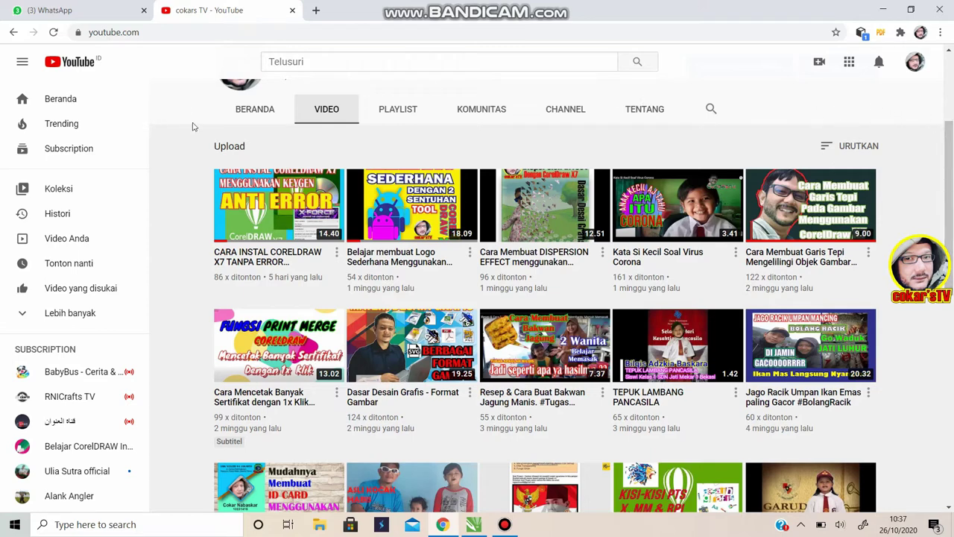
# - Switch to CorelDRAW and draw a portrait rectangle about 100 by 145 mm on the left half of the page
pyautogui.moveTo(869, 205)
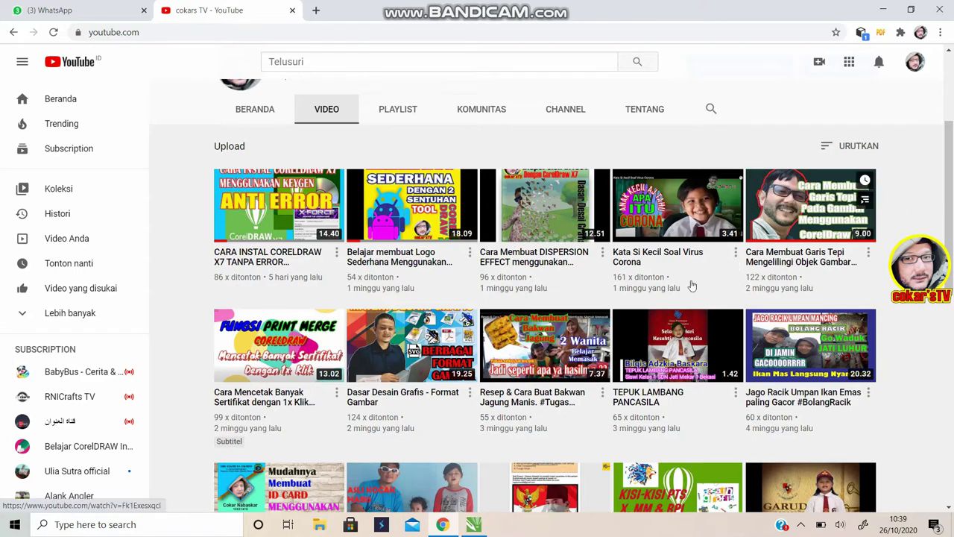
pyautogui.moveTo(519, 341)
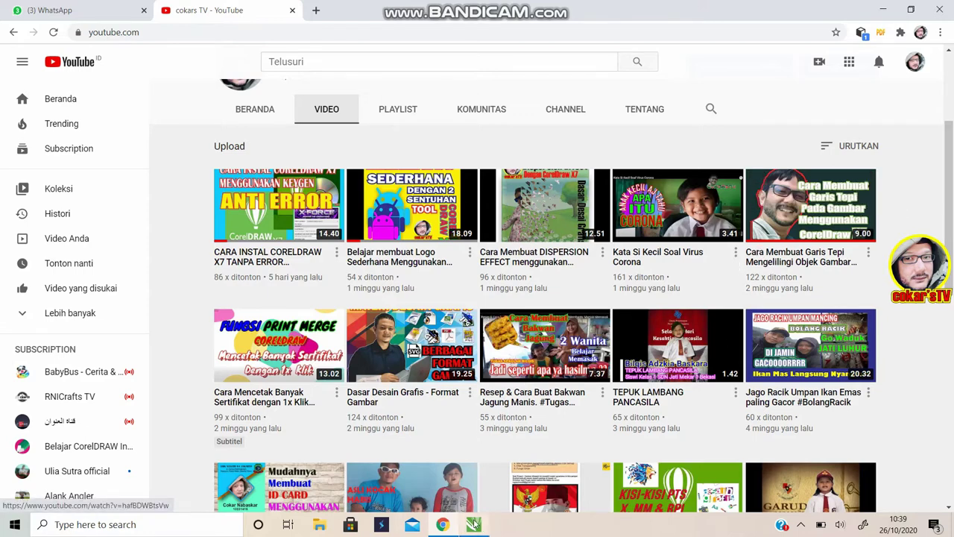
pyautogui.moveTo(475, 527)
pyautogui.click(463, 436)
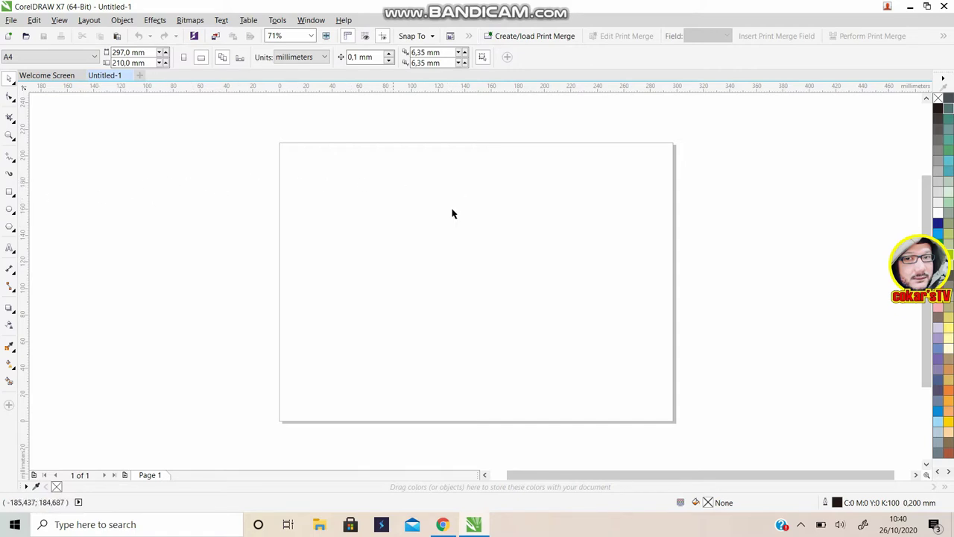
pyautogui.click(9, 190)
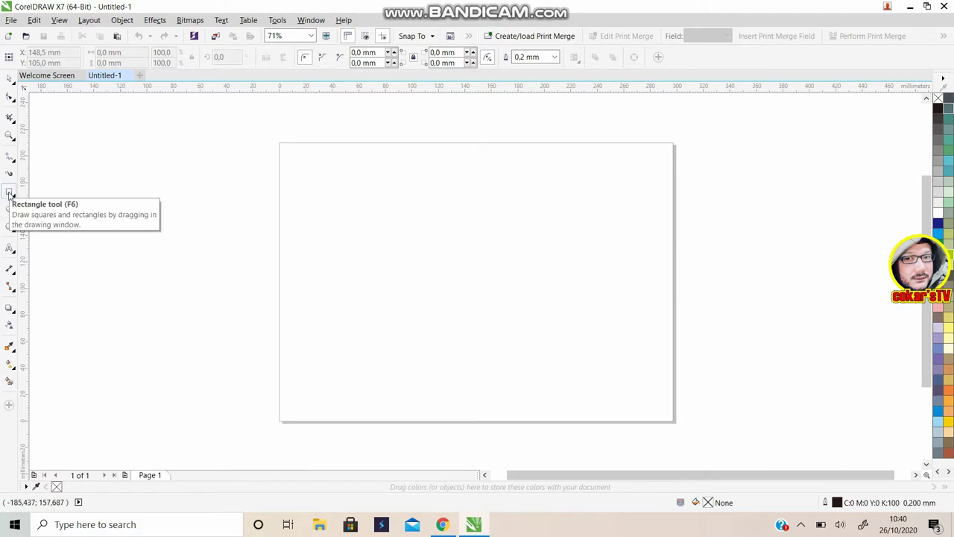
pyautogui.moveTo(301, 186)
pyautogui.mouseDown()
pyautogui.moveTo(419, 336)
pyautogui.moveTo(440, 385)
pyautogui.moveTo(425, 383)
pyautogui.moveTo(435, 377)
pyautogui.mouseUp()
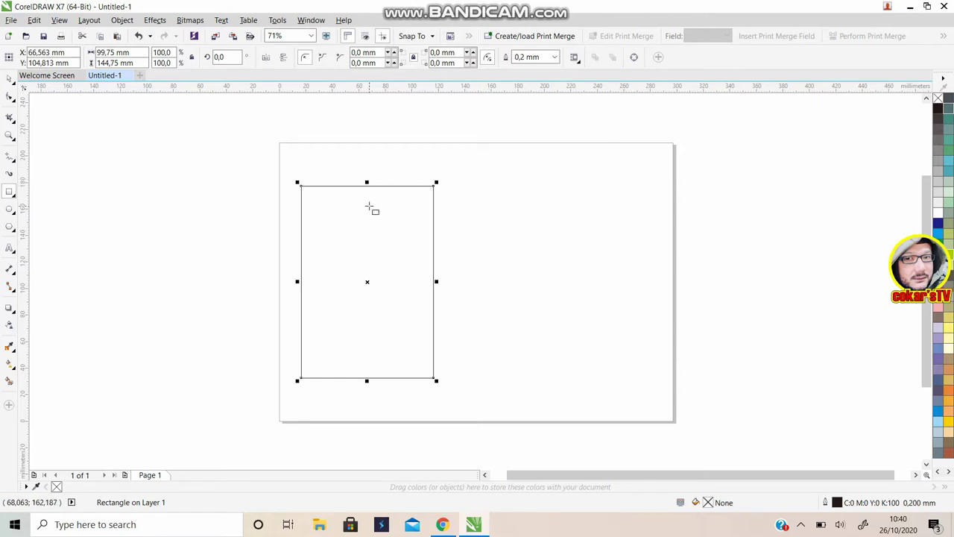
# - Draw a closed triangle about 161 by 96 mm with the Freehand tool, overlapping the lower part of the rectangle
pyautogui.click(11, 158)
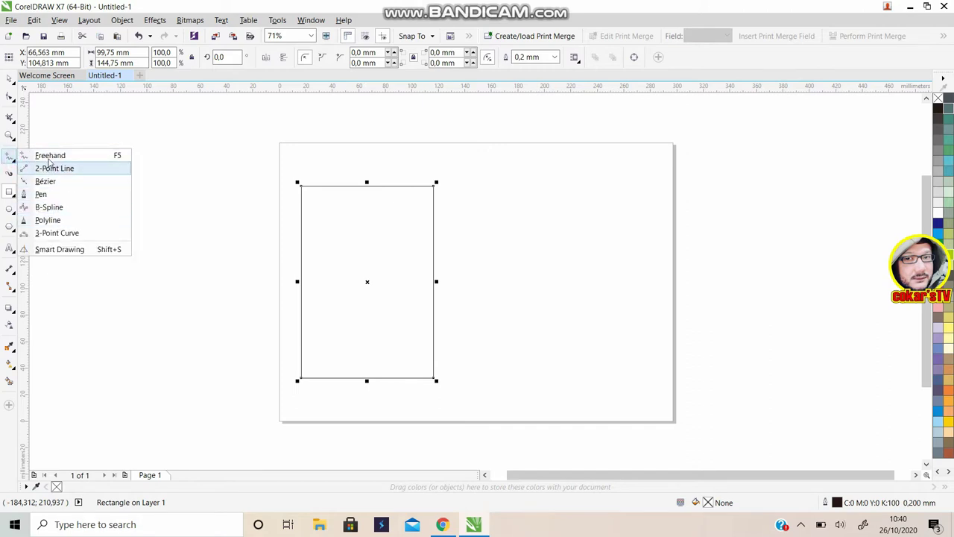
pyautogui.click(48, 156)
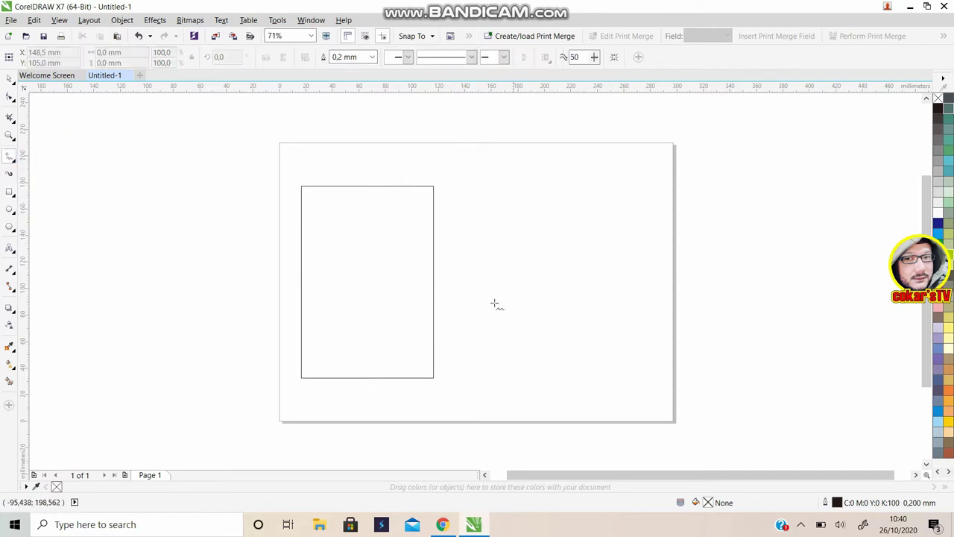
pyautogui.click(451, 277)
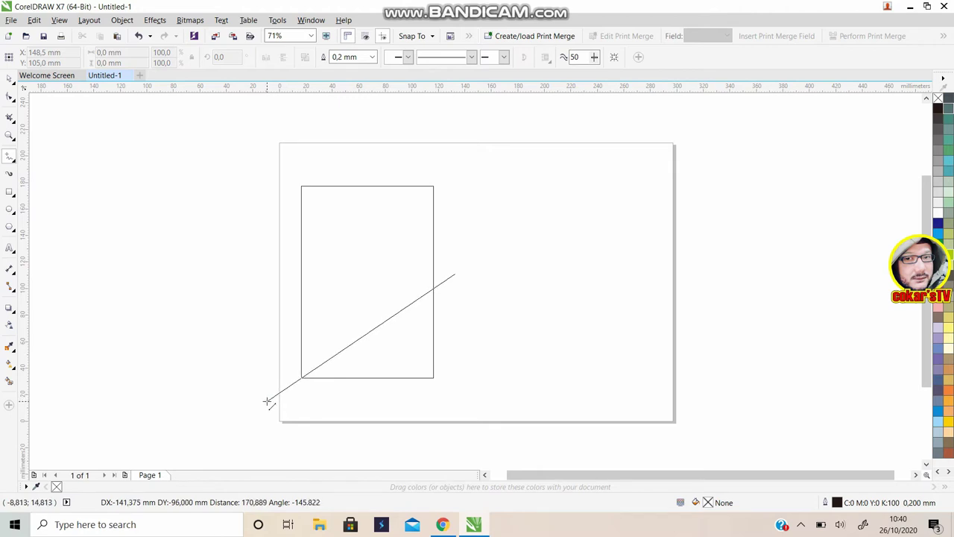
pyautogui.click(267, 403)
pyautogui.click(481, 403)
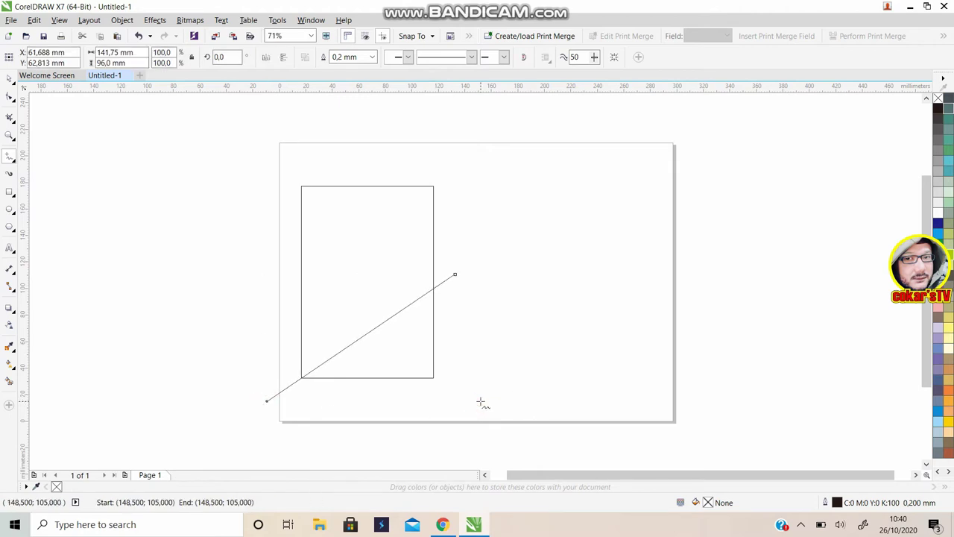
pyautogui.click(267, 402)
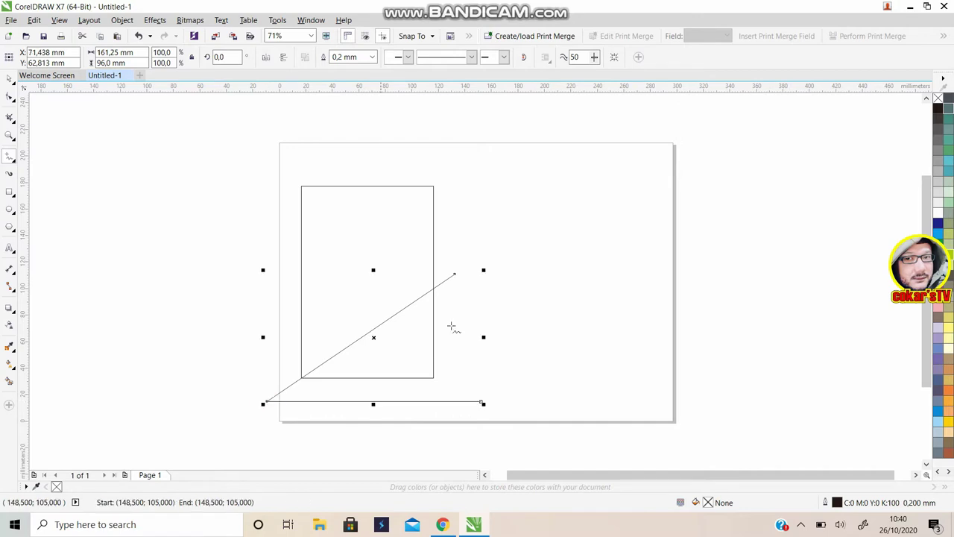
pyautogui.click(455, 274)
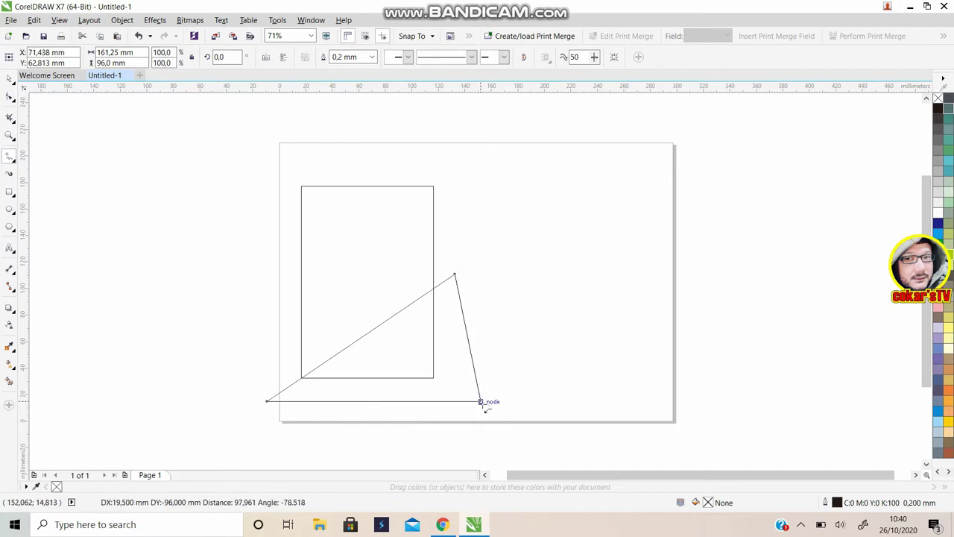
pyautogui.click(481, 401)
pyautogui.press('Escape')
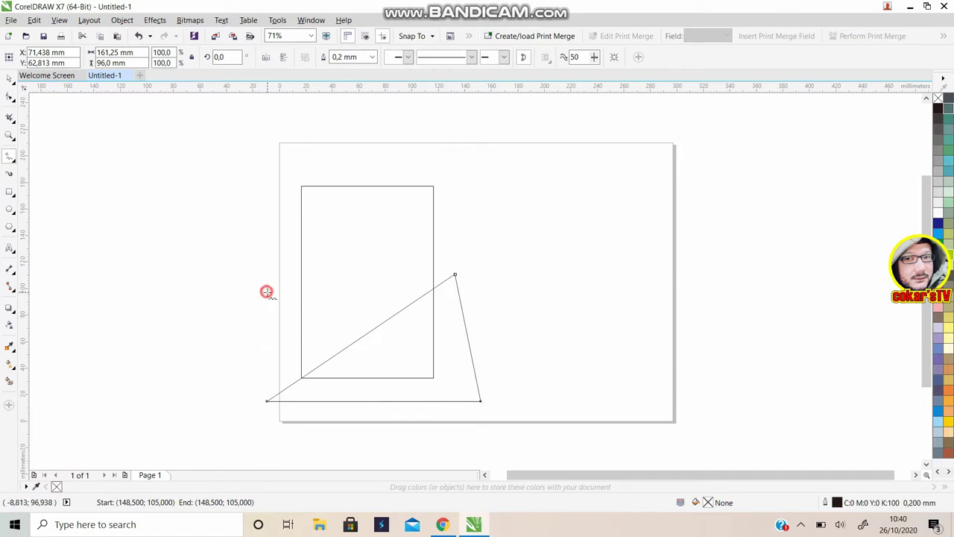
# - Draw a second closed freehand triangle about 181 by 68 mm across the first, with its short side left of the rectangle
pyautogui.click(267, 292)
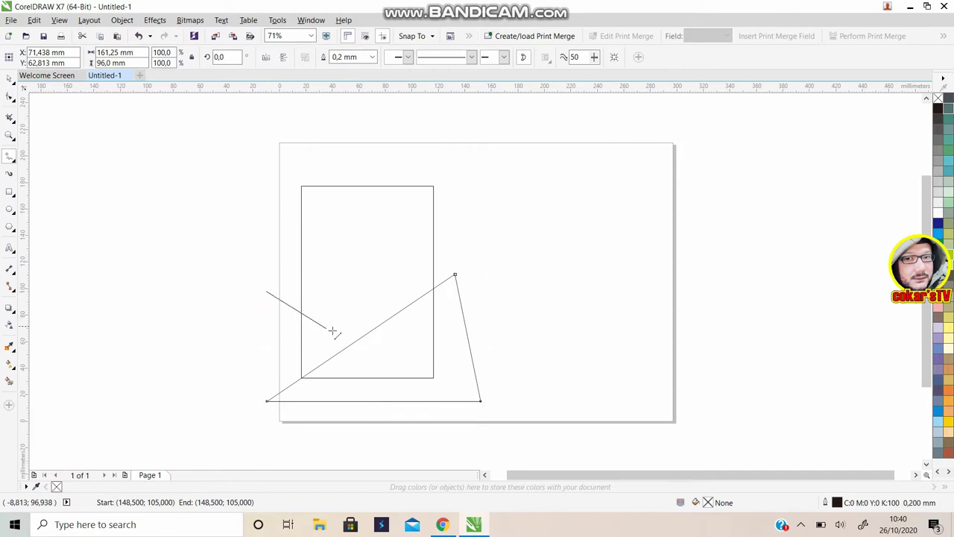
pyautogui.click(499, 381)
pyautogui.click(259, 362)
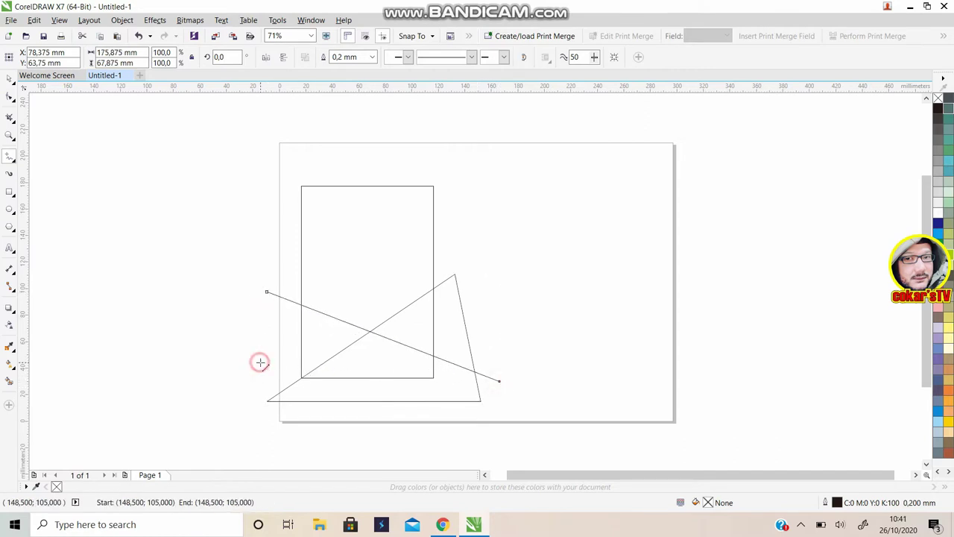
pyautogui.click(266, 291)
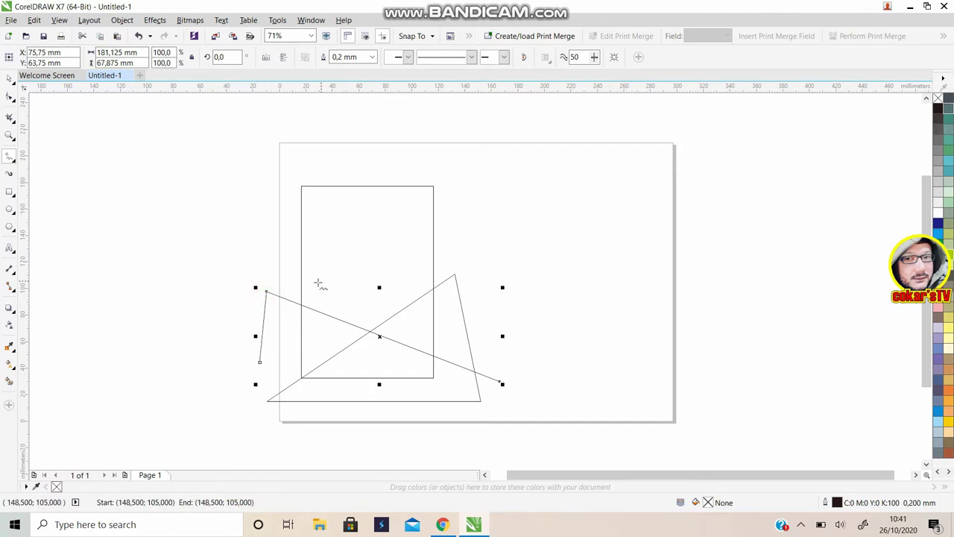
pyautogui.click(260, 362)
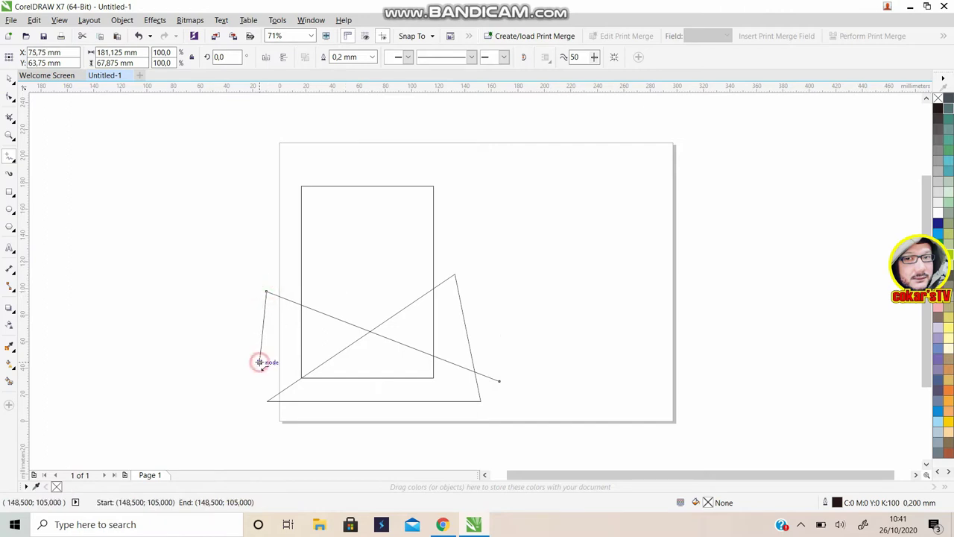
pyautogui.click(499, 381)
# - Draw two narrow freehand triangles, about 133 by 69 mm and 105 by 84 mm, fanning up past the rectangle's lower right edge
pyautogui.click(487, 308)
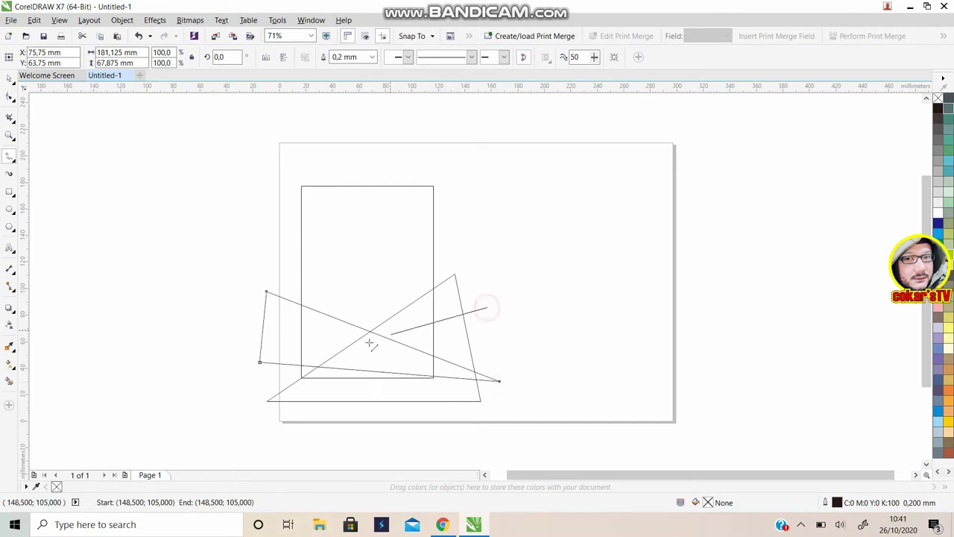
pyautogui.click(309, 399)
pyautogui.click(488, 305)
pyautogui.click(490, 350)
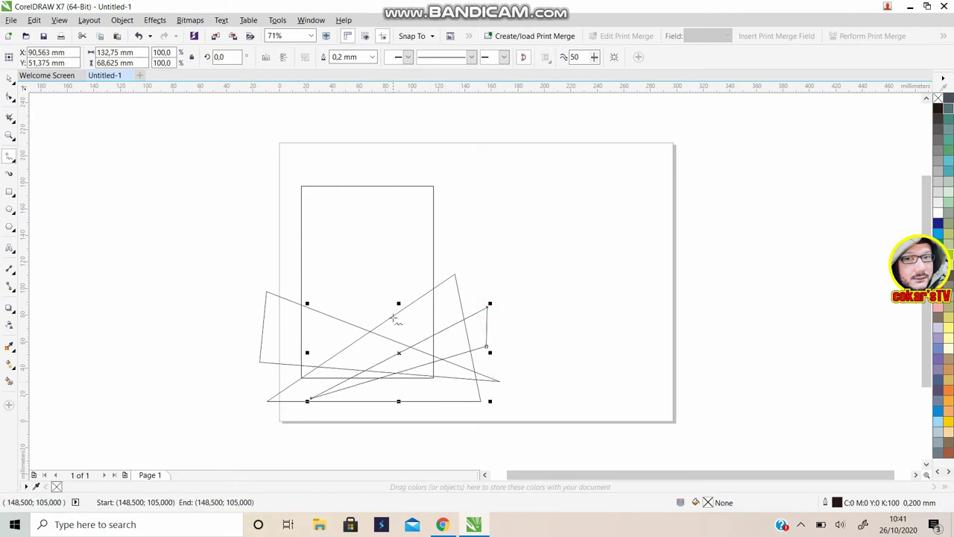
pyautogui.click(363, 400)
pyautogui.click(470, 289)
pyautogui.click(499, 321)
pyautogui.doubleClick(362, 401)
# - Add three freehand triangles over the rectangle's lower part: a small one at its left edge, a long diagonal one and one about 75 by 67 mm
pyautogui.click(284, 319)
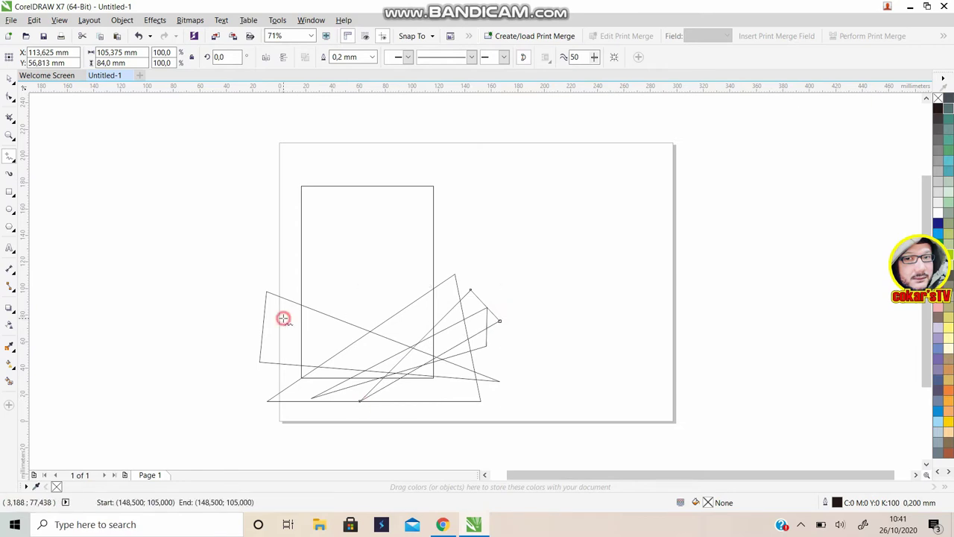
pyautogui.click(283, 349)
pyautogui.click(361, 361)
pyautogui.click(357, 373)
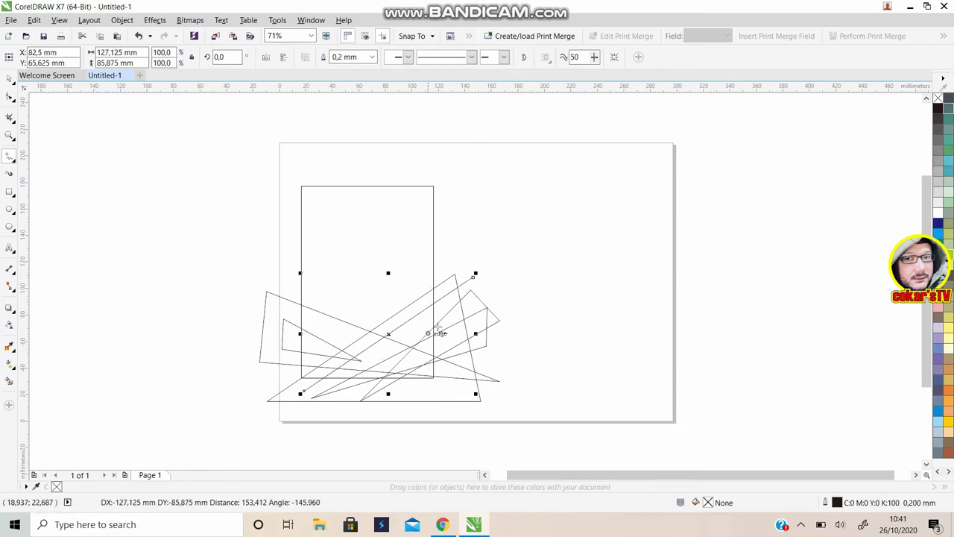
pyautogui.click(498, 292)
pyautogui.click(290, 283)
pyautogui.doubleClick(388, 372)
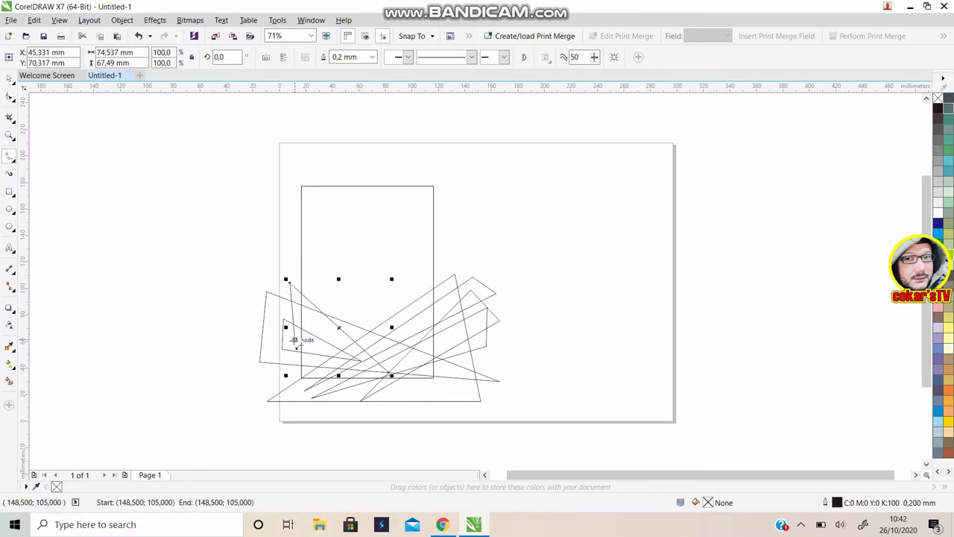
# - Draw a long flat freehand triangle about 202 by 21 mm across the rectangle's lower part, and deselect it
pyautogui.click(507, 352)
pyautogui.doubleClick(243, 326)
pyautogui.click(236, 353)
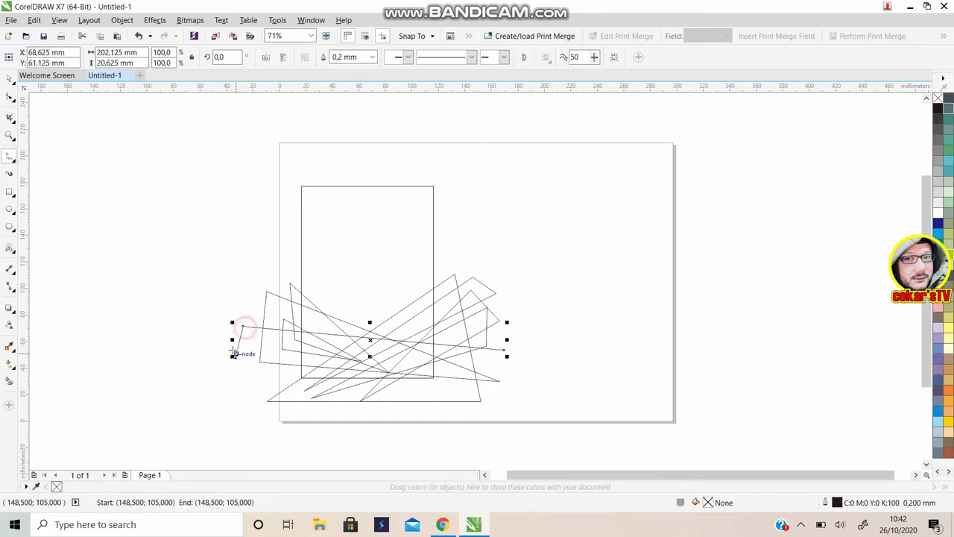
pyautogui.doubleClick(507, 354)
pyautogui.click(9, 79)
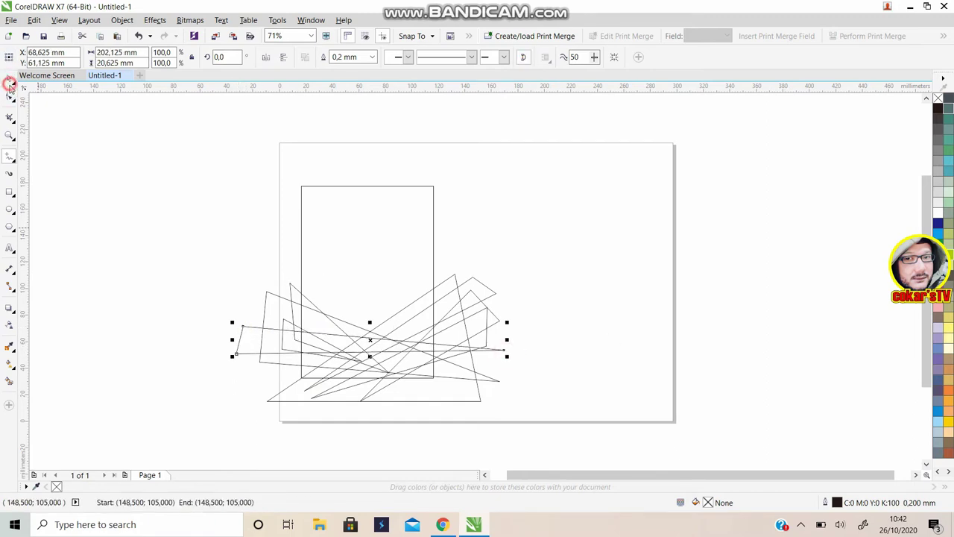
pyautogui.click(139, 206)
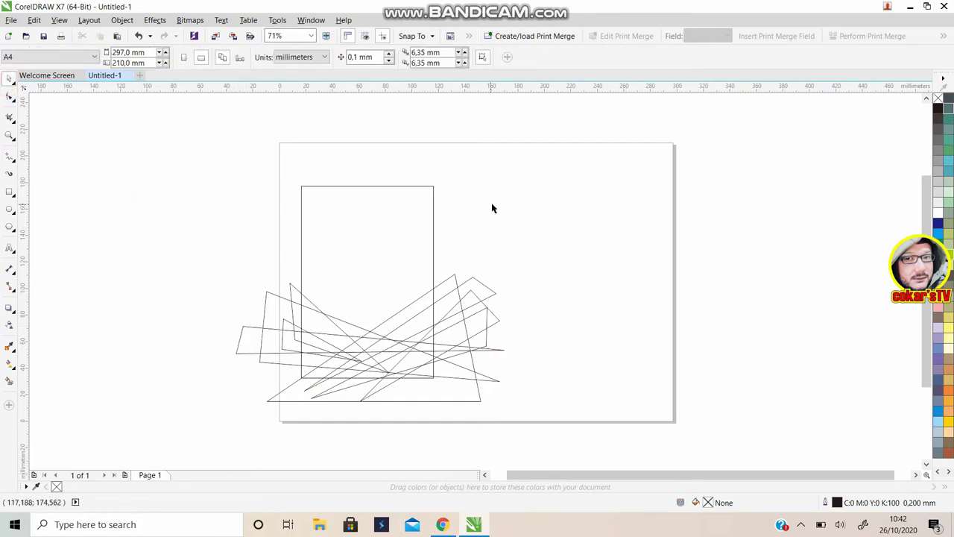
# - Select the rectangle and set the maximum number of palette rows to 7 in the Color Palette options
pyautogui.click(433, 187)
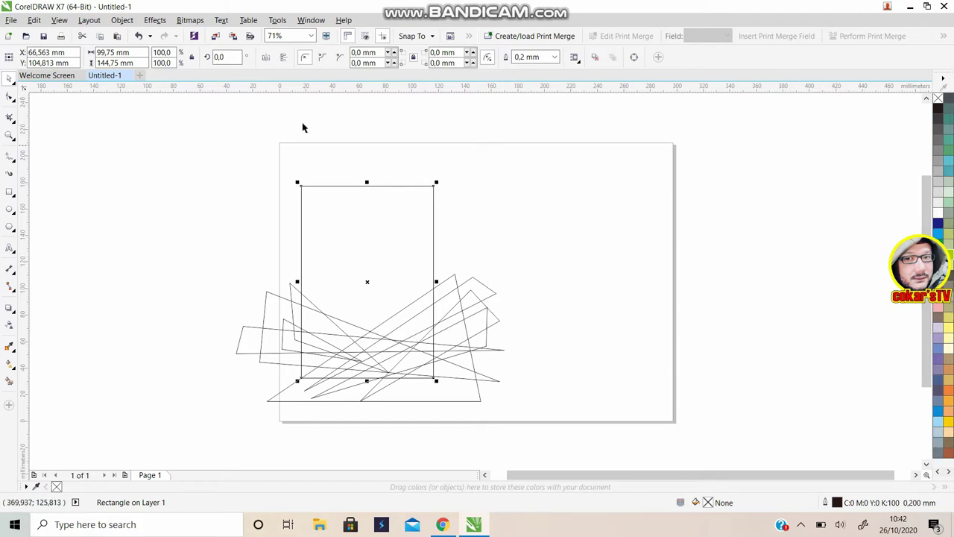
pyautogui.click(279, 21)
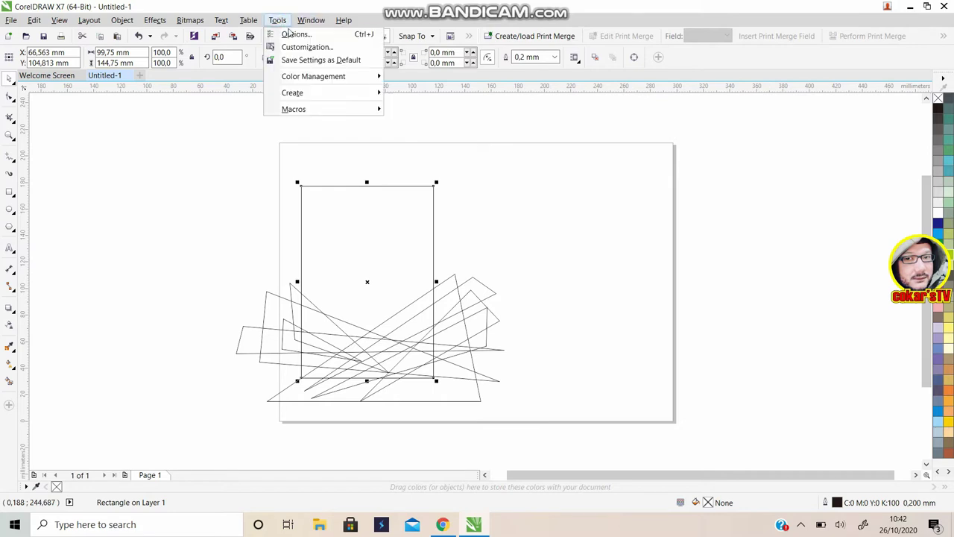
pyautogui.click(293, 34)
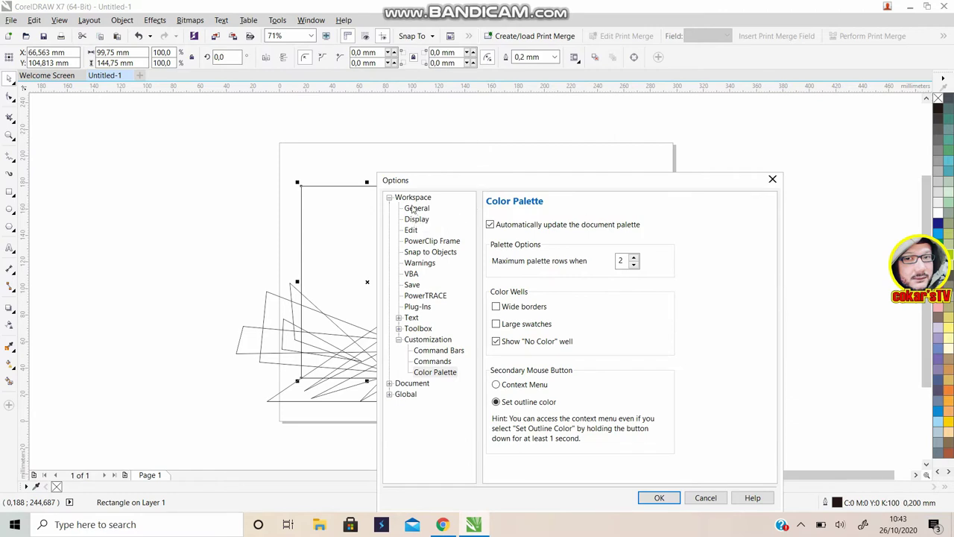
pyautogui.click(434, 372)
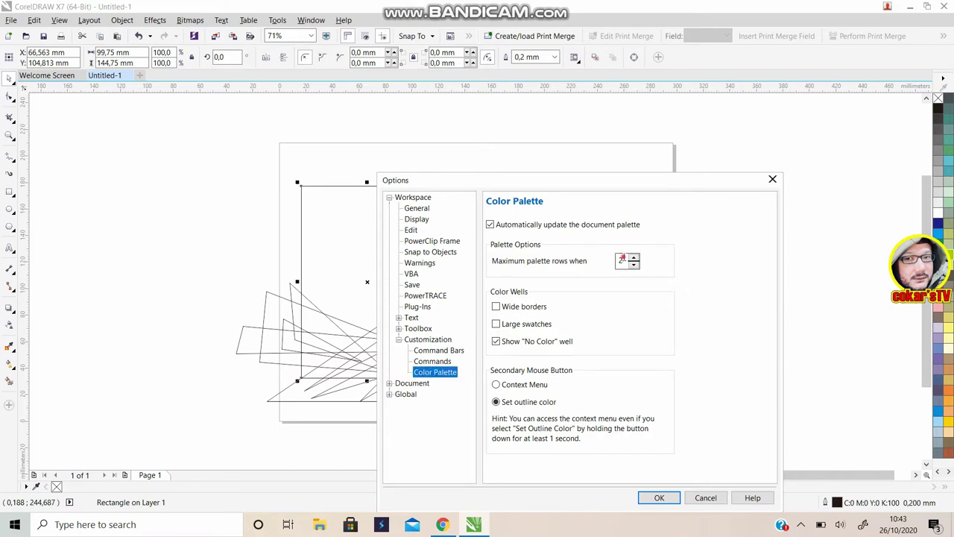
pyautogui.doubleClick(620, 261)
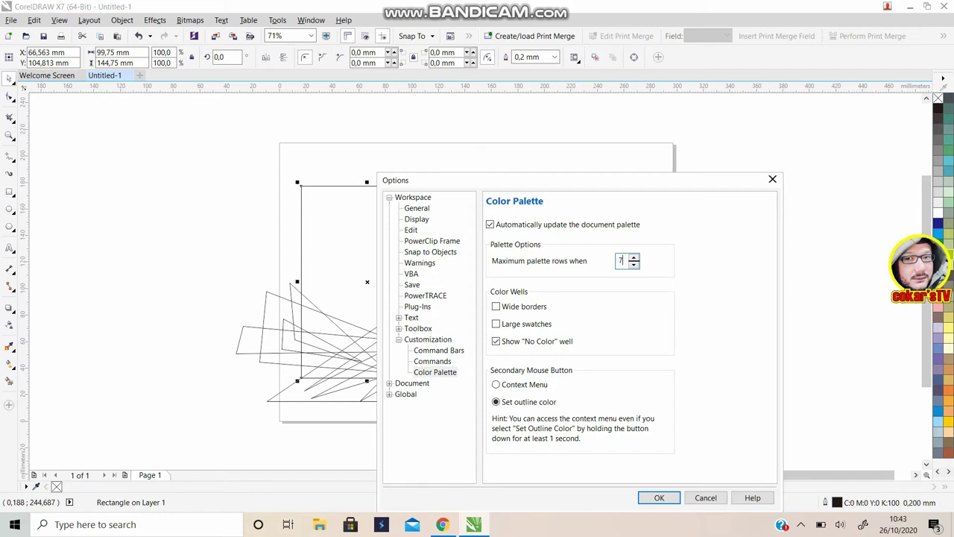
pyautogui.click(660, 498)
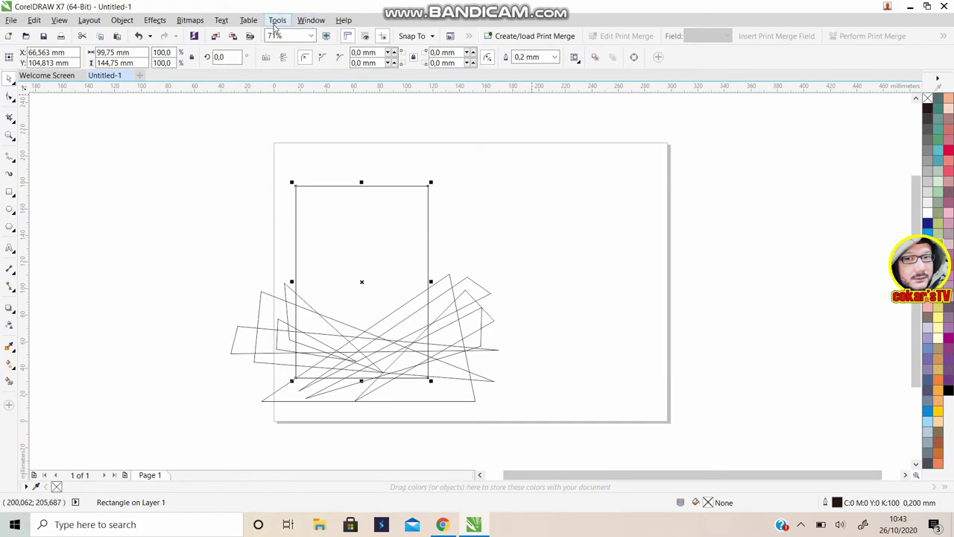
# - Display the CMYK Palette alongside the default color palette
pyautogui.click(312, 20)
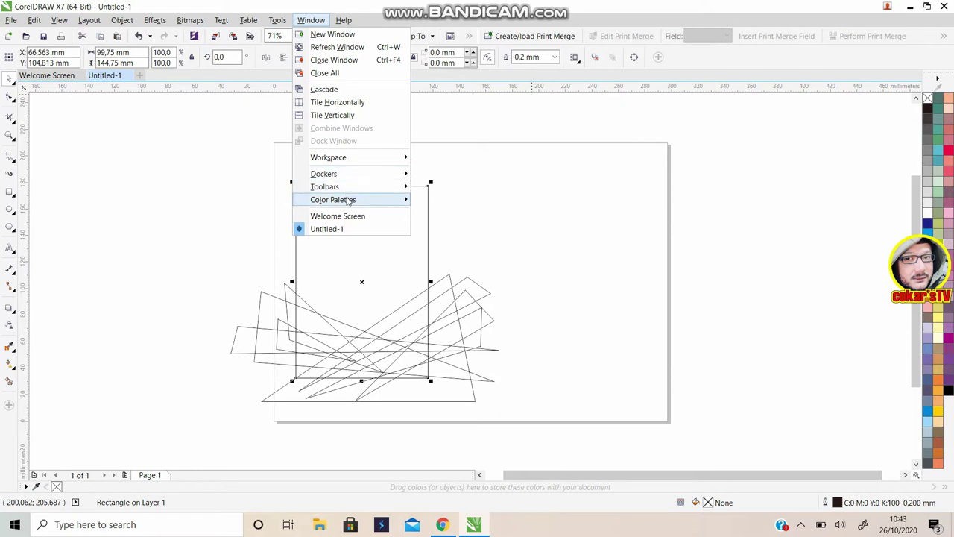
pyautogui.moveTo(347, 201)
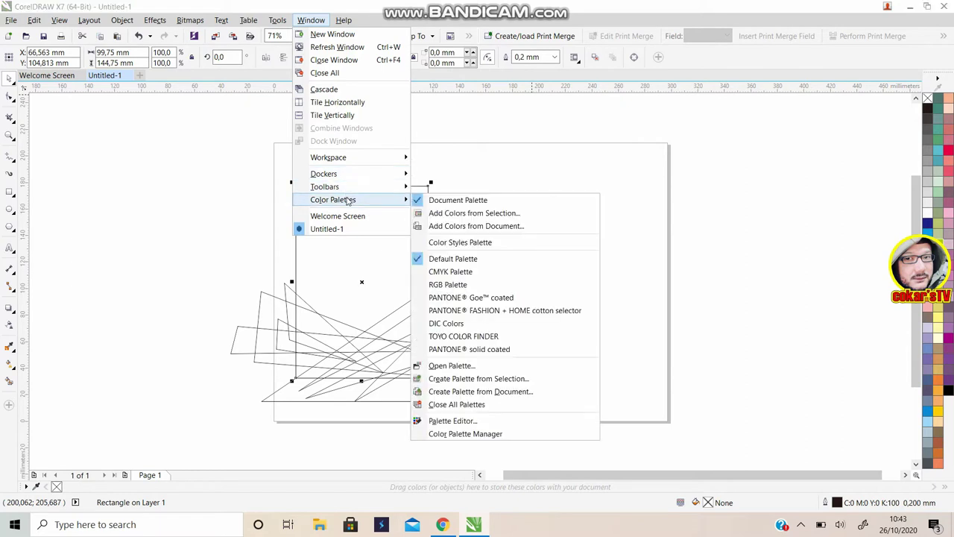
pyautogui.click(440, 273)
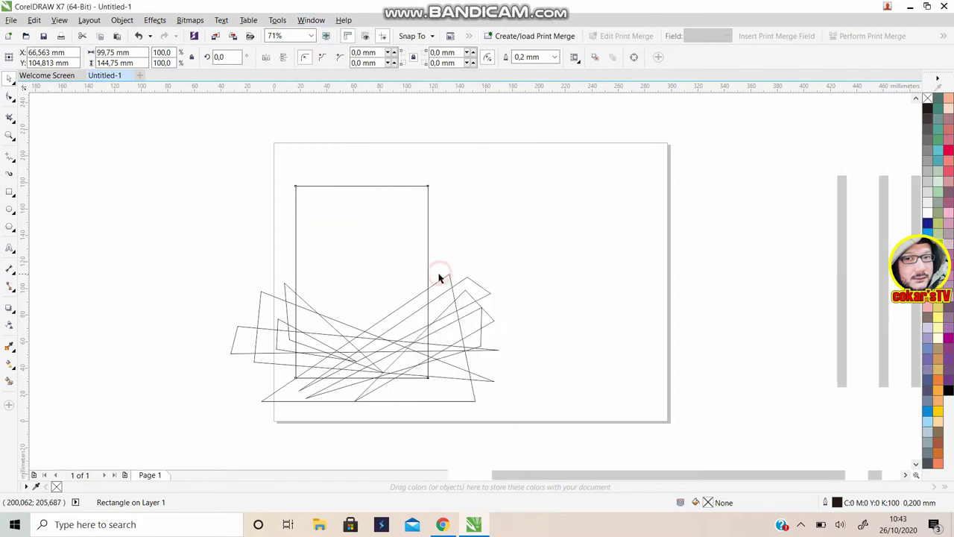
# - Display the DIC Colors palette alongside the other color palettes and deselect the rectangle
pyautogui.click(302, 23)
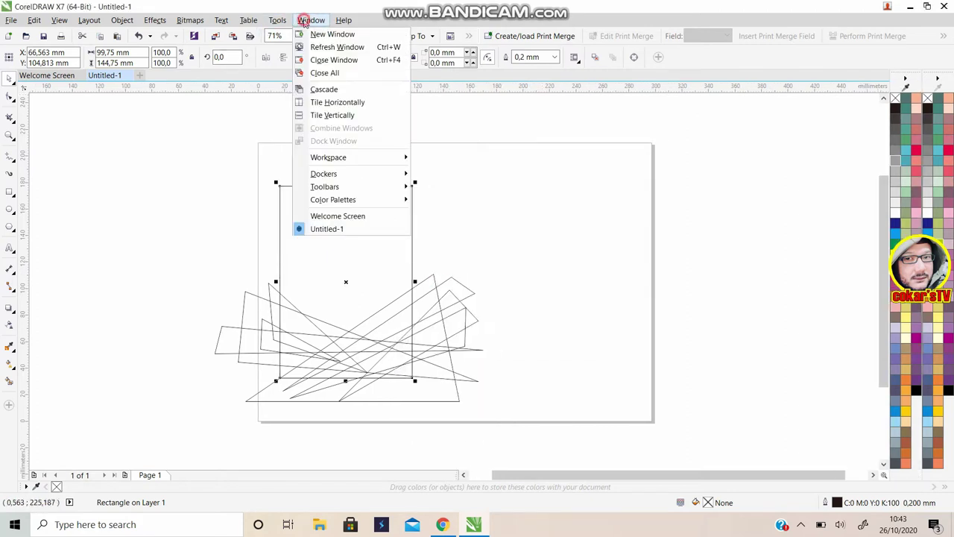
pyautogui.moveTo(356, 203)
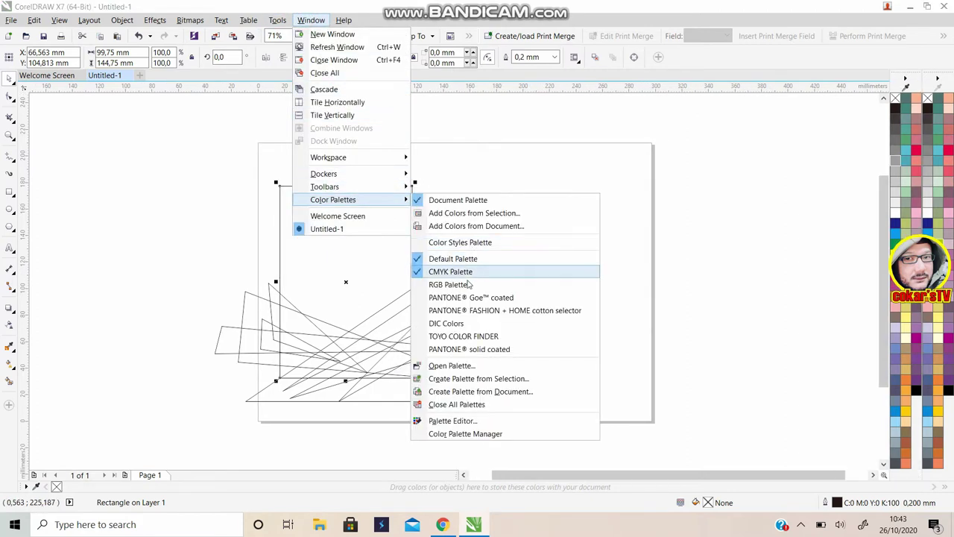
pyautogui.click(441, 322)
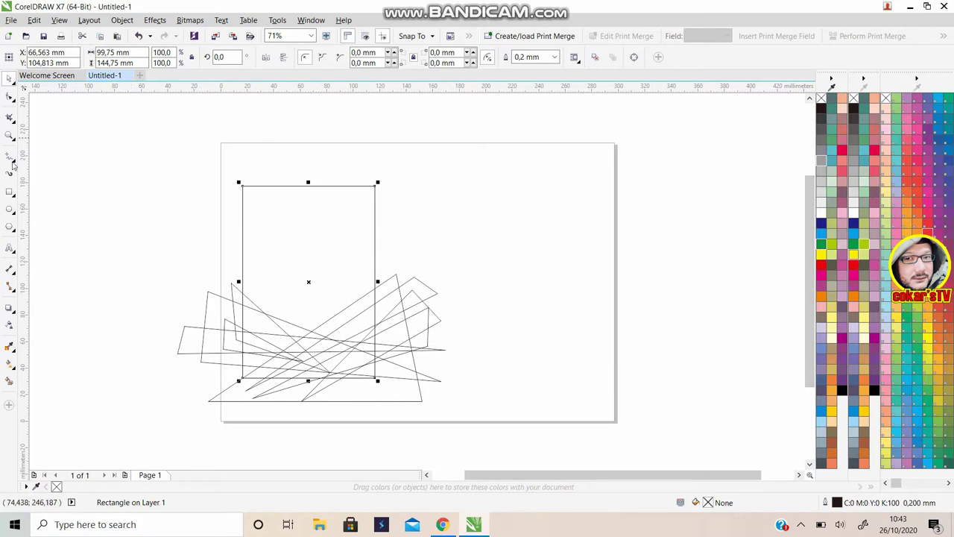
pyautogui.click(131, 143)
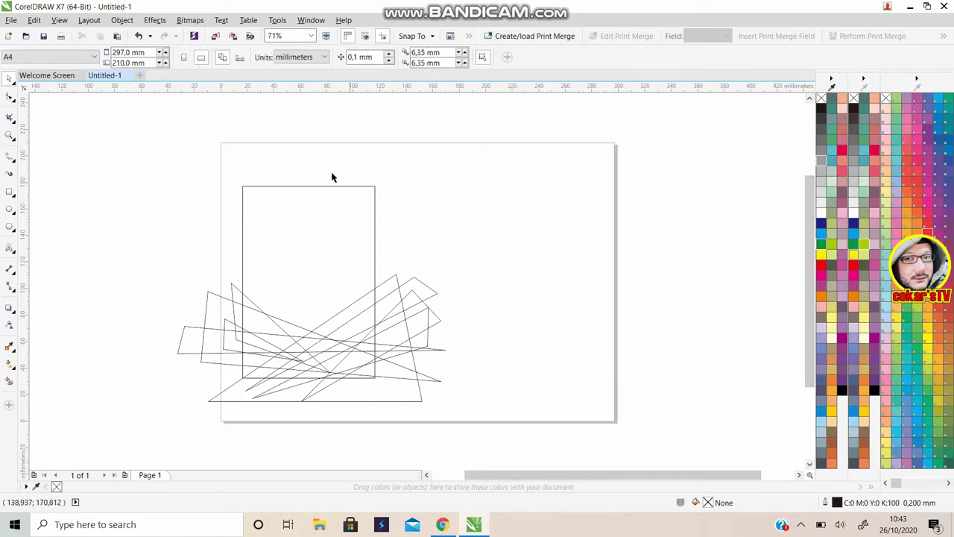
# - Fill the rectangle with the light yellow-green C:20 M:0 Y:60 K:0 after trying yellow DIC 126p, and deselect it
pyautogui.click(369, 188)
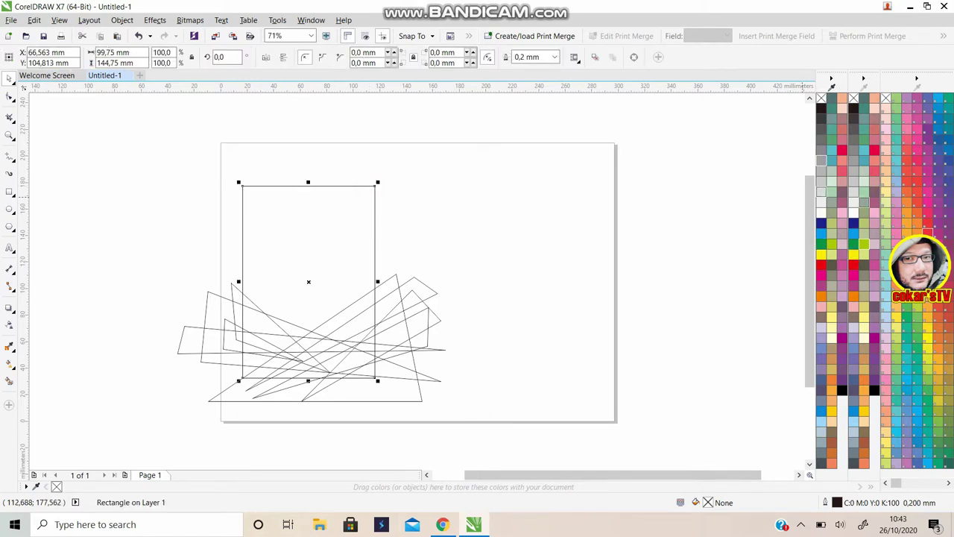
pyautogui.click(905, 228)
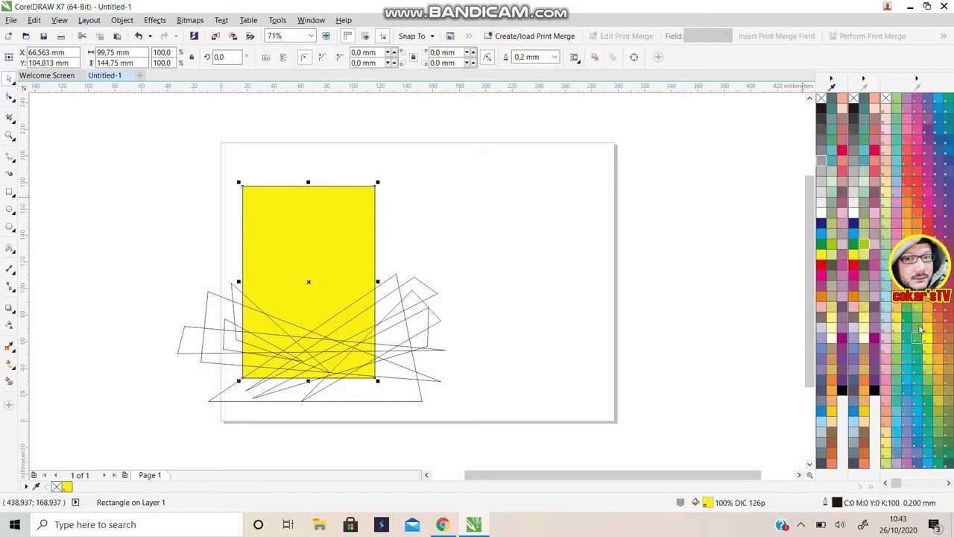
pyautogui.click(834, 256)
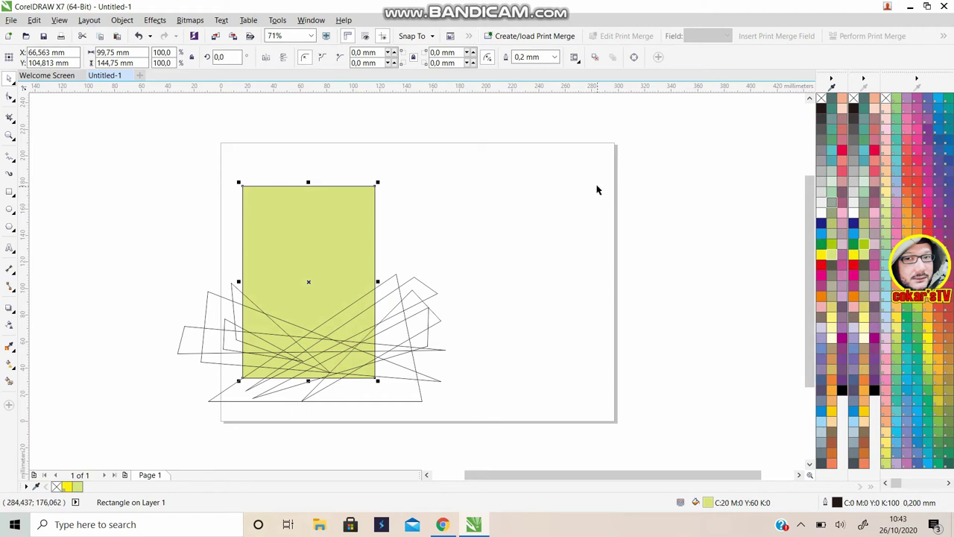
pyautogui.click(520, 243)
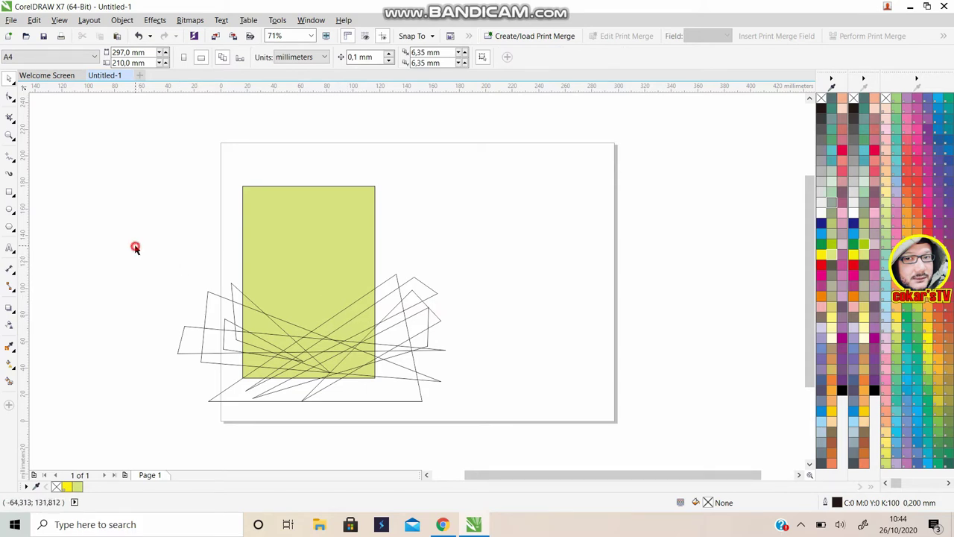
# - Select all eight freehand triangles without the rectangle, group them and clear the selection
pyautogui.moveTo(135, 246); pyautogui.dragTo(501, 448)
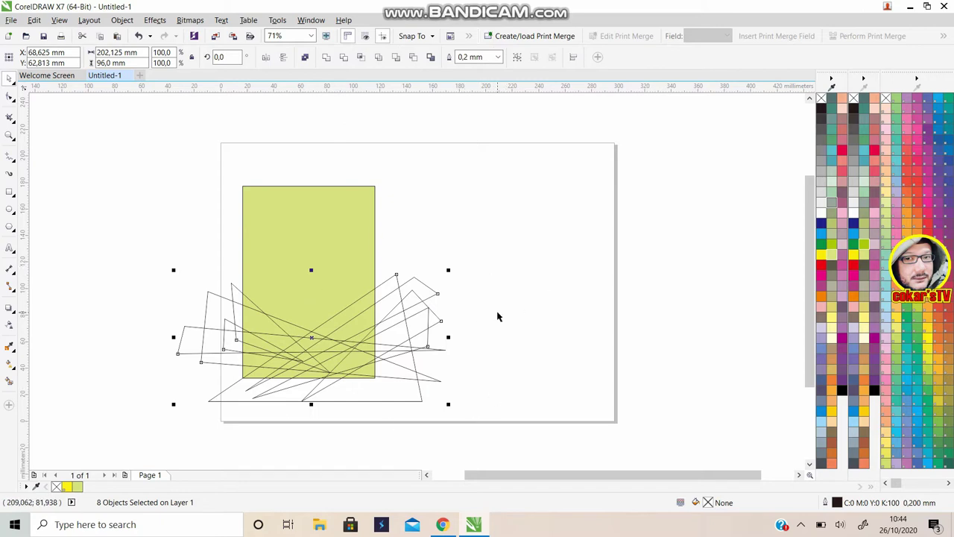
pyautogui.click(92, 260)
pyautogui.moveTo(139, 241); pyautogui.dragTo(502, 370)
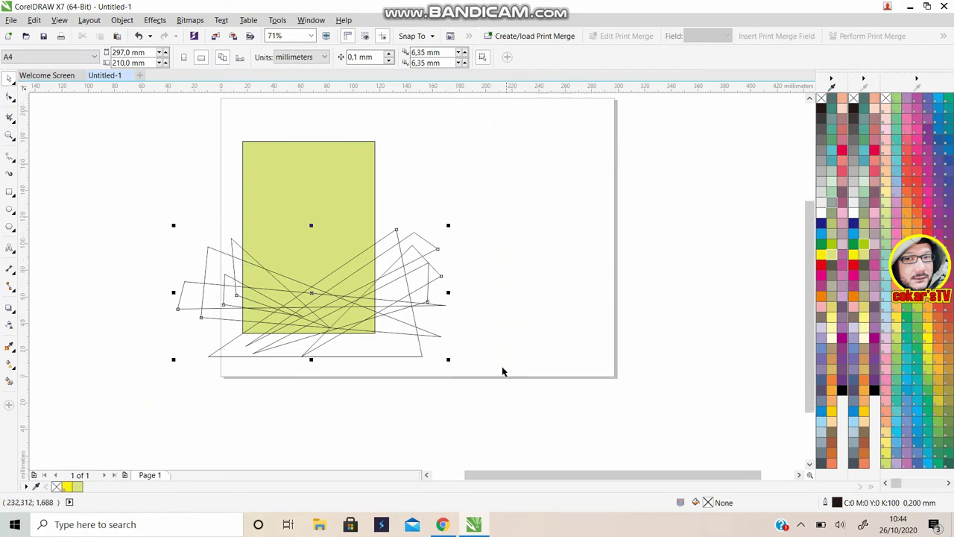
pyautogui.click(539, 239)
pyautogui.moveTo(139, 200); pyautogui.dragTo(530, 416)
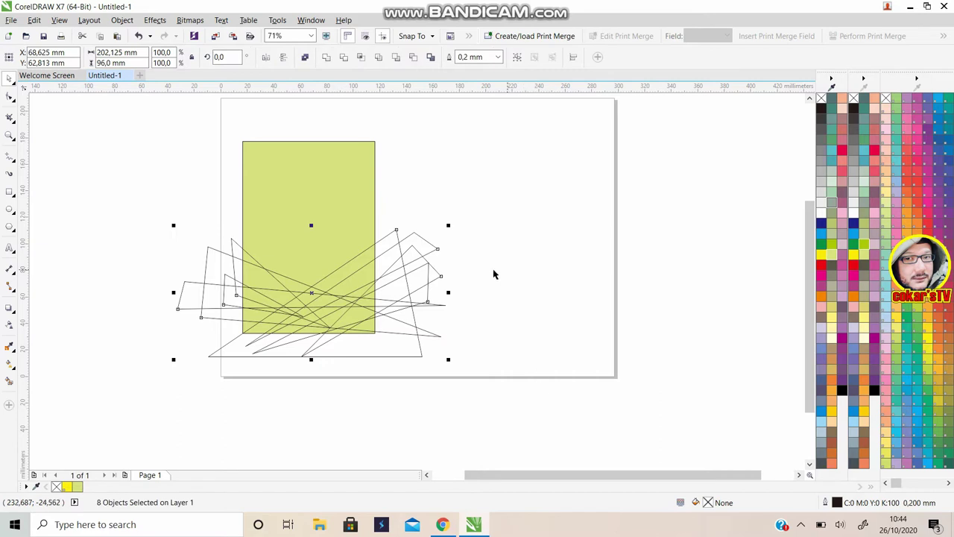
pyautogui.rightClick(402, 258)
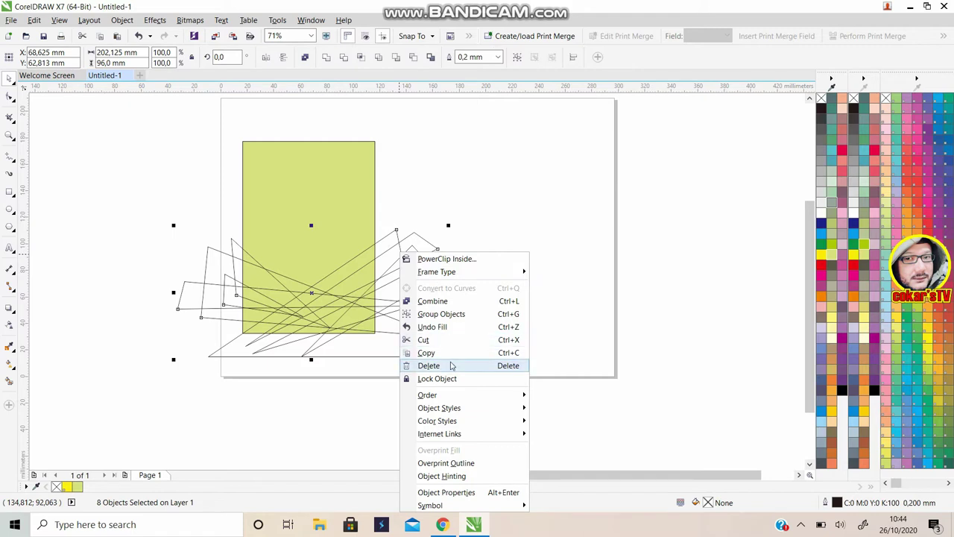
pyautogui.click(451, 316)
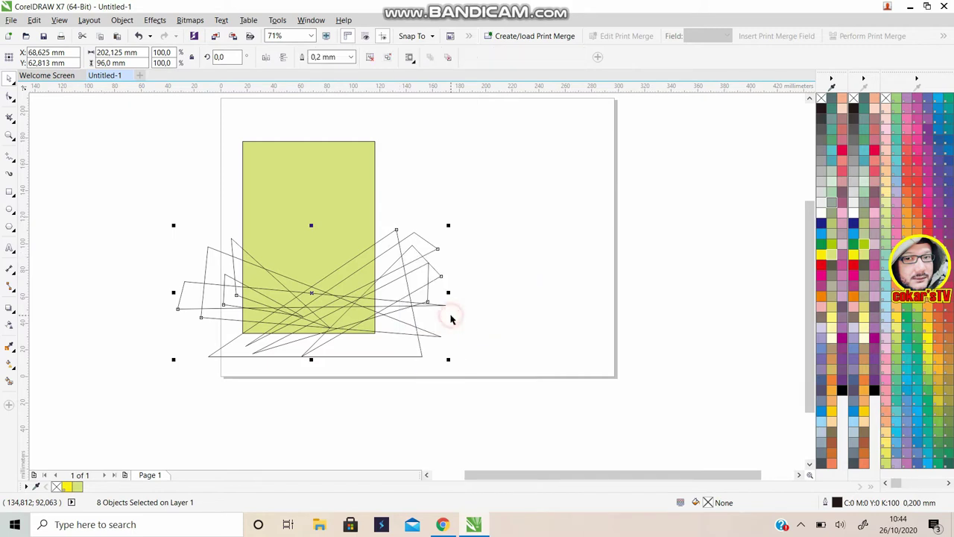
pyautogui.click(553, 283)
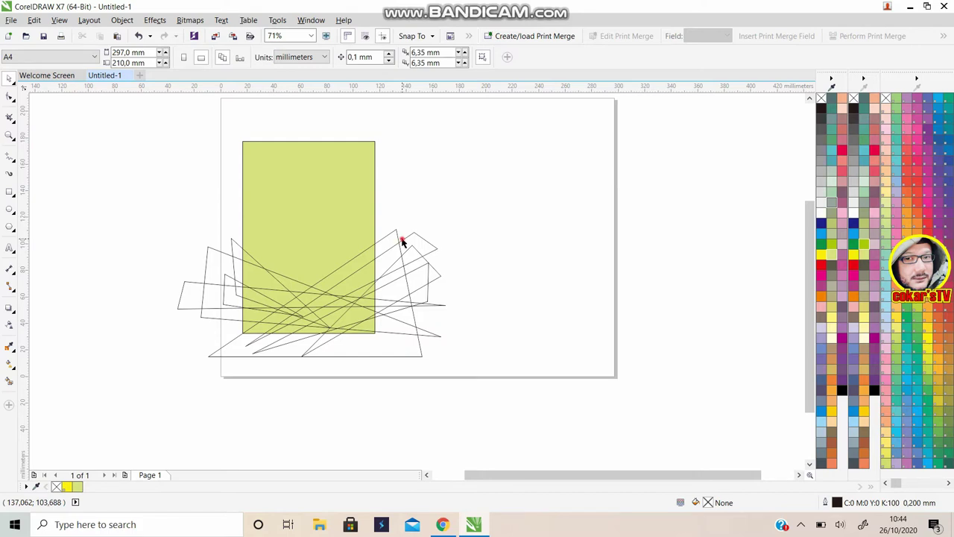
# - Select the triangle group together with the rectangle and intersect them
pyautogui.click(403, 242)
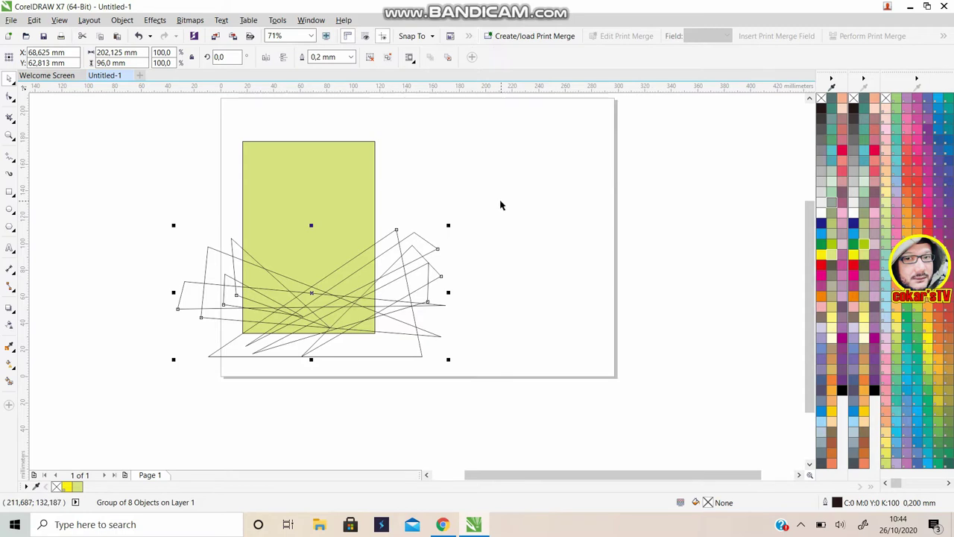
pyautogui.click(501, 244)
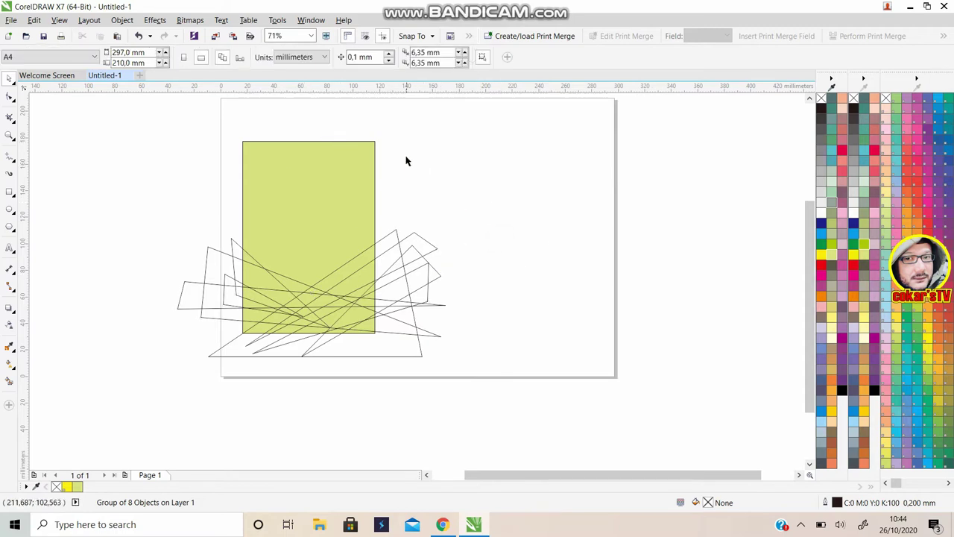
pyautogui.click(371, 142)
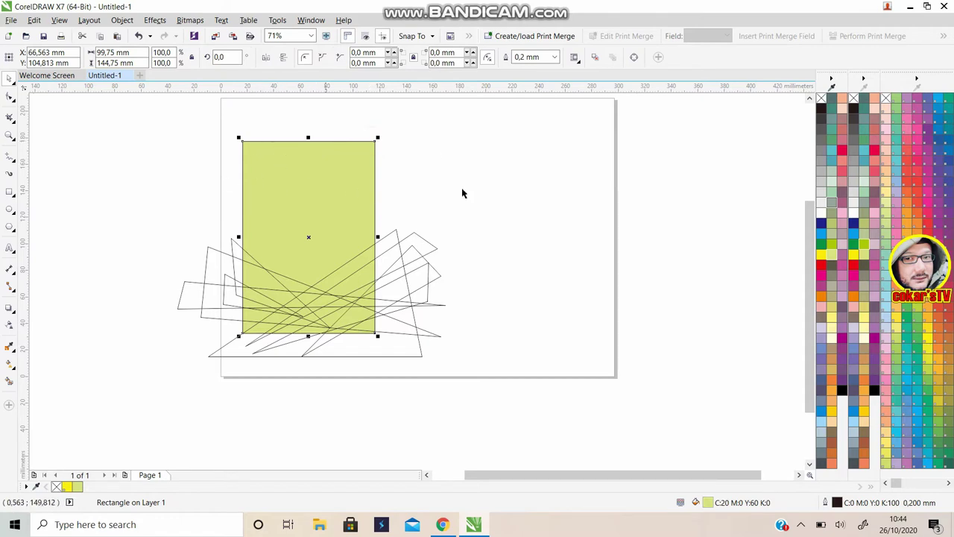
pyautogui.click(433, 161)
pyautogui.moveTo(132, 112); pyautogui.dragTo(511, 405)
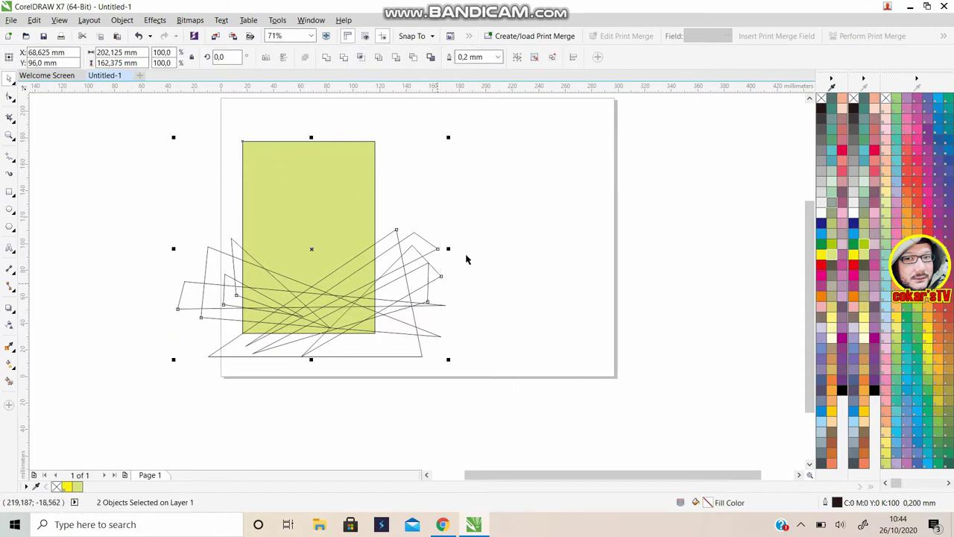
pyautogui.click(360, 59)
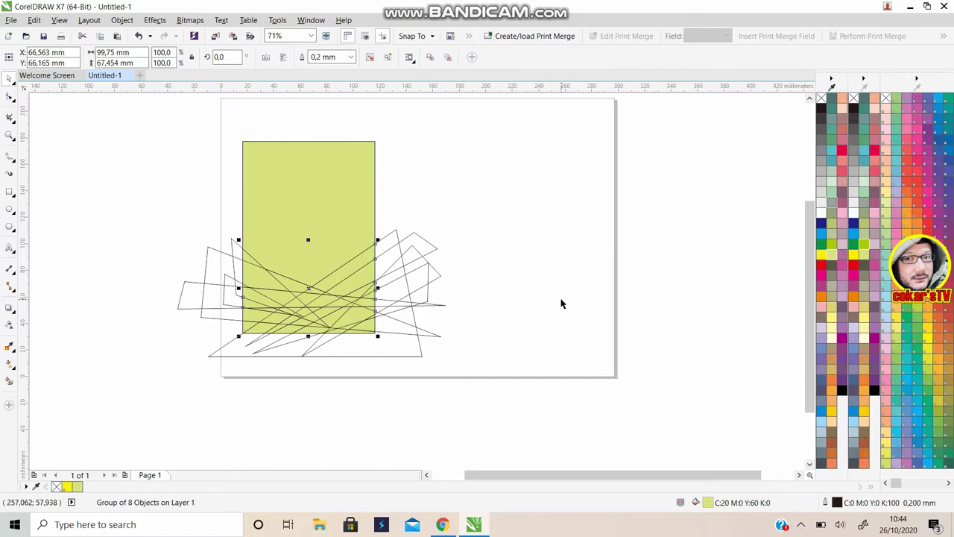
# - Delete the original triangle group that extends beyond the rectangle's edges
pyautogui.click(501, 208)
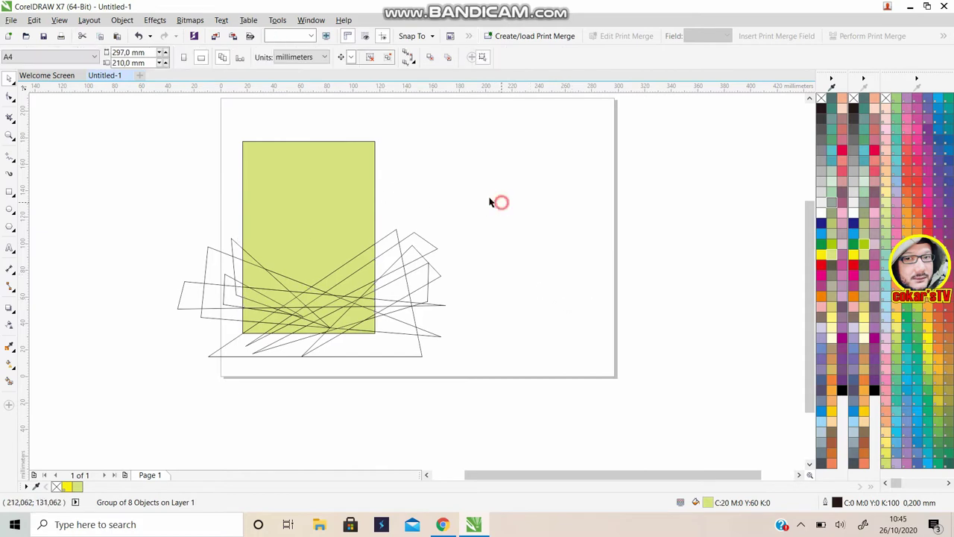
pyautogui.click(420, 257)
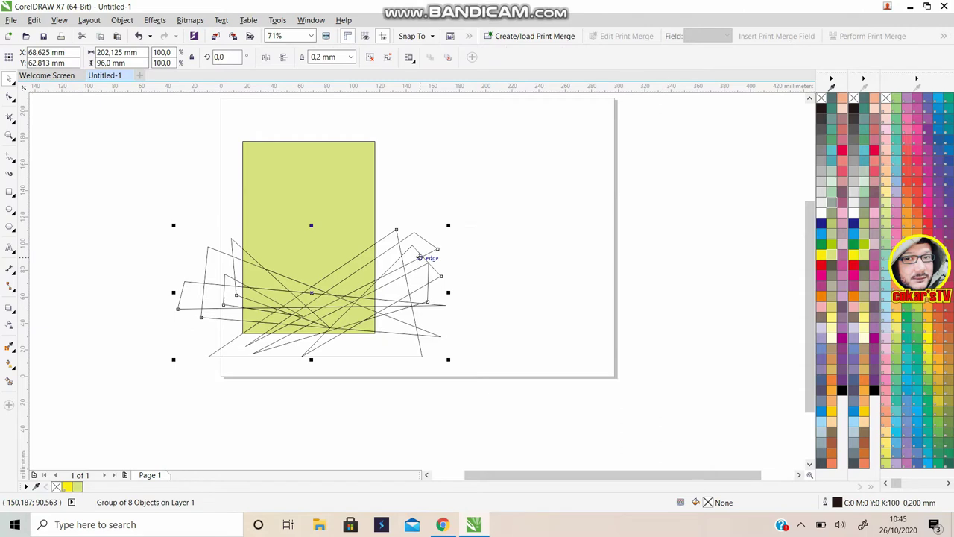
pyautogui.click(420, 258)
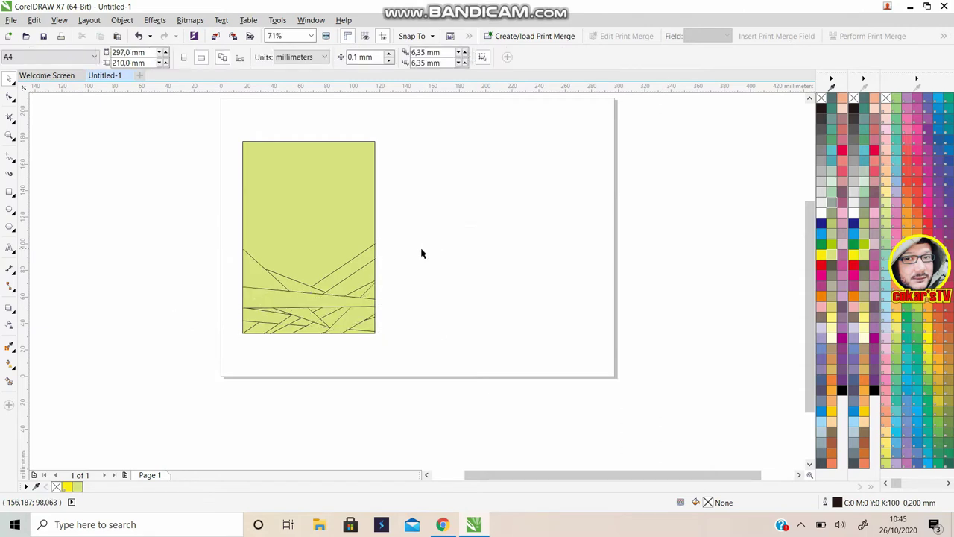
# - Fill the intersected triangle group with orange DIC 124p after trying purple DIC 186p, and remove its outline
pyautogui.click(343, 280)
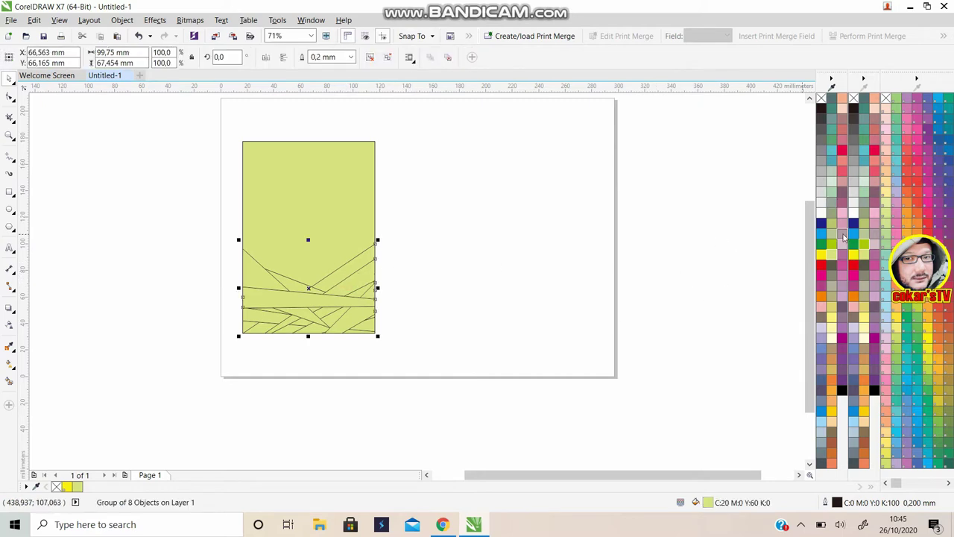
pyautogui.click(939, 163)
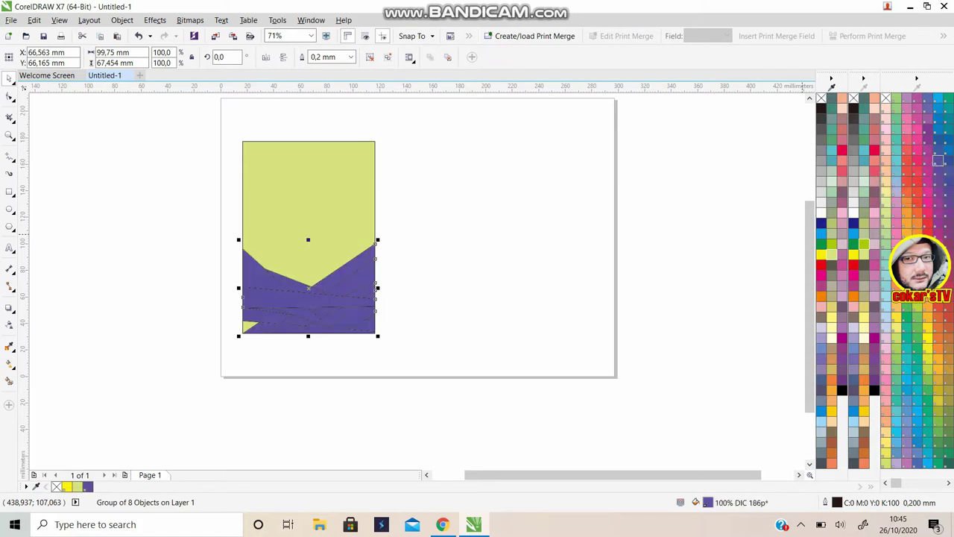
pyautogui.click(918, 231)
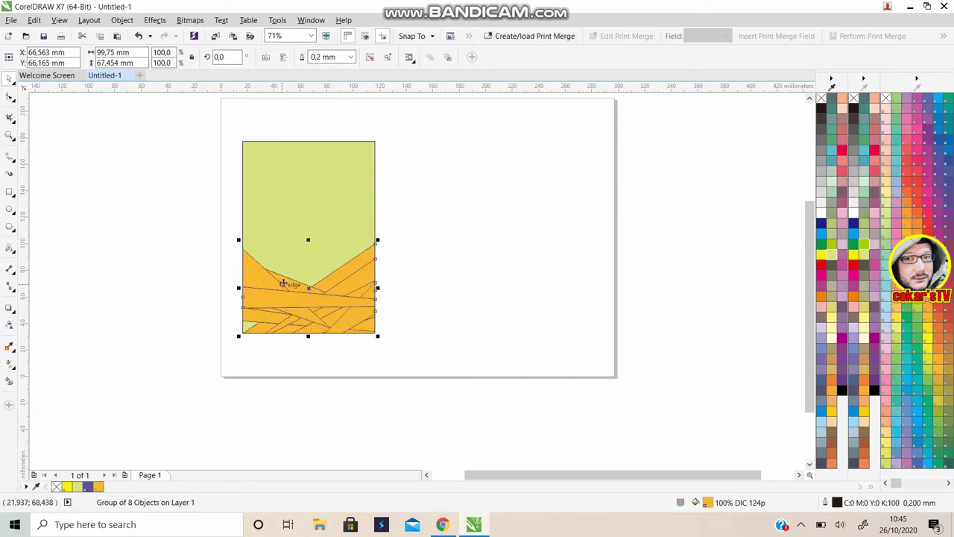
pyautogui.scroll(4, 287, 281)
pyautogui.scroll(-2, 454, 269)
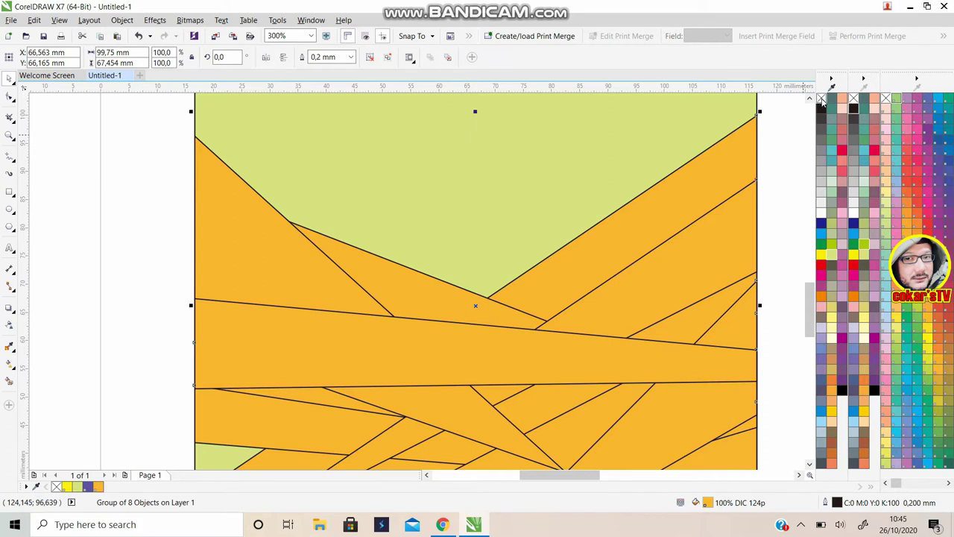
pyautogui.rightClick(821, 99)
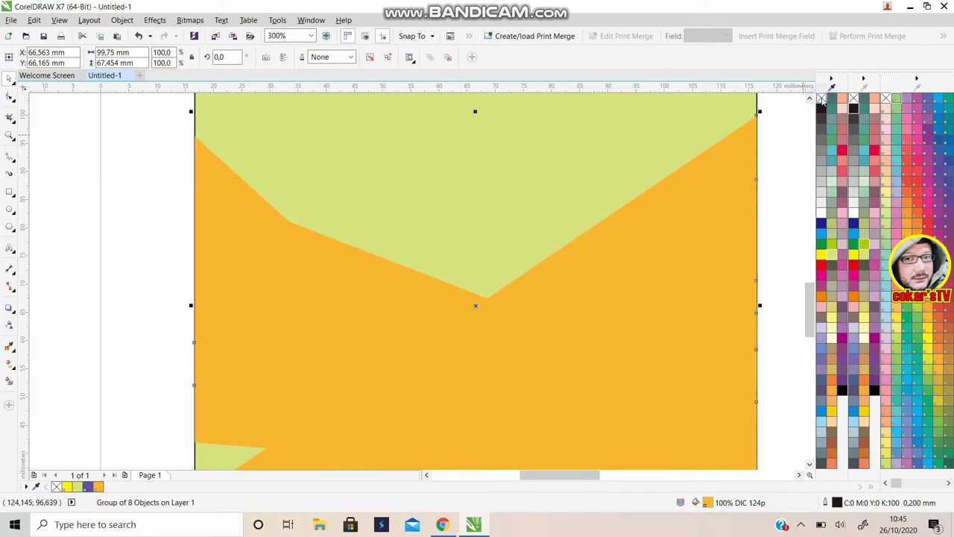
pyautogui.scroll(-1, 665, 209)
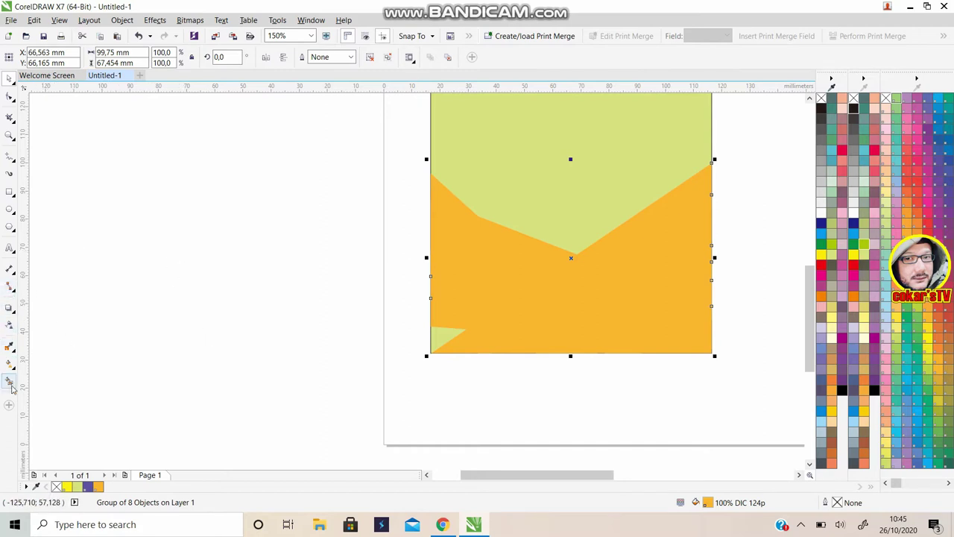
# - Apply a uniform transparency of 50 to the orange triangle group and set its merge mode to Multiply
pyautogui.press('F7')
pyautogui.scroll(-2, 564, 247)
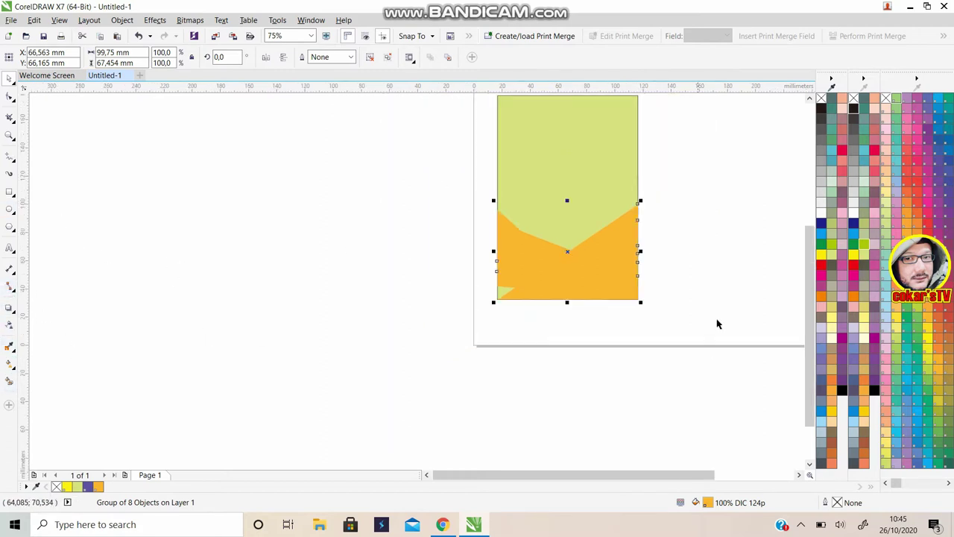
pyautogui.moveTo(640, 478); pyautogui.dragTo(679, 477)
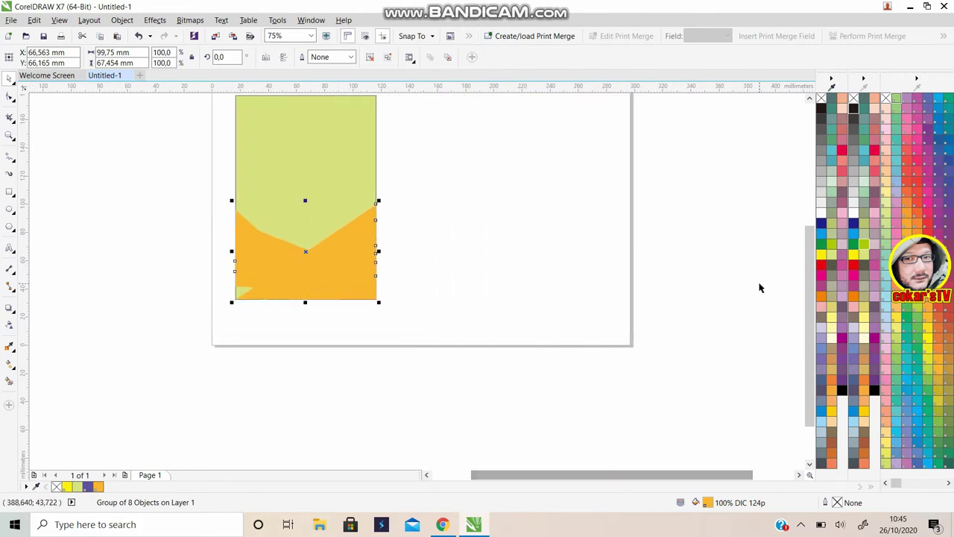
pyautogui.moveTo(807, 275); pyautogui.dragTo(788, 217)
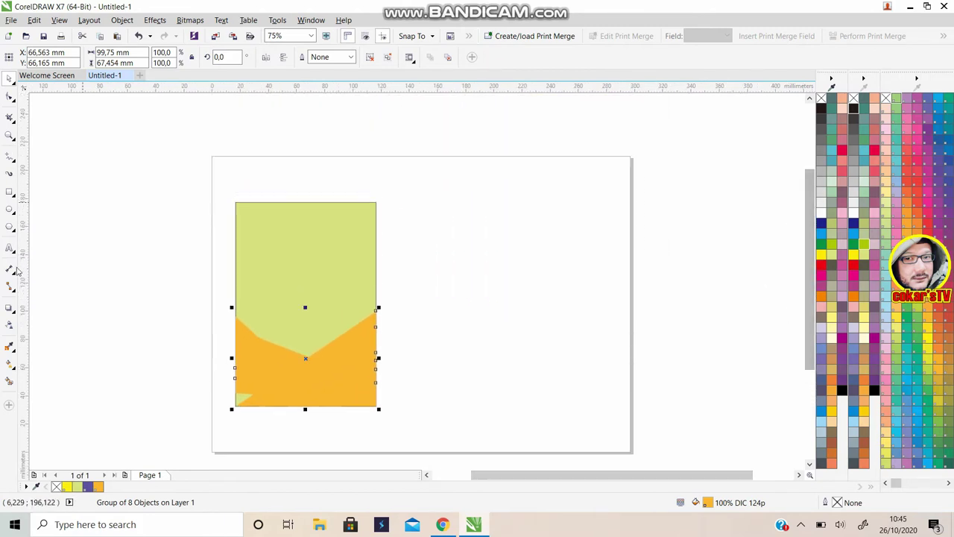
pyautogui.click(10, 325)
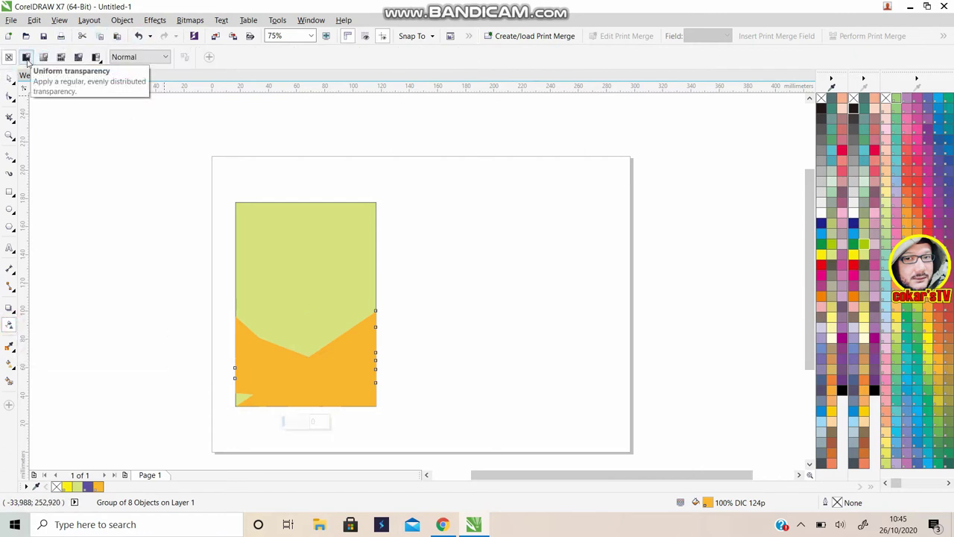
pyautogui.click(27, 58)
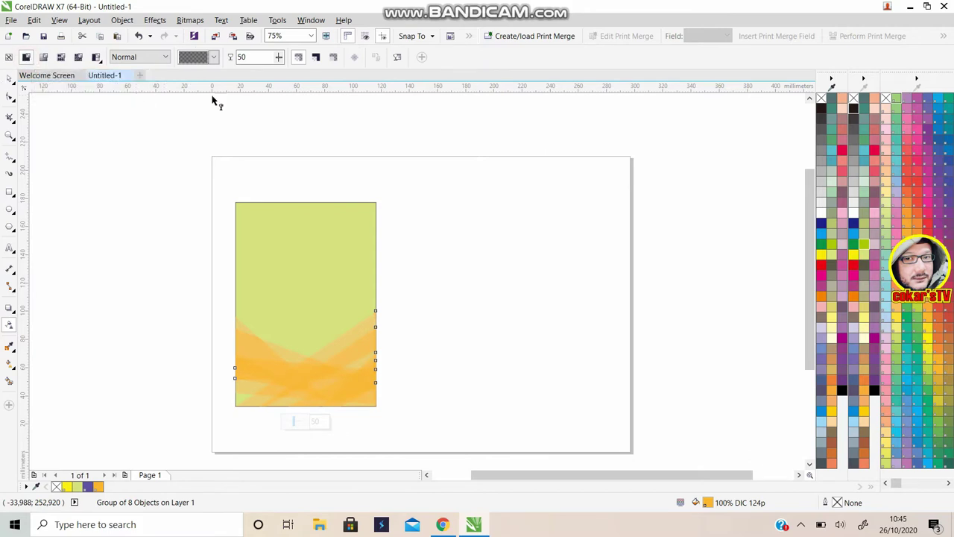
pyautogui.click(166, 57)
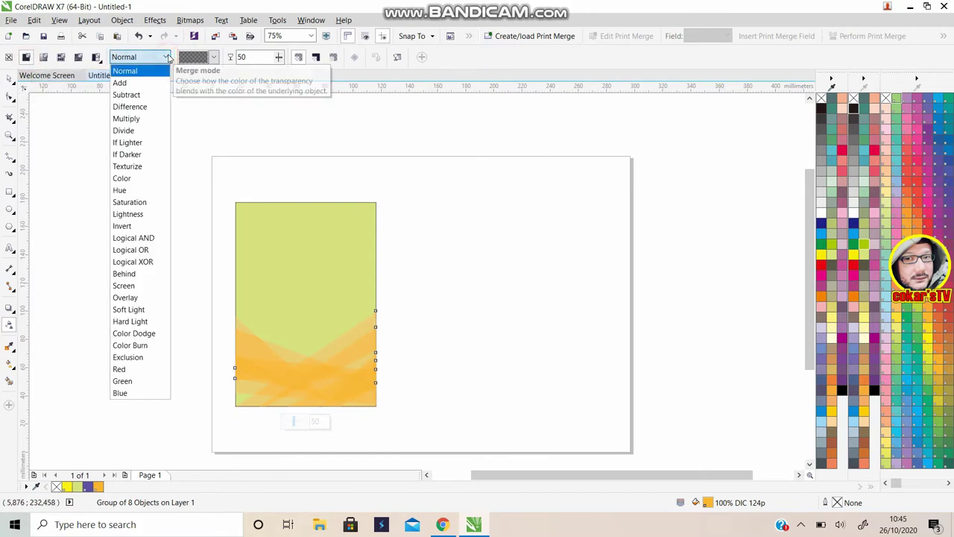
pyautogui.click(141, 119)
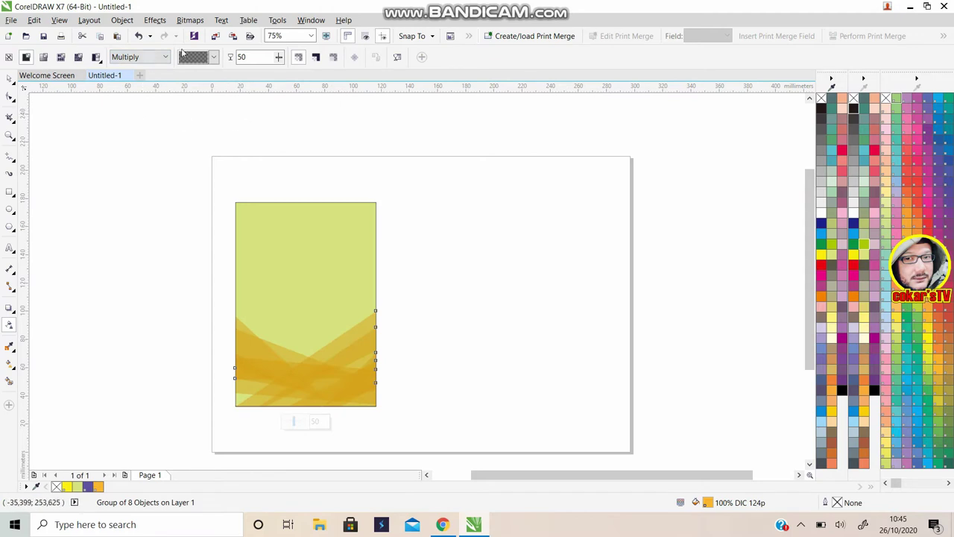
# - Try the Divide merge mode on the orange triangle group's transparency, and restore Multiply
pyautogui.click(164, 57)
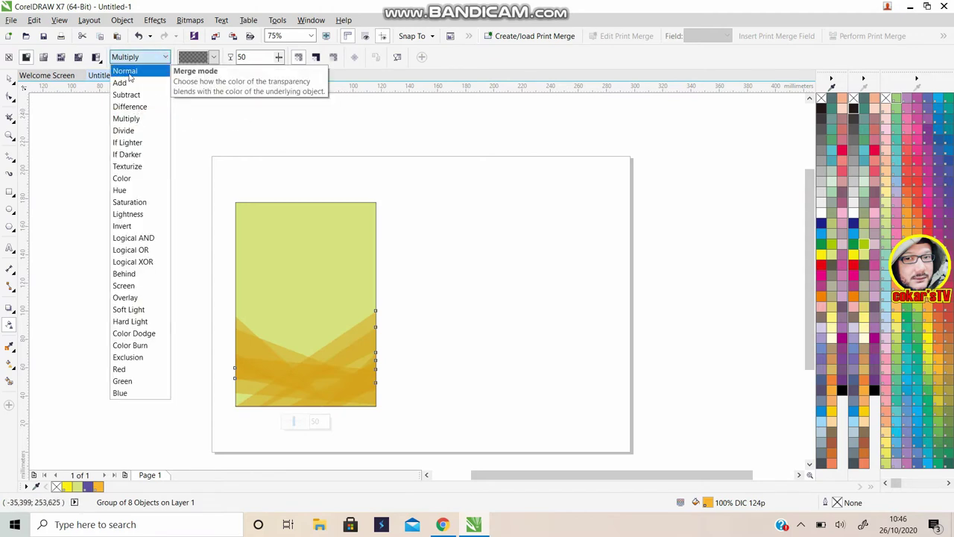
pyautogui.click(126, 134)
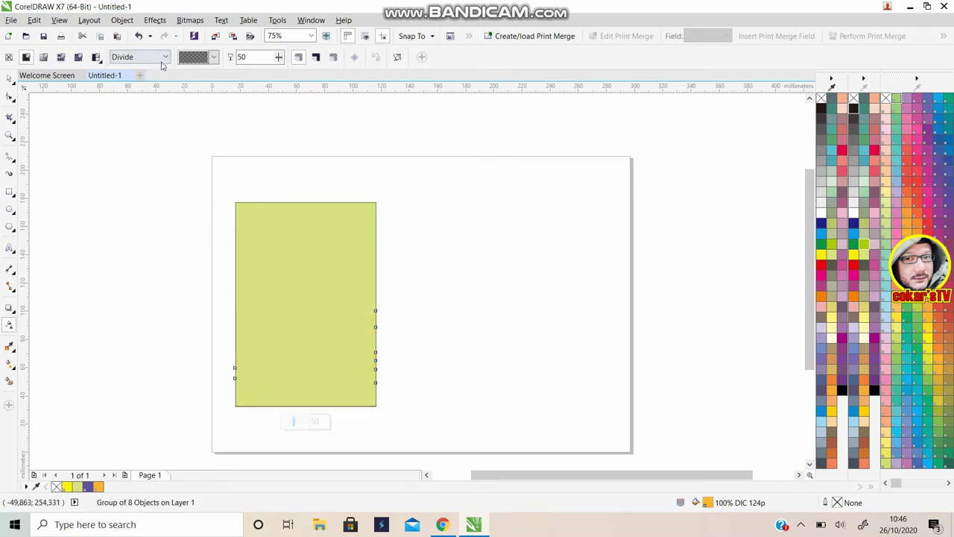
pyautogui.click(164, 57)
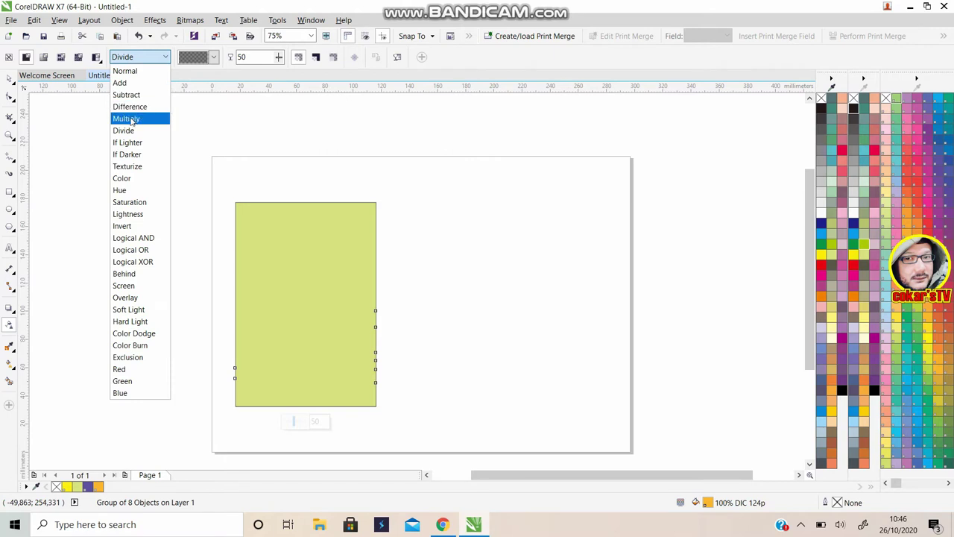
pyautogui.click(127, 118)
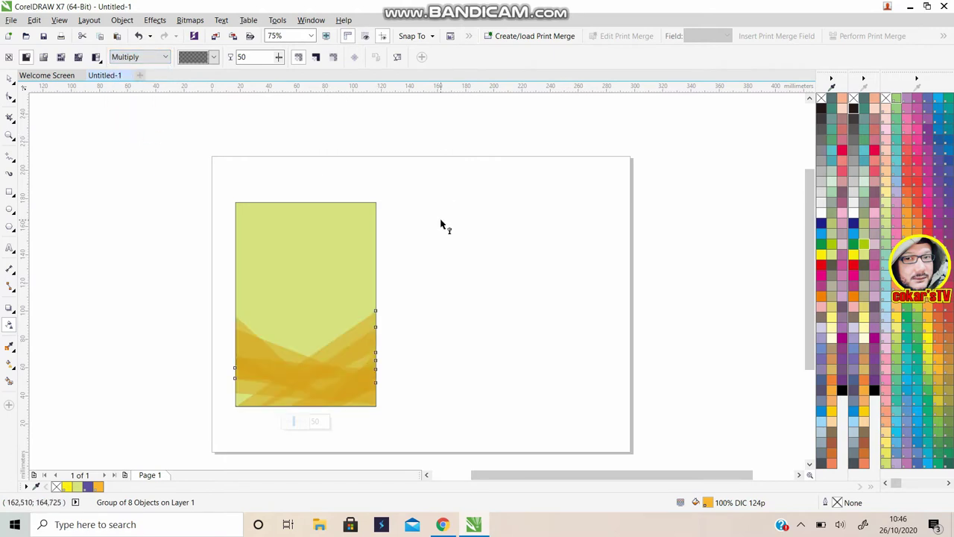
# - Set the uniform transparency of the orange triangle group to 60
pyautogui.doubleClick(264, 58)
pyautogui.write('60')
pyautogui.press('Return')
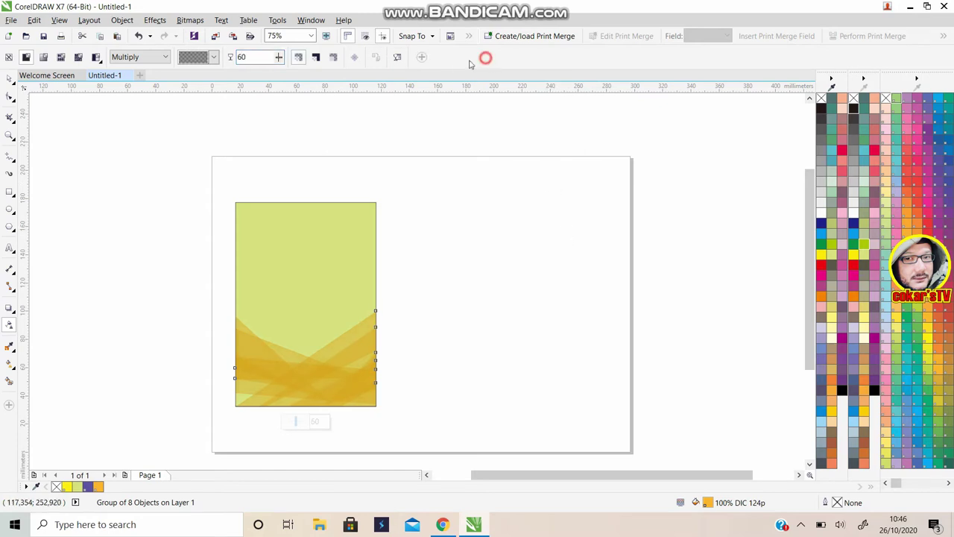
pyautogui.click(300, 57)
pyautogui.click(495, 59)
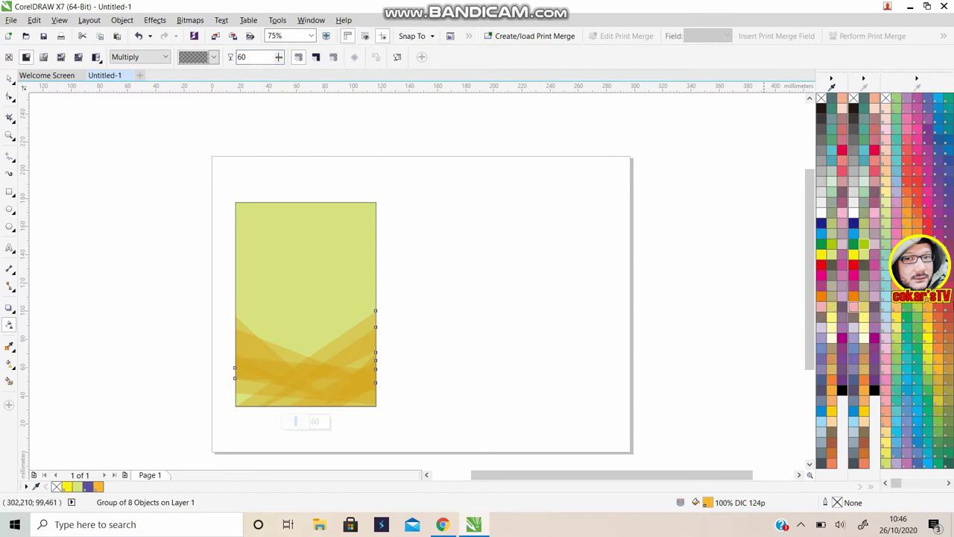
# - Try other palette fills on the triangle group, including the greens DIC 92p and DIC 130p
pyautogui.click(907, 308)
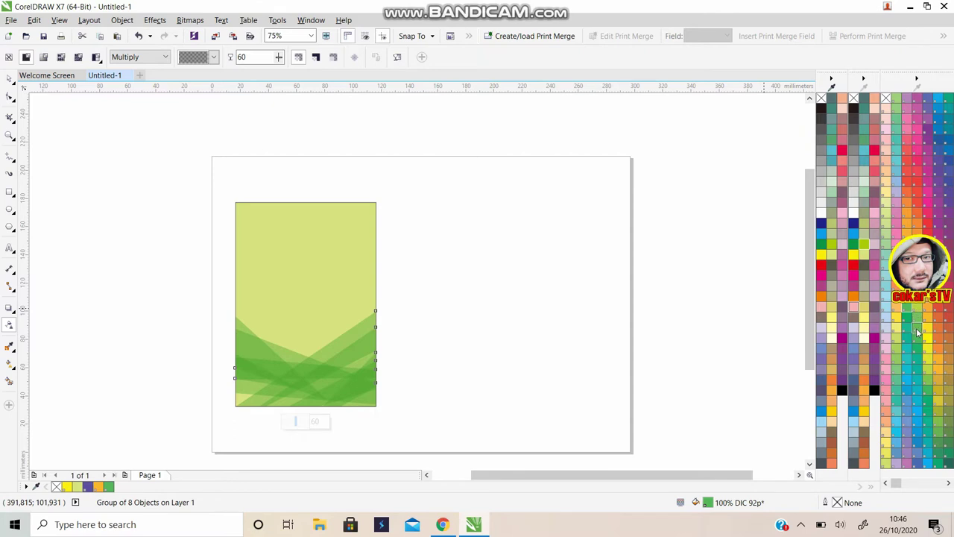
pyautogui.click(917, 328)
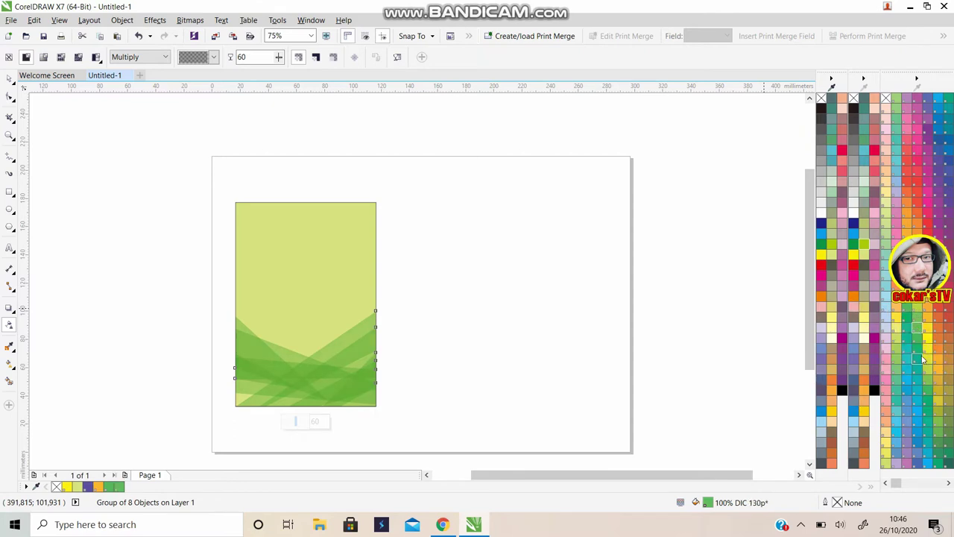
pyautogui.click(918, 353)
pyautogui.click(914, 352)
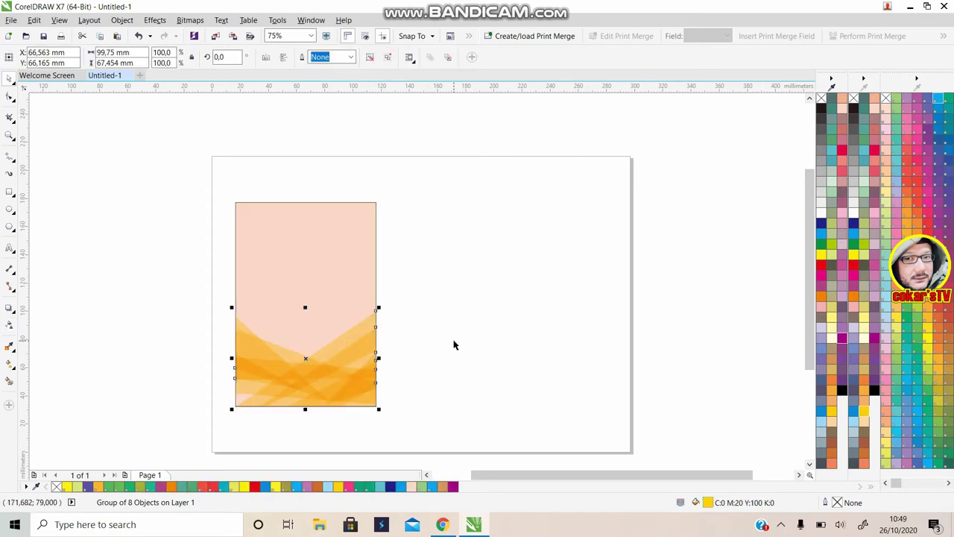
pyautogui.click(454, 343)
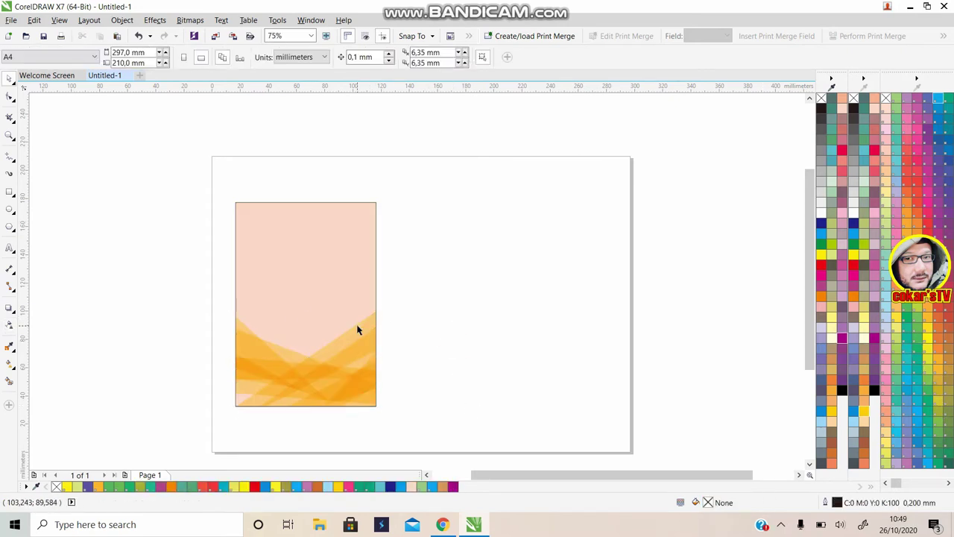
pyautogui.moveTo(209, 290); pyautogui.dragTo(500, 437)
pyautogui.click(458, 257)
pyautogui.moveTo(194, 171); pyautogui.dragTo(430, 439)
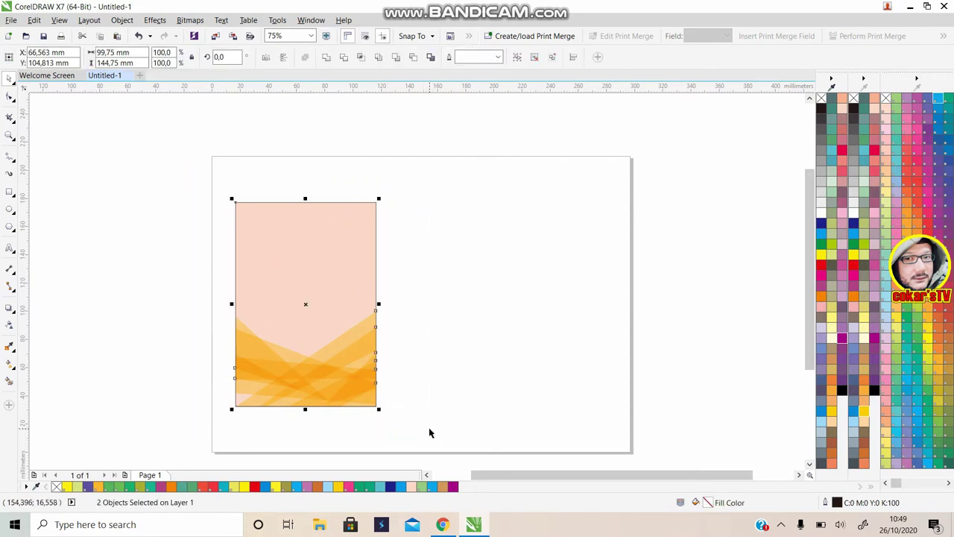
pyautogui.click(431, 277)
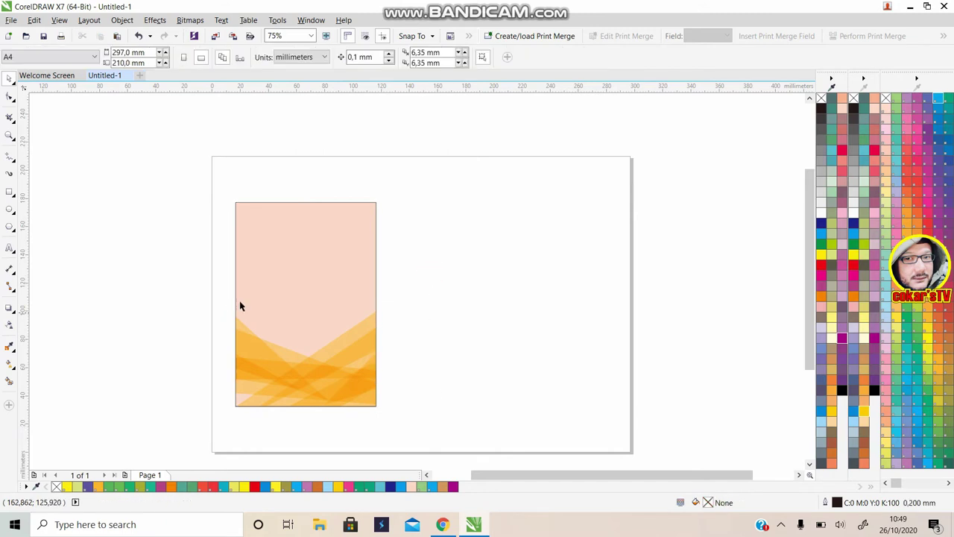
# - Set the uniform transparency of the yellow-orange triangle group at the rectangle's base to 70
pyautogui.click(318, 359)
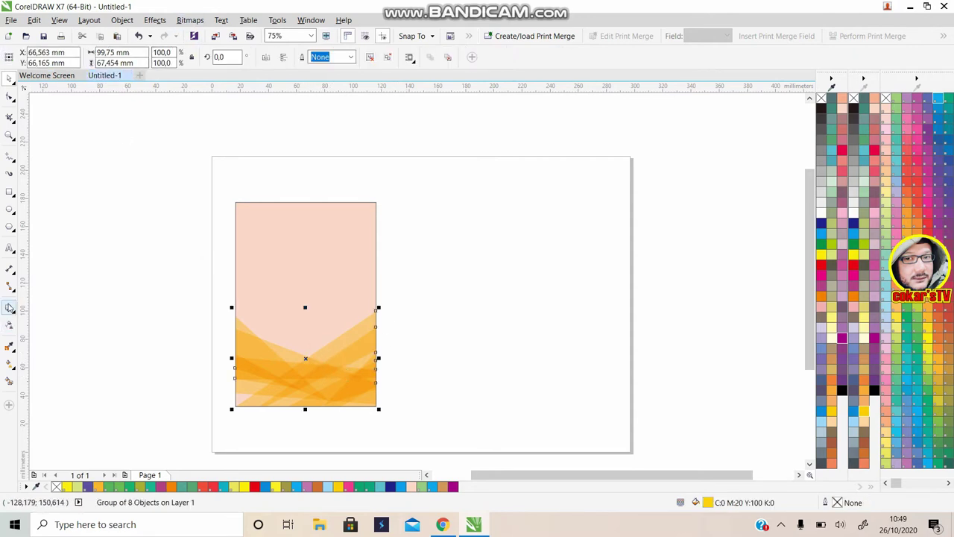
pyautogui.click(12, 328)
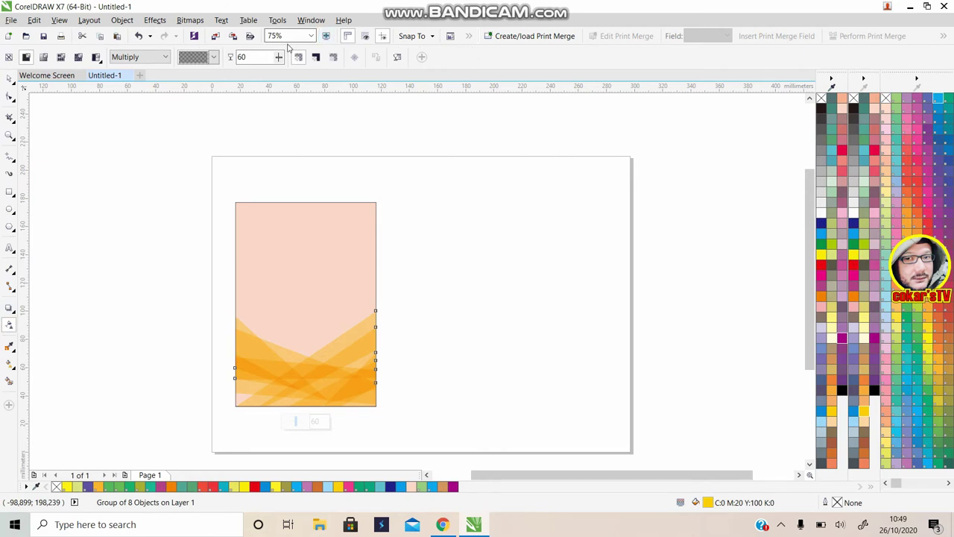
pyautogui.doubleClick(244, 57)
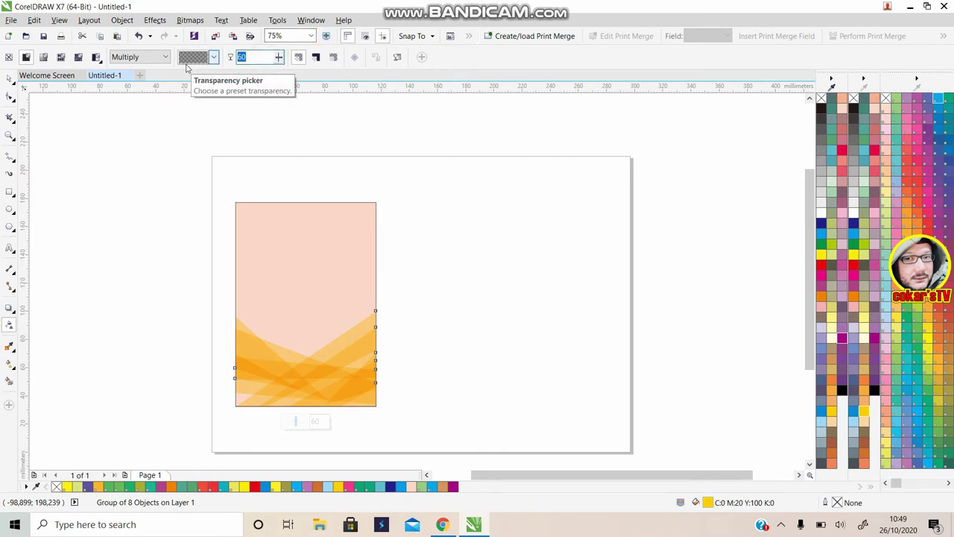
pyautogui.press('Return')
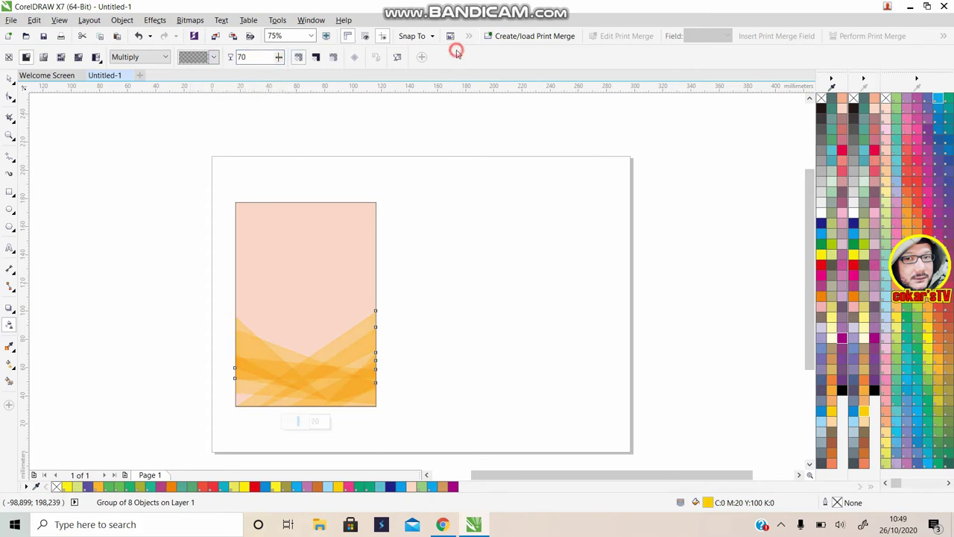
pyautogui.click(104, 154)
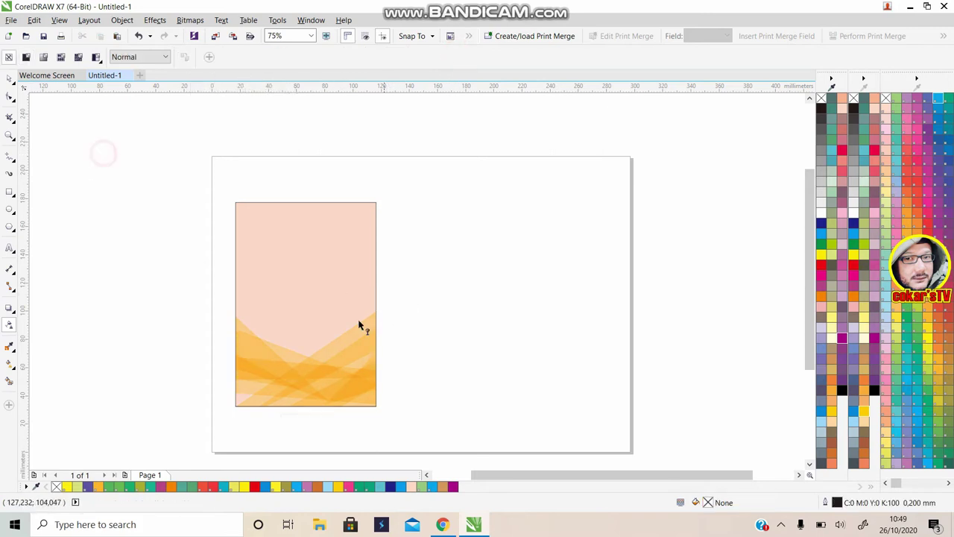
# - Duplicate the yellow-orange triangle group, mirror the copy, and align it with the rectangle's upper edge
pyautogui.click(303, 355)
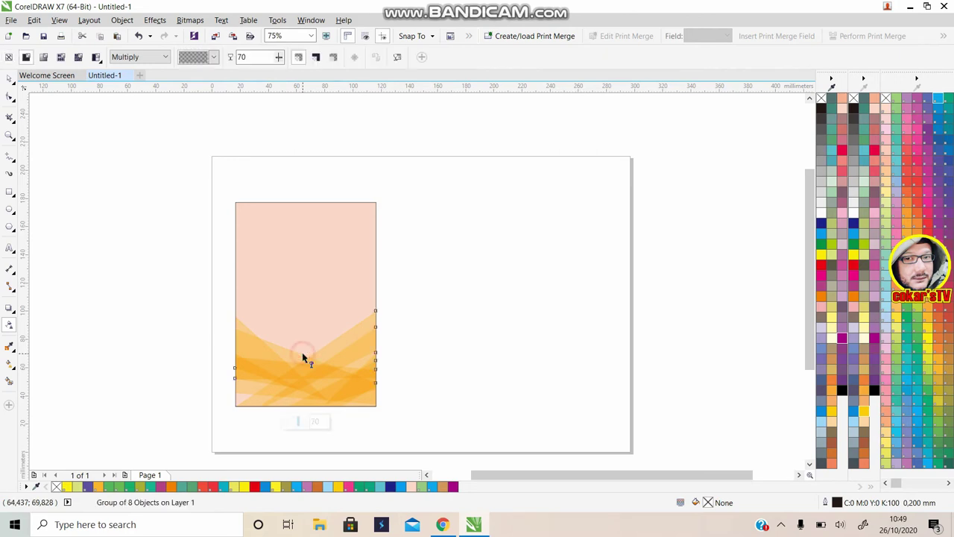
pyautogui.click(9, 78)
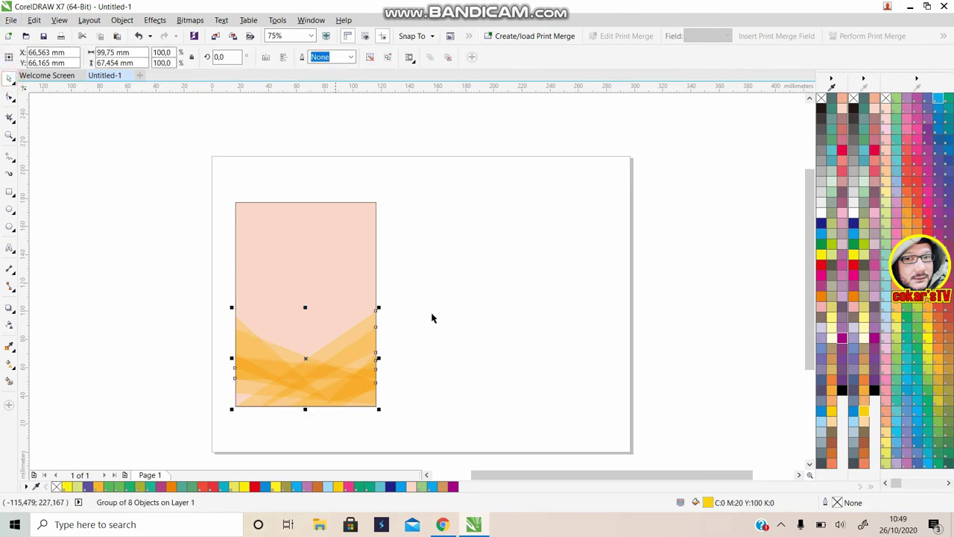
pyautogui.click(379, 332)
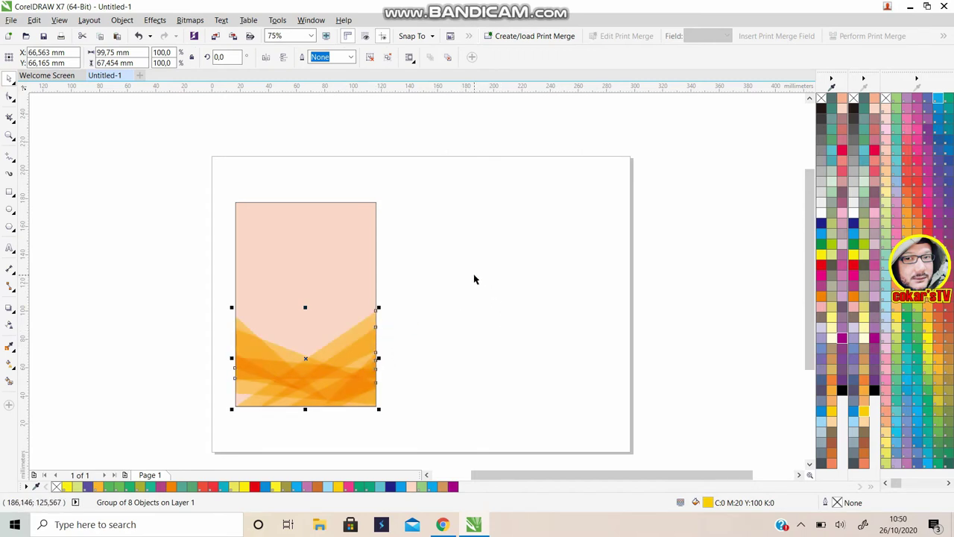
pyautogui.click(283, 59)
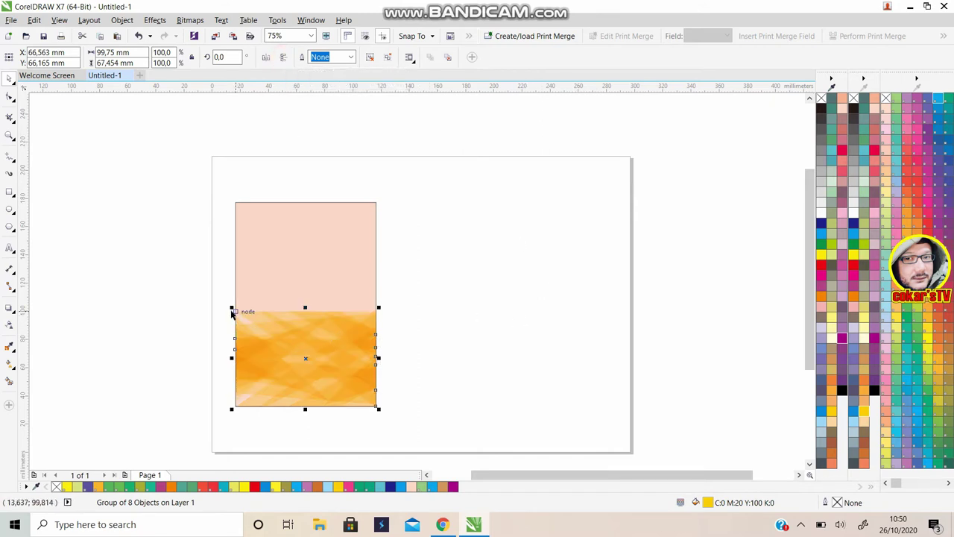
pyautogui.moveTo(234, 311); pyautogui.dragTo(236, 202)
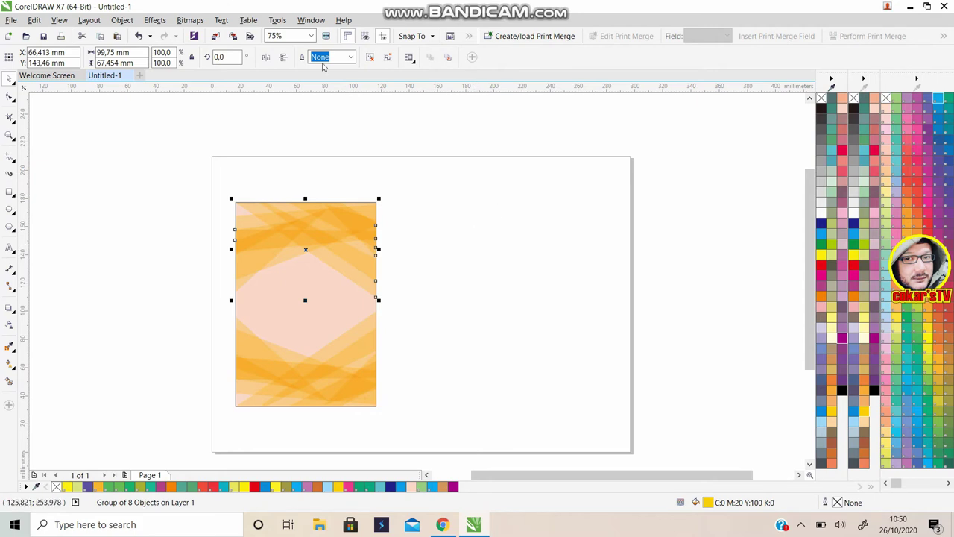
pyautogui.click(266, 56)
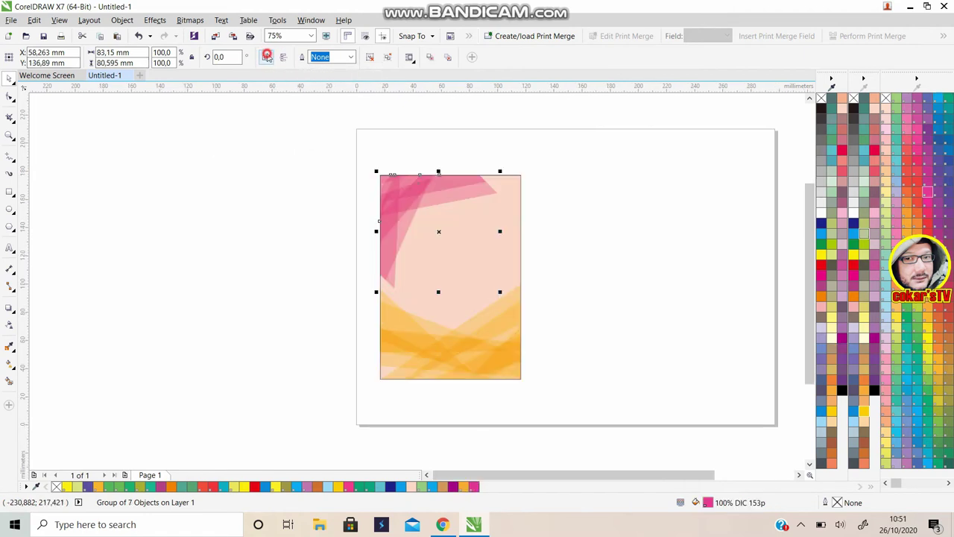
# - Mirror the pink triangle group horizontally and fit it over the rectangle's upper-right corner, overhanging the edges, at about 140.8% scale
pyautogui.click(267, 57)
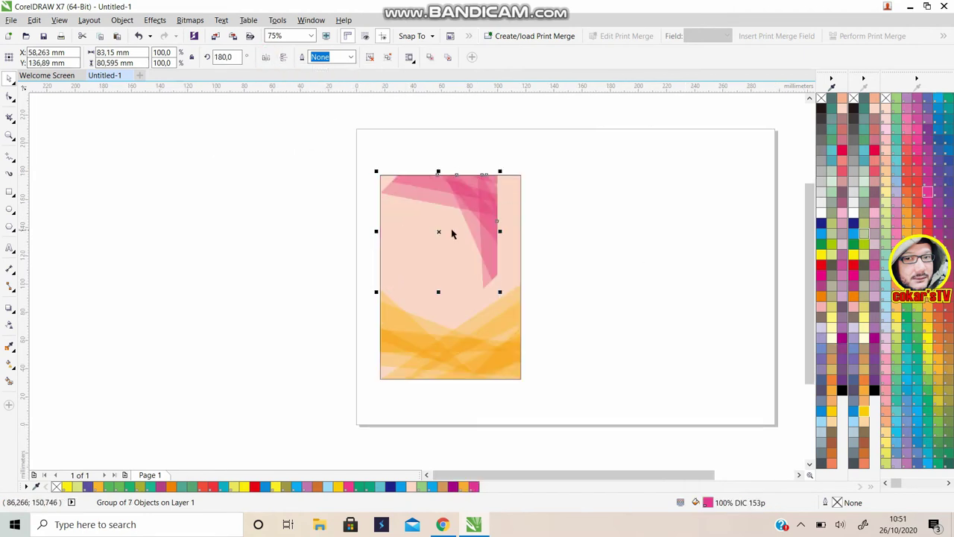
pyautogui.moveTo(441, 232); pyautogui.dragTo(477, 210)
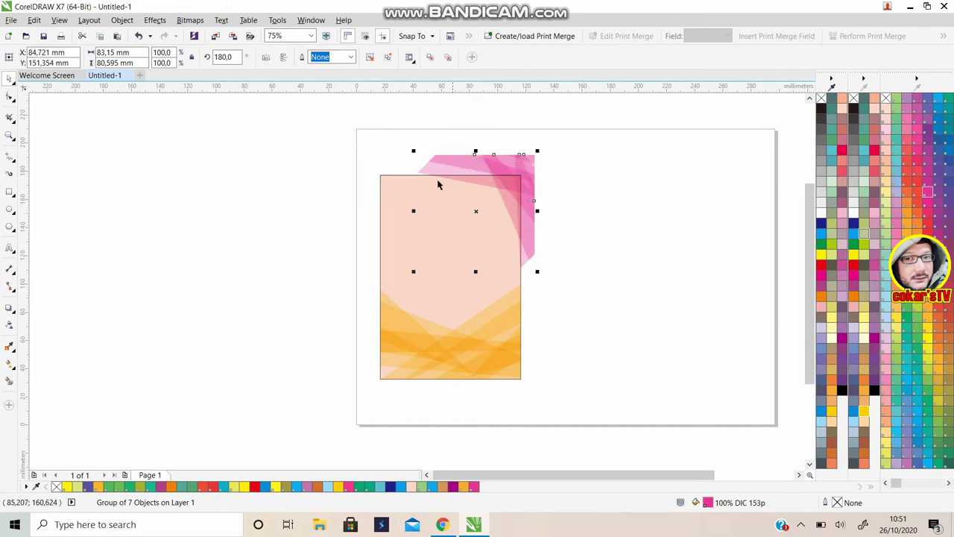
pyautogui.moveTo(414, 271); pyautogui.dragTo(386, 298)
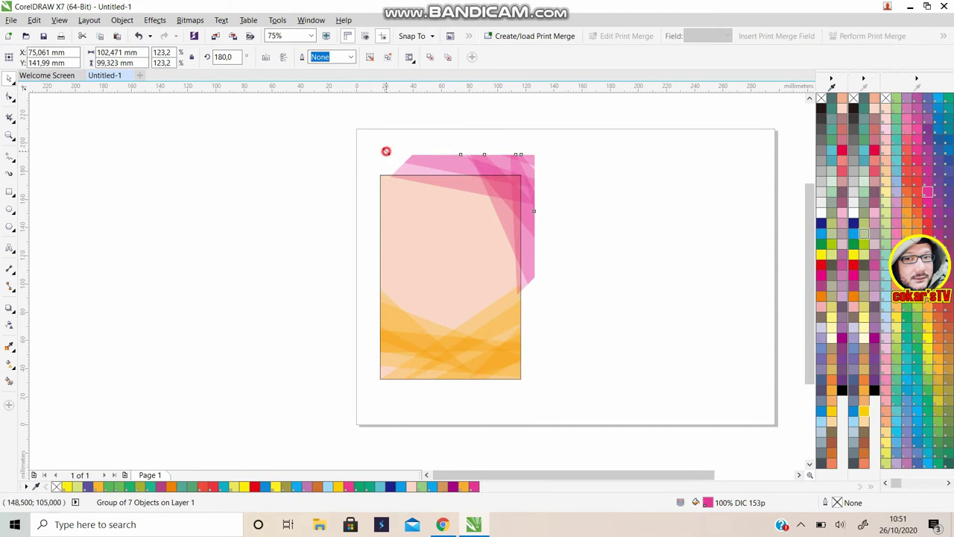
pyautogui.moveTo(386, 152); pyautogui.dragTo(384, 149)
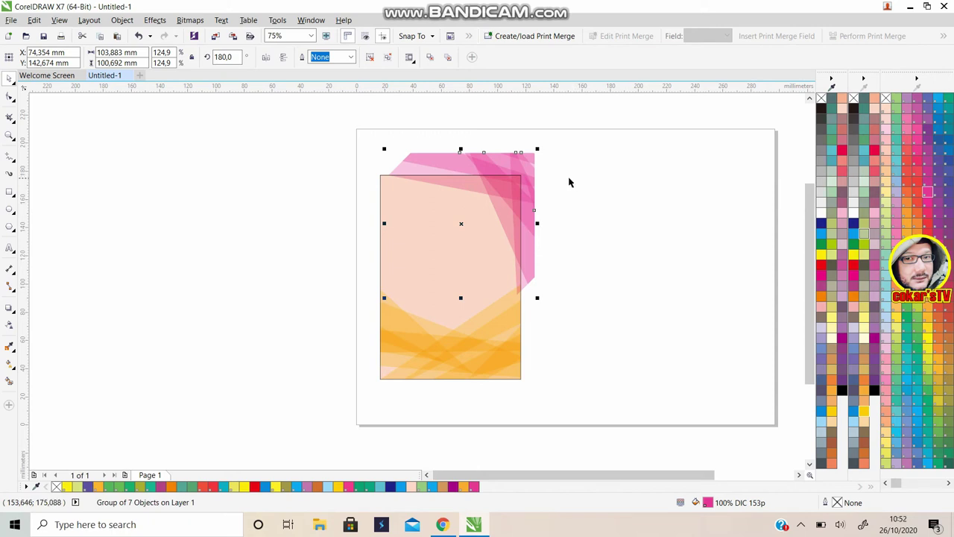
pyautogui.moveTo(526, 181)
pyautogui.mouseDown()
pyautogui.moveTo(533, 188)
pyautogui.moveTo(511, 190)
pyautogui.mouseUp()
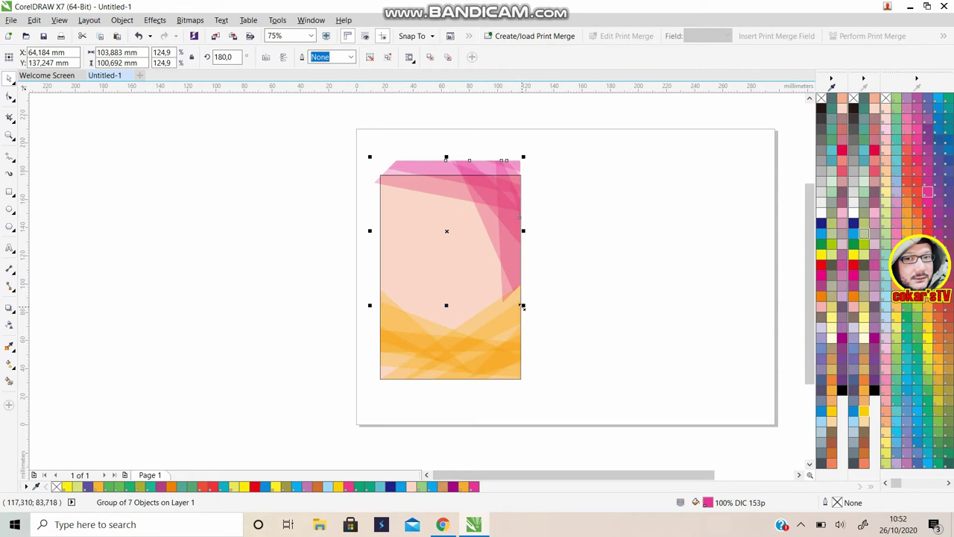
pyautogui.moveTo(522, 307); pyautogui.dragTo(540, 342)
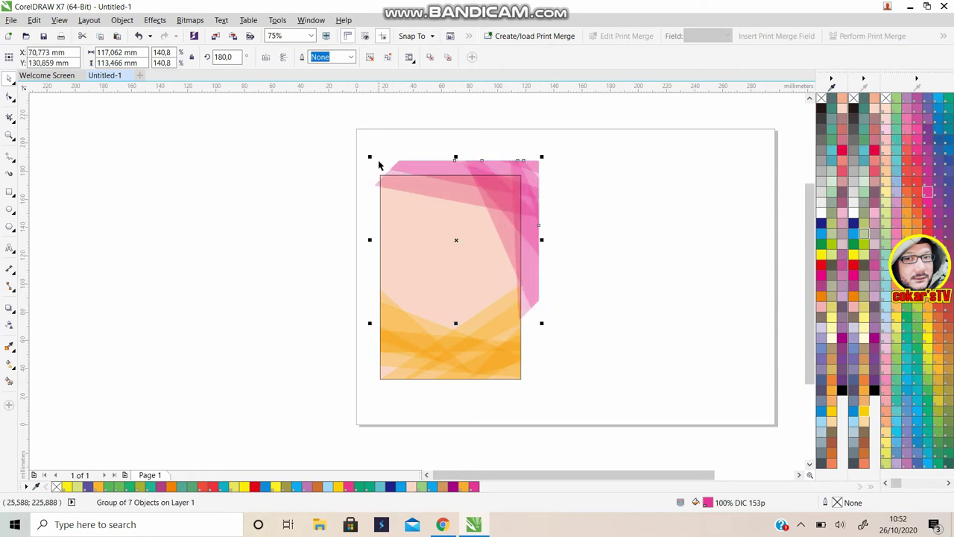
pyautogui.click(261, 169)
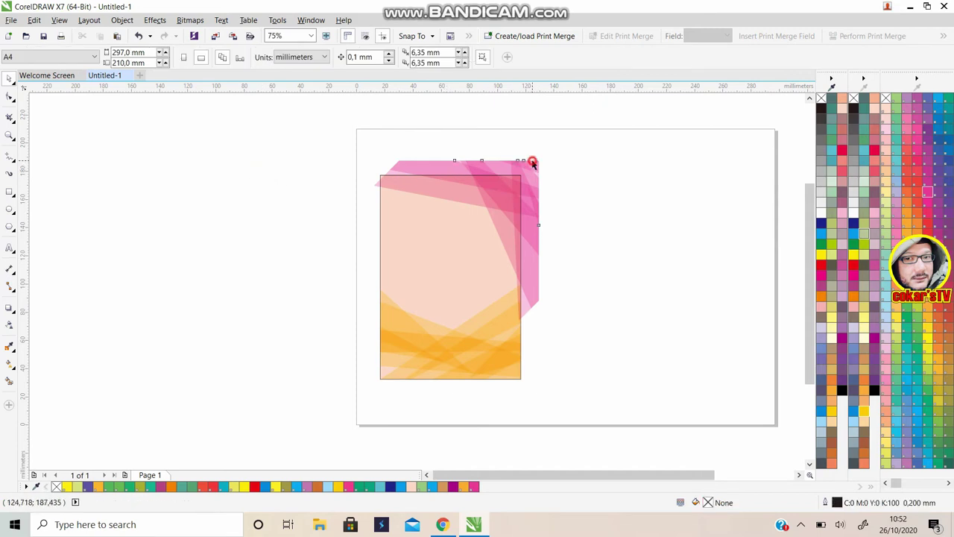
# - Select the pink triangle group together with the rectangle and the orange triangle group, and intersect them
pyautogui.click(532, 162)
pyautogui.click(386, 236)
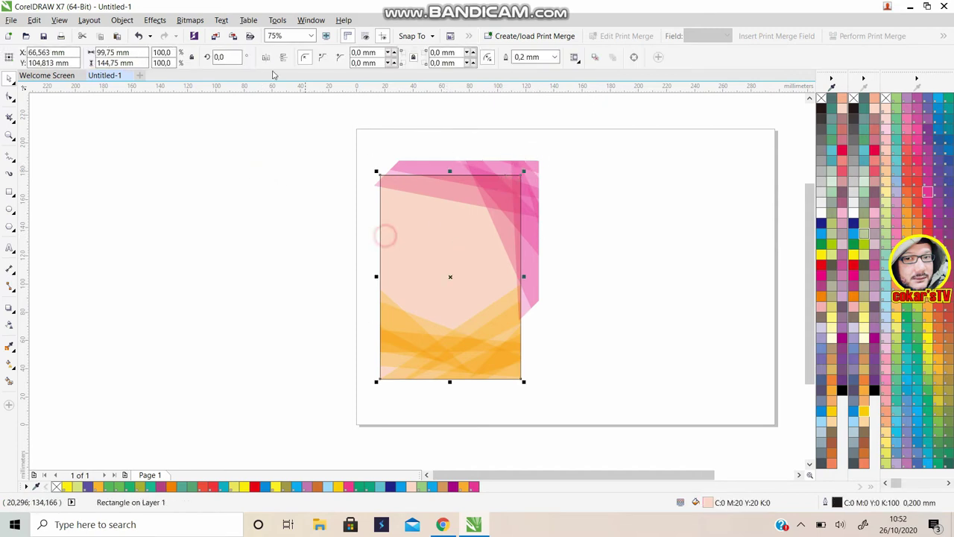
pyautogui.click(583, 198)
pyautogui.click(537, 164)
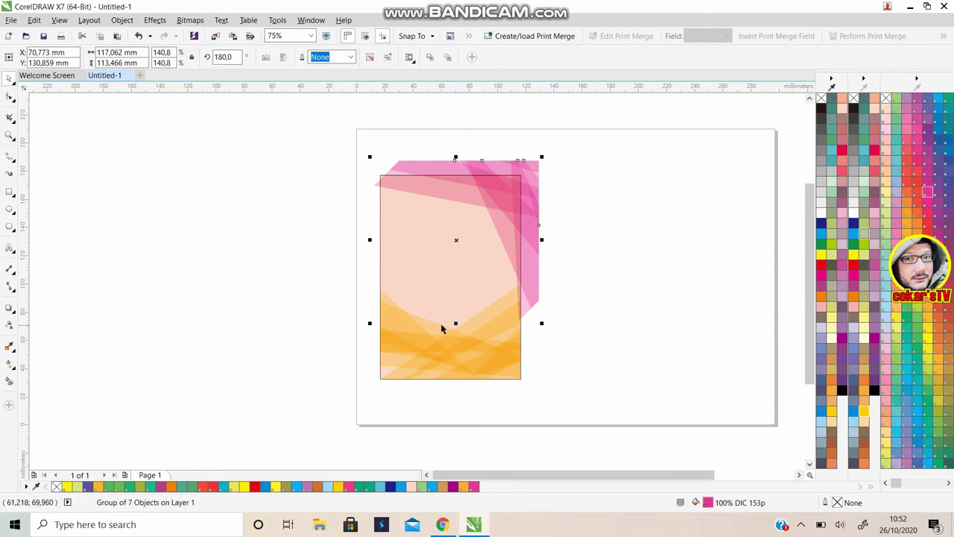
pyautogui.click(291, 176)
pyautogui.moveTo(273, 107); pyautogui.dragTo(669, 375)
pyautogui.click(284, 128)
pyautogui.moveTo(294, 111); pyautogui.dragTo(594, 407)
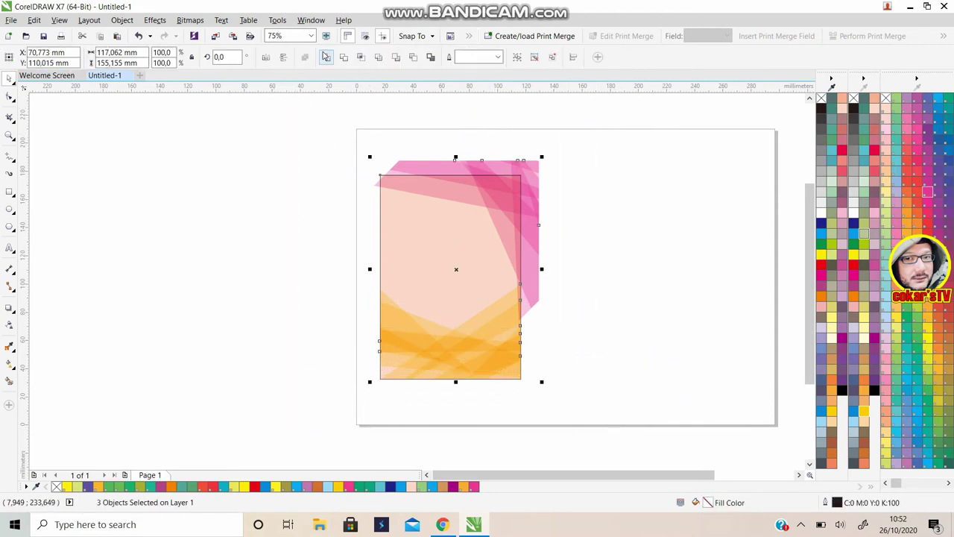
pyautogui.click(360, 58)
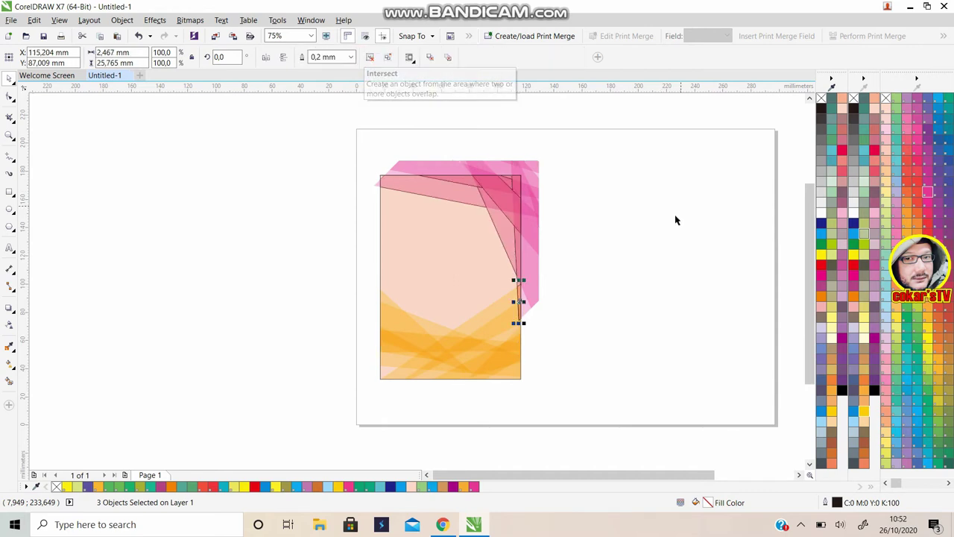
# - Move the original pink triangle group away from the rectangle to the empty area left of the page
pyautogui.click(663, 215)
pyautogui.click(527, 161)
pyautogui.moveTo(524, 160); pyautogui.dragTo(272, 181)
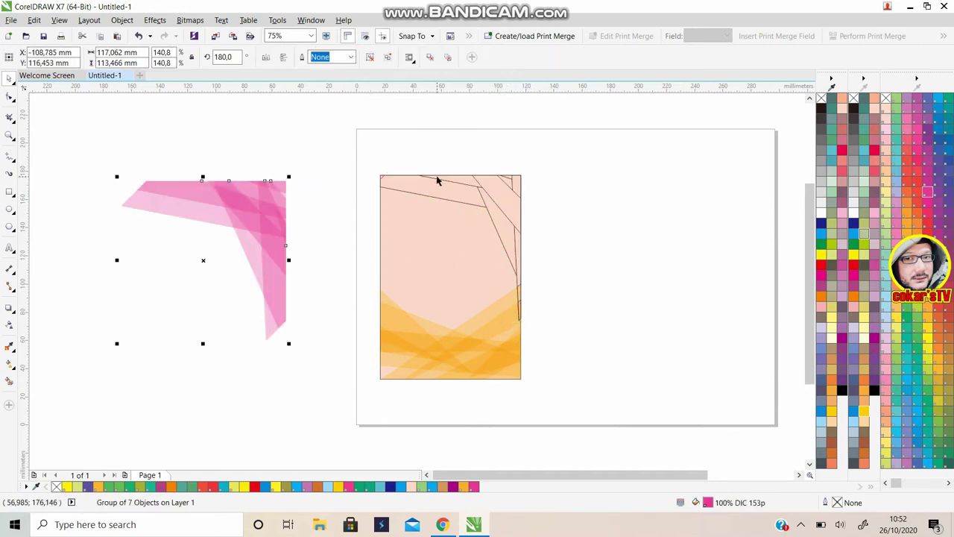
# - Delete the original pink triangle group and fill the intersected outline group on the rectangle with pink DIC 153p at 100%
pyautogui.press('Delete')
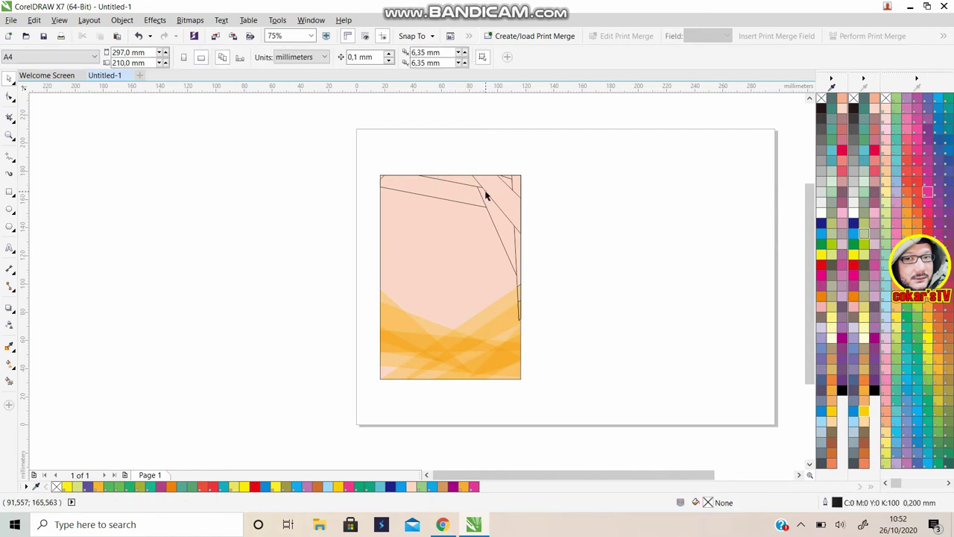
pyautogui.click(484, 193)
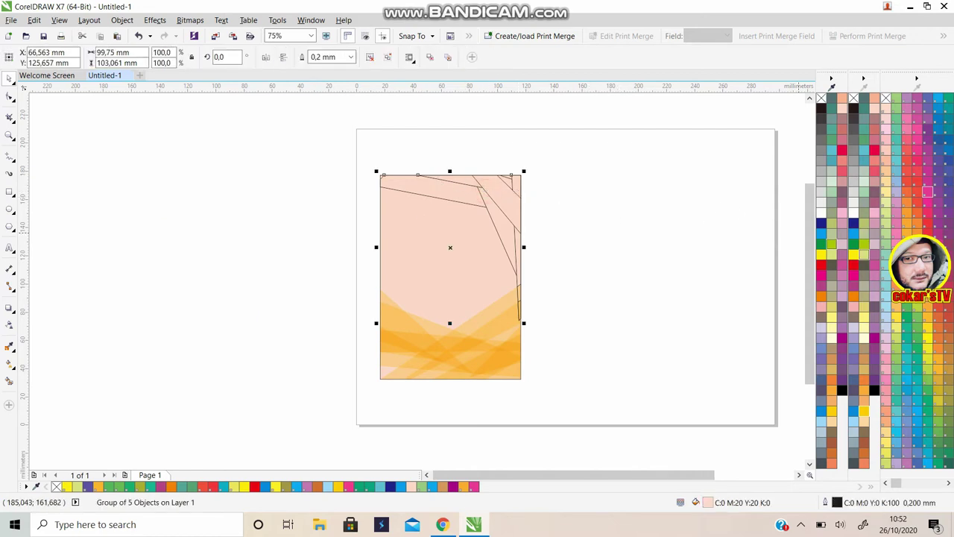
pyautogui.click(927, 194)
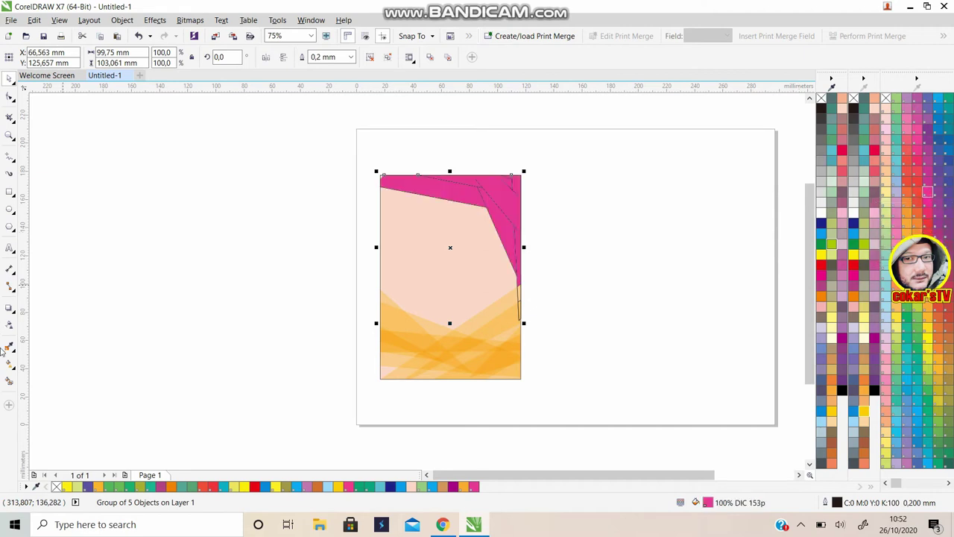
# - Apply a uniform transparency of 60 with the Multiply merge mode to the pink intersected group
pyautogui.click(9, 326)
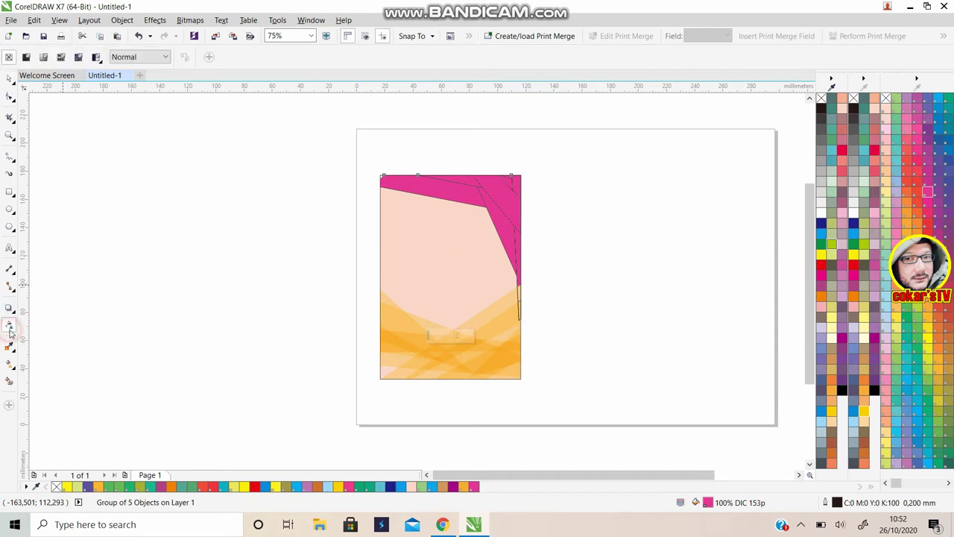
pyautogui.click(26, 58)
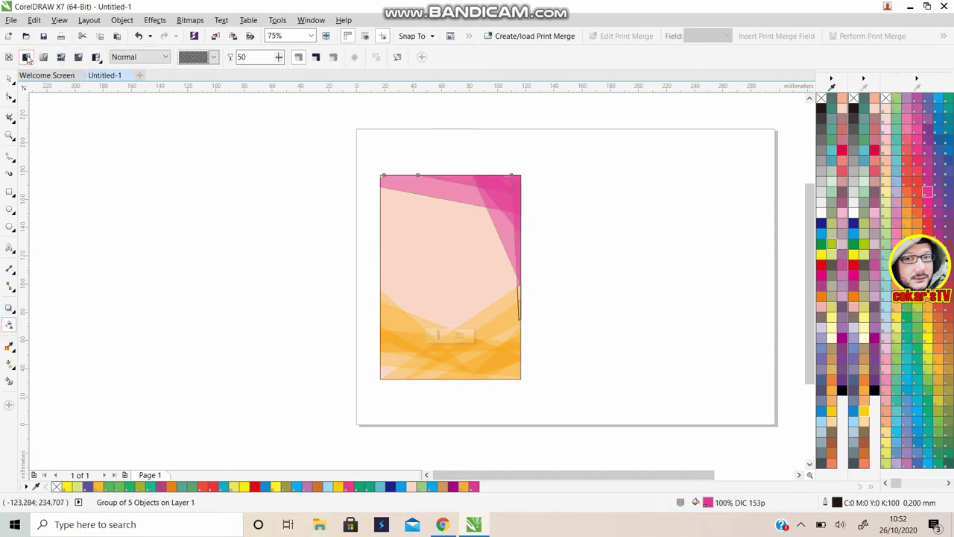
pyautogui.click(165, 56)
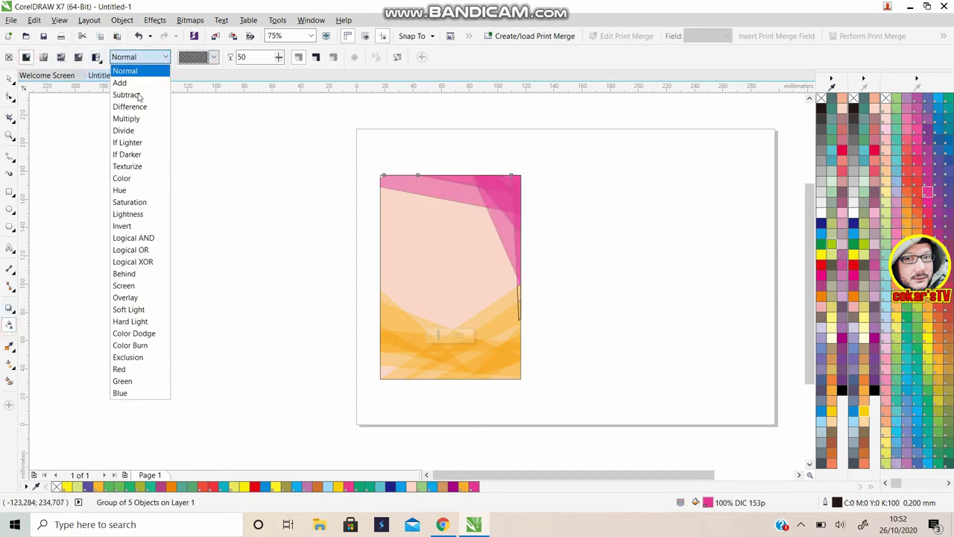
pyautogui.click(125, 118)
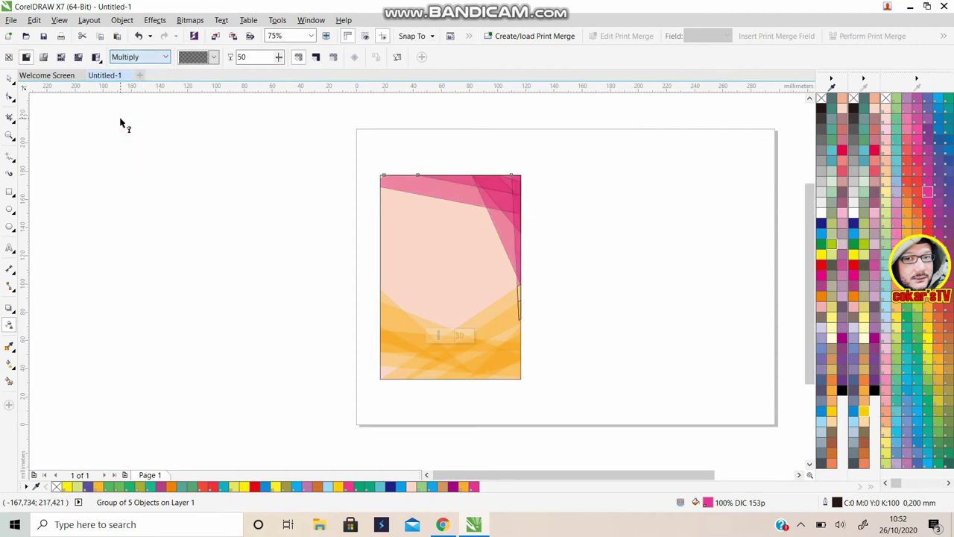
pyautogui.moveTo(266, 57); pyautogui.dragTo(168, 57)
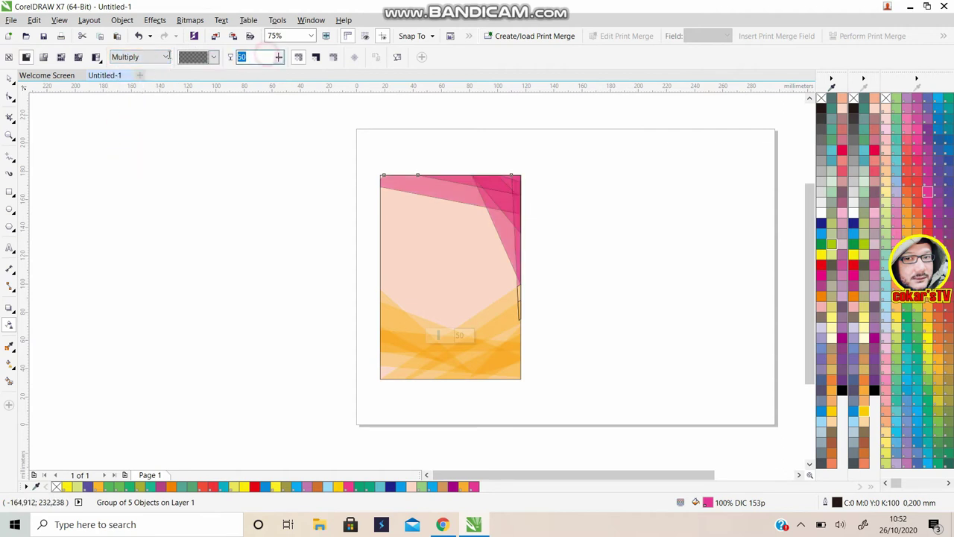
pyautogui.write('6')
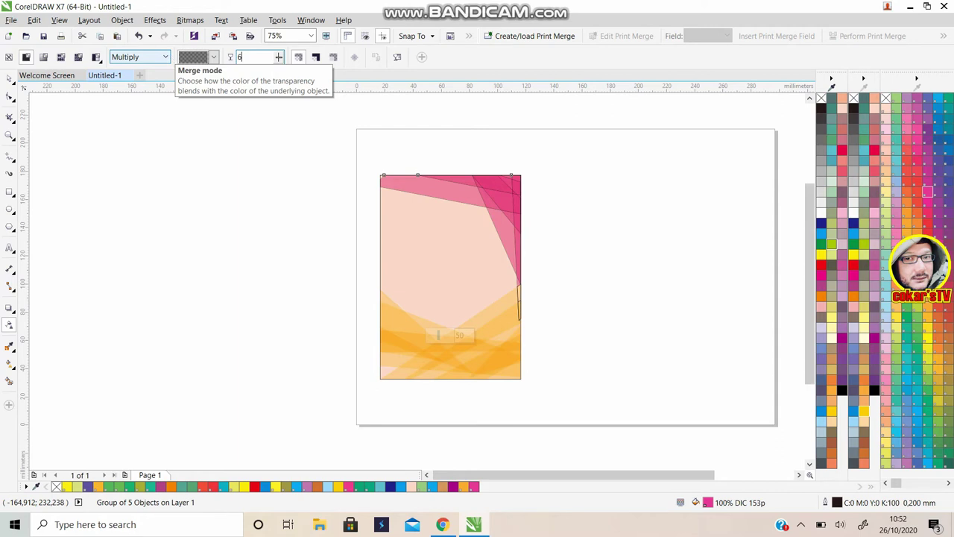
pyautogui.write('0')
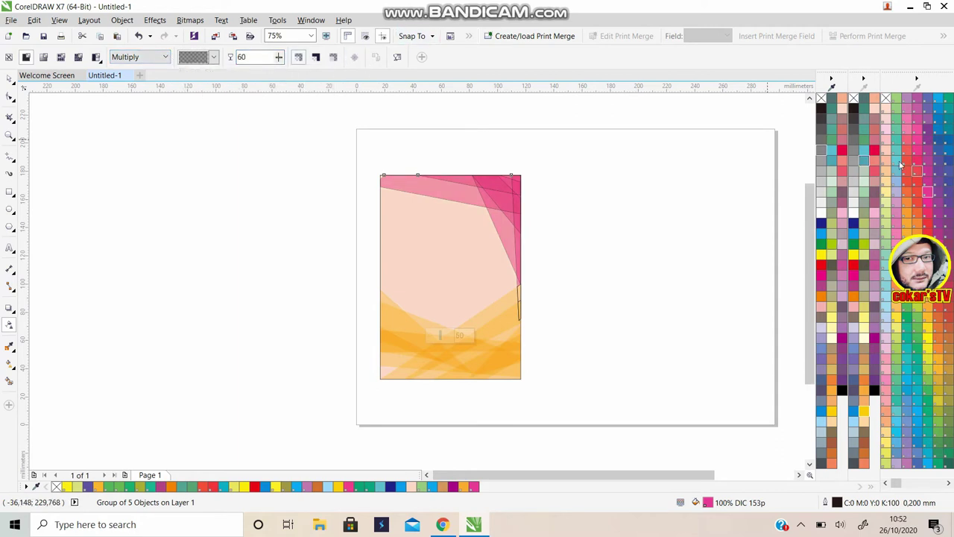
# - Remove the outline from the pink intersected group and deselect it
pyautogui.scroll(3, 514, 201)
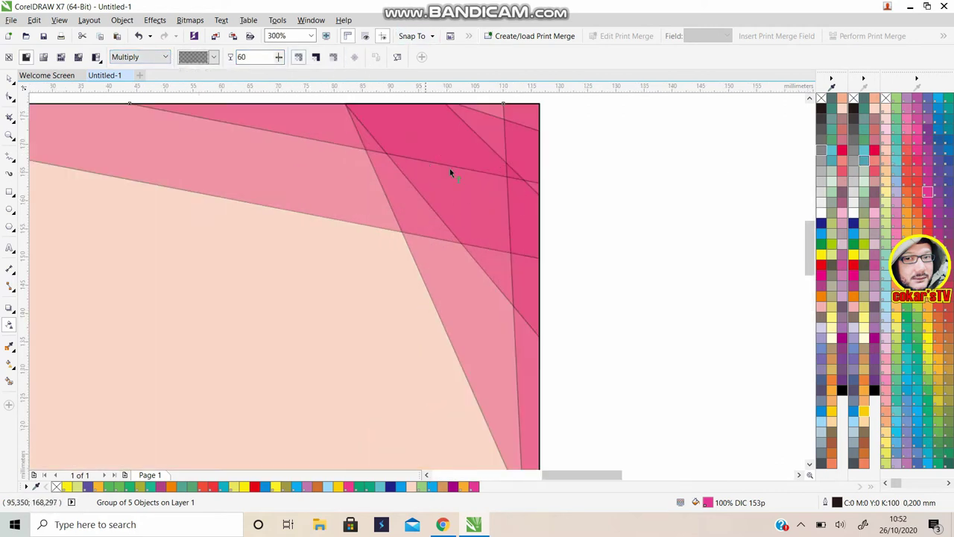
pyautogui.scroll(-3, 452, 175)
pyautogui.scroll(2, 561, 194)
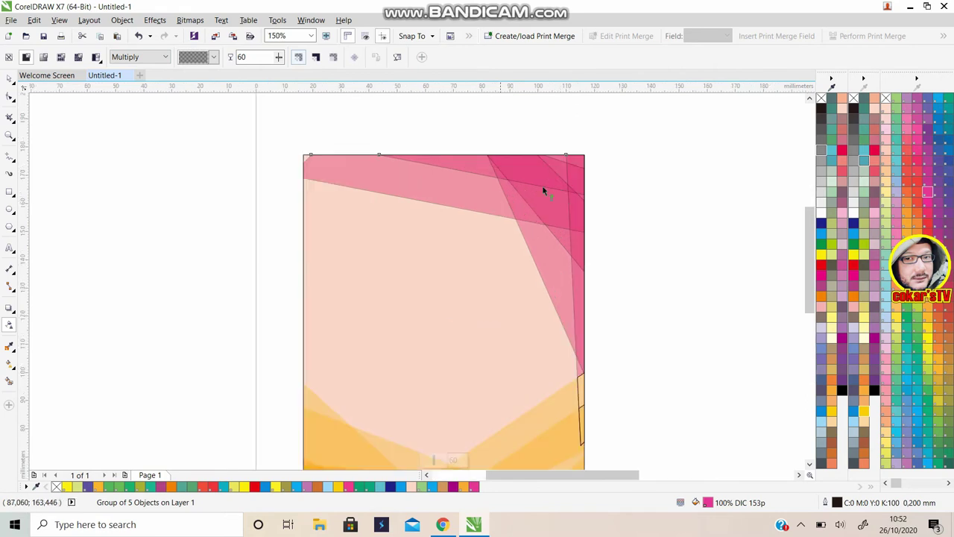
pyautogui.rightClick(820, 100)
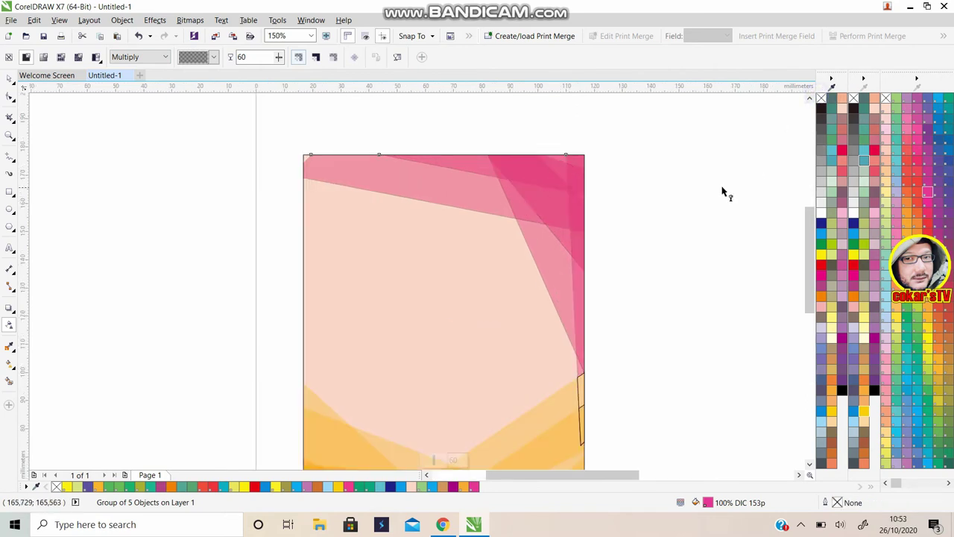
pyautogui.scroll(-2, 718, 188)
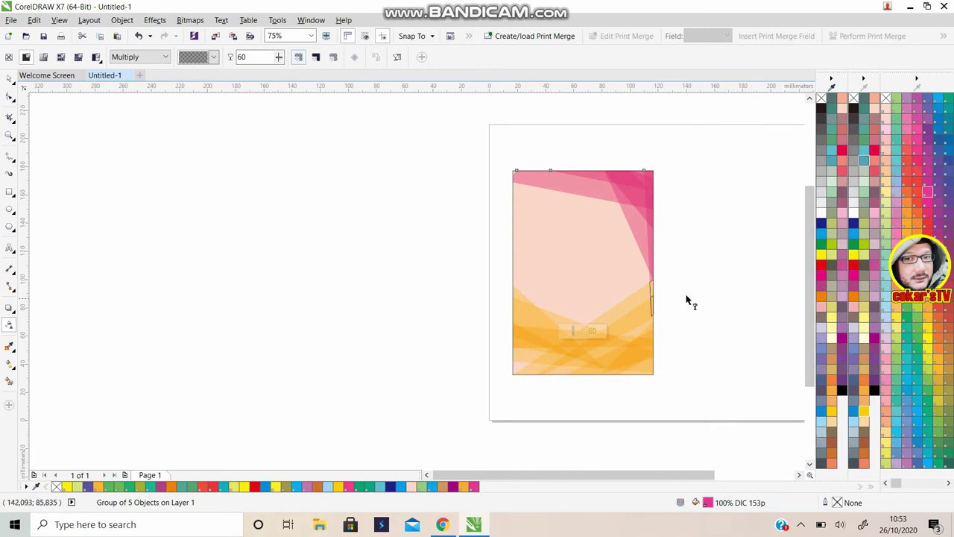
pyautogui.click(9, 78)
pyautogui.click(692, 279)
pyautogui.click(652, 289)
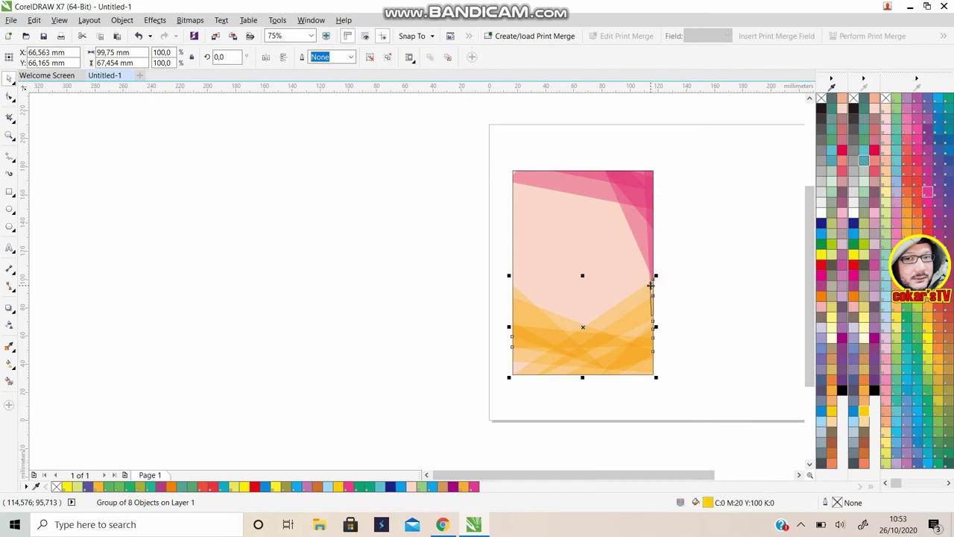
pyautogui.moveTo(662, 298); pyautogui.dragTo(718, 315)
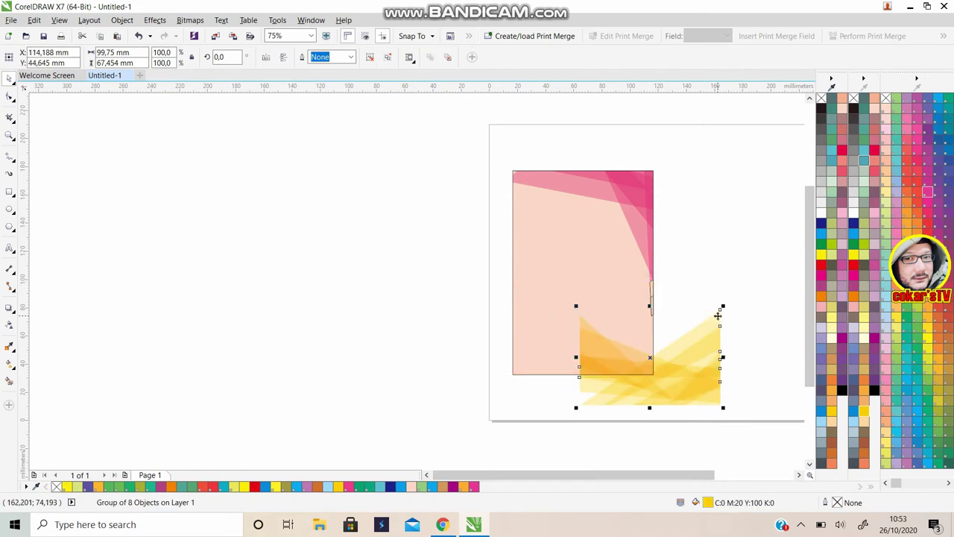
pyautogui.hotkey('ctrl', 'z')
# - Delete the leftover outlined sliver group at the rectangle's right edge, where the pink and orange triangles overlap
pyautogui.moveTo(701, 266); pyautogui.dragTo(618, 328)
pyautogui.press('Escape')
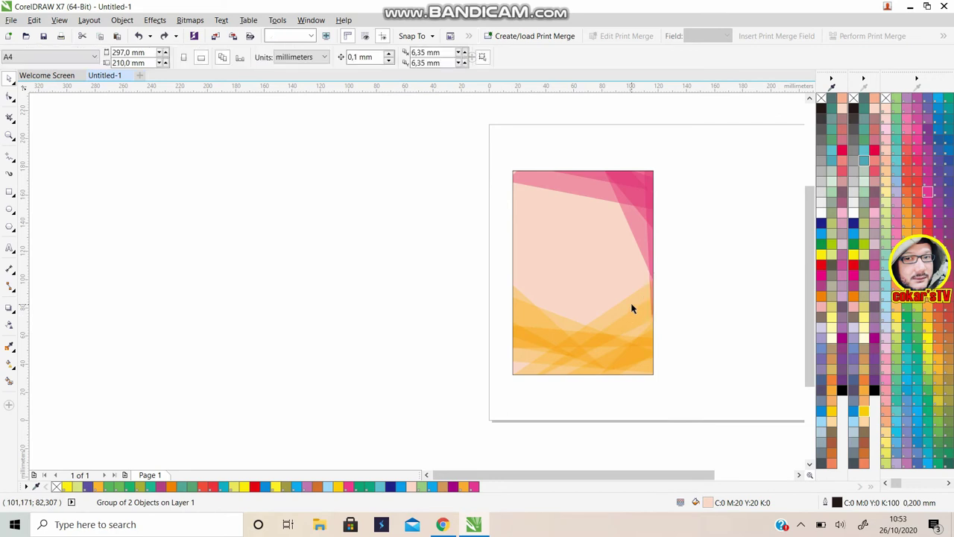
pyautogui.scroll(2, 712, 239)
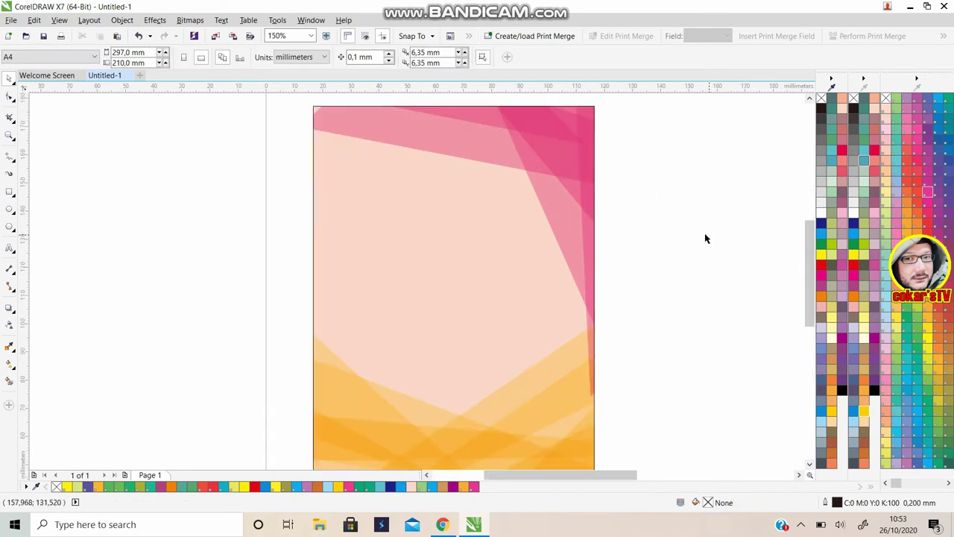
pyautogui.scroll(1, 613, 194)
pyautogui.scroll(-2, 612, 194)
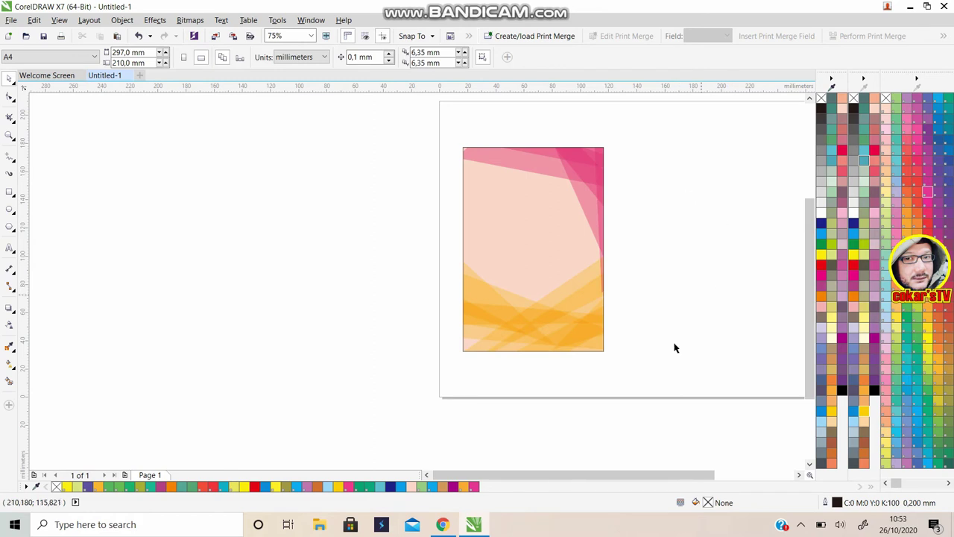
# - Add artistic text reading "BACKGROUN" and "ABSTRAK" on two lines in the empty area left of the page
pyautogui.click(798, 475)
pyautogui.click(15, 247)
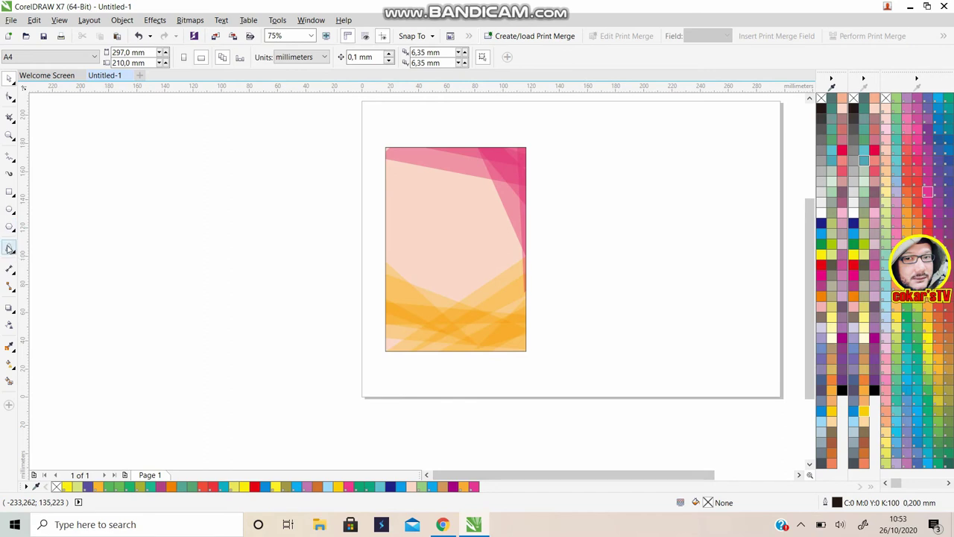
pyautogui.click(212, 288)
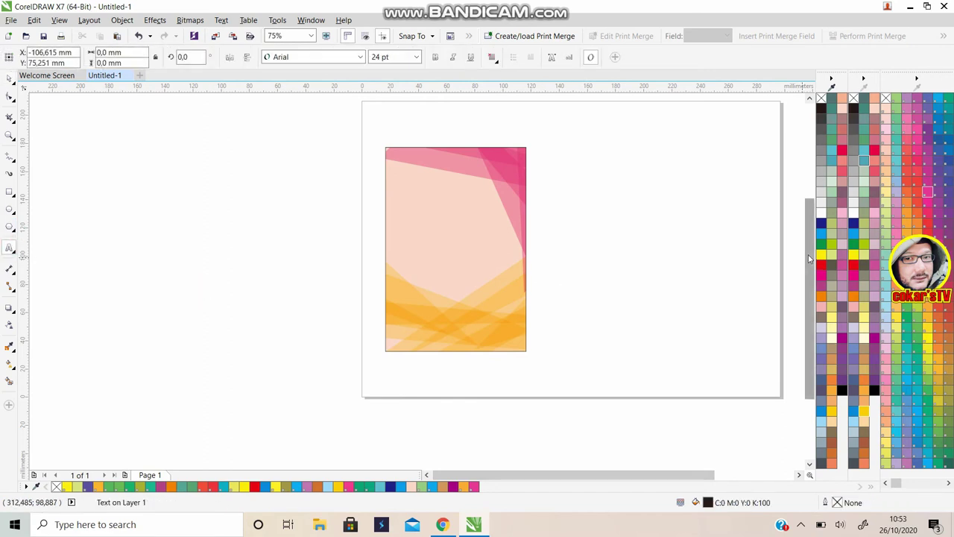
pyautogui.write('BACKGROUN')
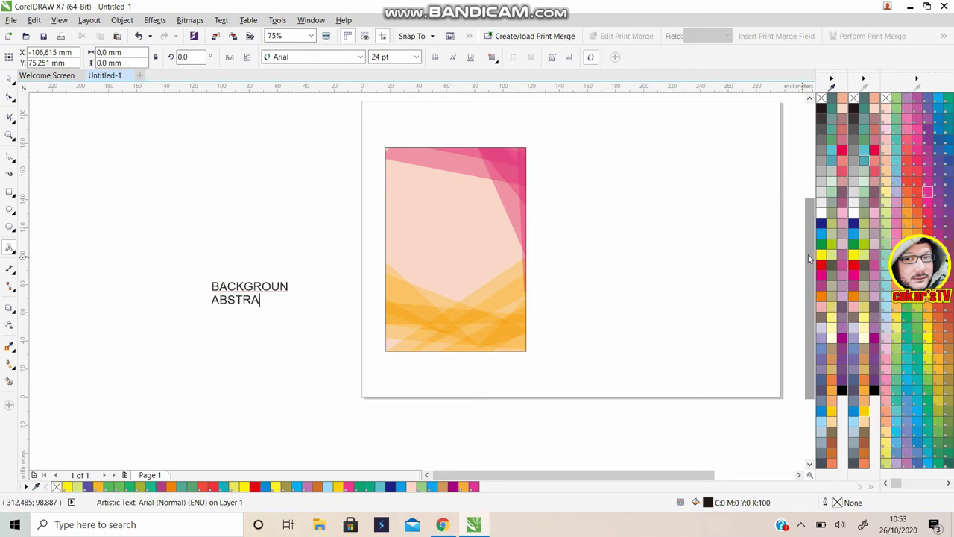
pyautogui.write('K')
pyautogui.hotkey('ctrl', 'space')
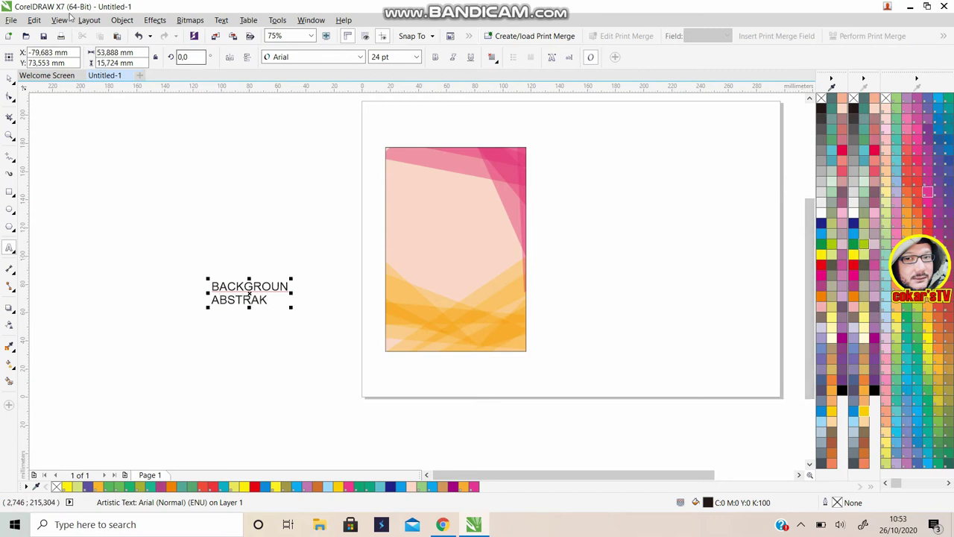
pyautogui.click(9, 78)
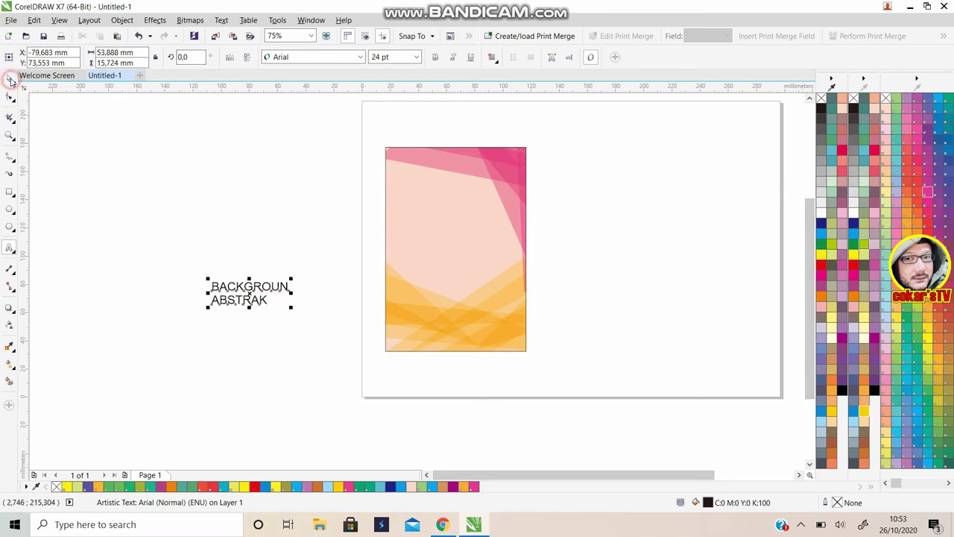
# - Center-align the two-line text and set its font to Impact
pyautogui.click(492, 56)
pyautogui.click(504, 99)
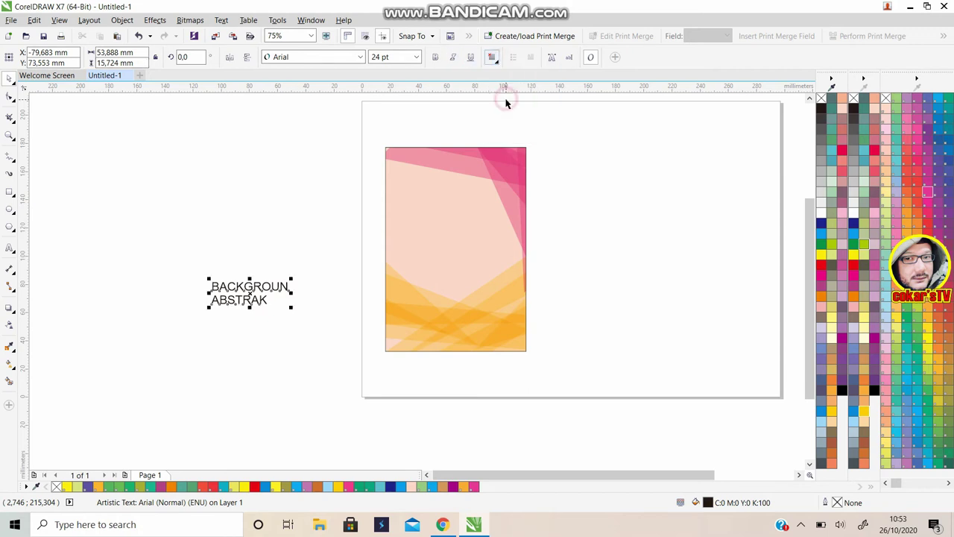
pyautogui.click(313, 57)
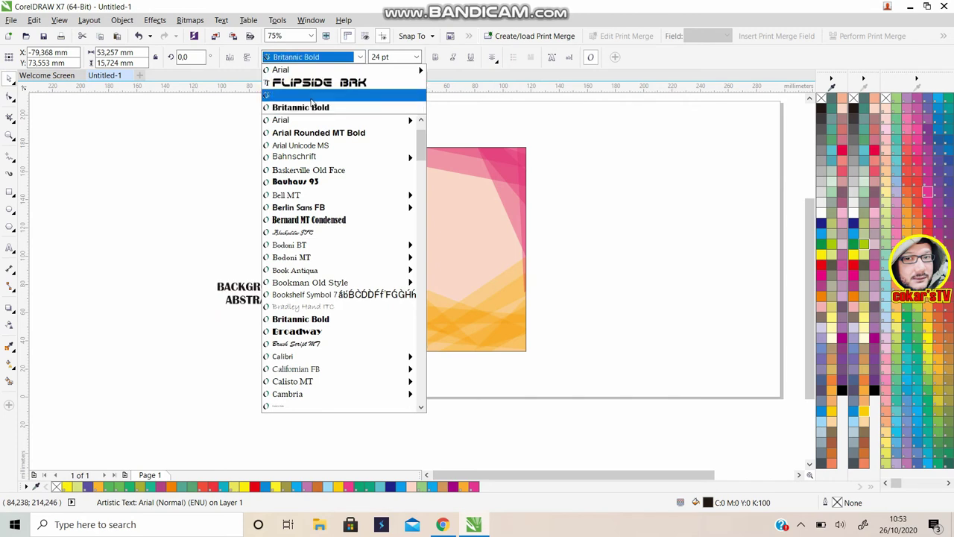
pyautogui.click(312, 99)
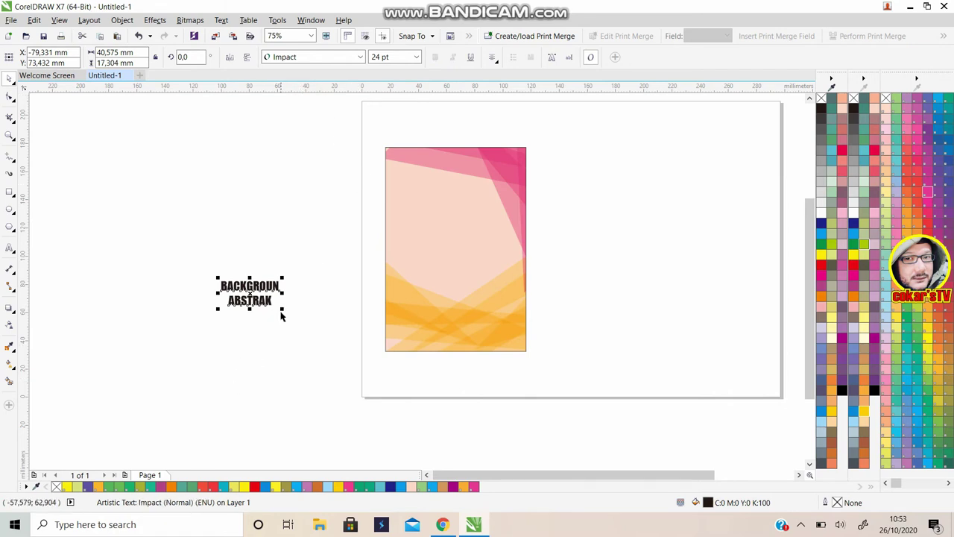
# - Scale the text up to about 36.4 pt and fill it with black of C:100 M:100 Y:100 K:100
pyautogui.moveTo(281, 310); pyautogui.dragTo(321, 337)
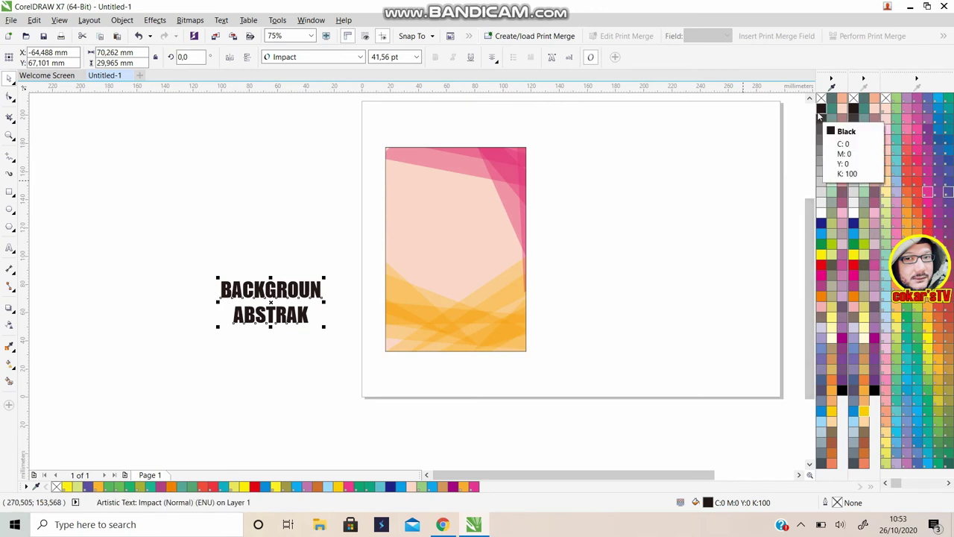
pyautogui.click(842, 391)
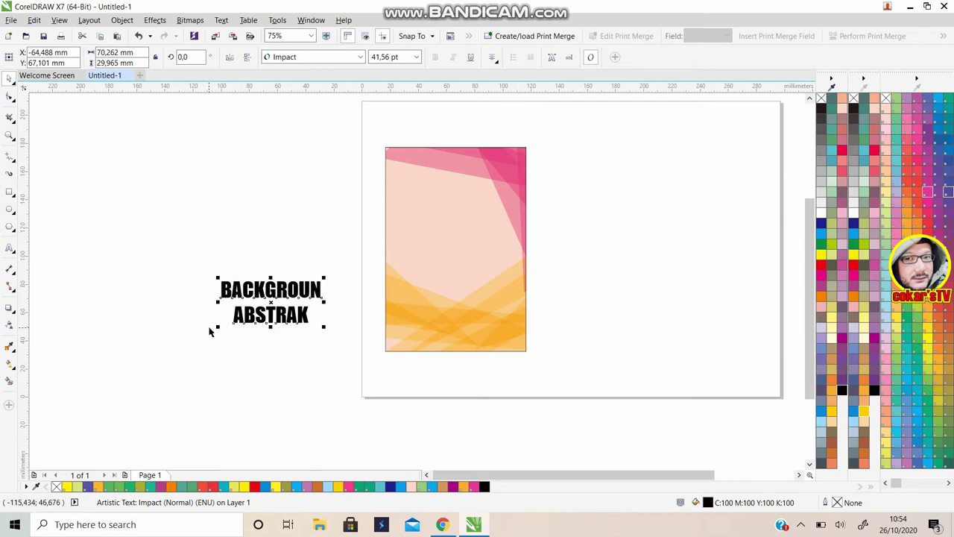
pyautogui.moveTo(218, 326); pyautogui.dragTo(219, 323)
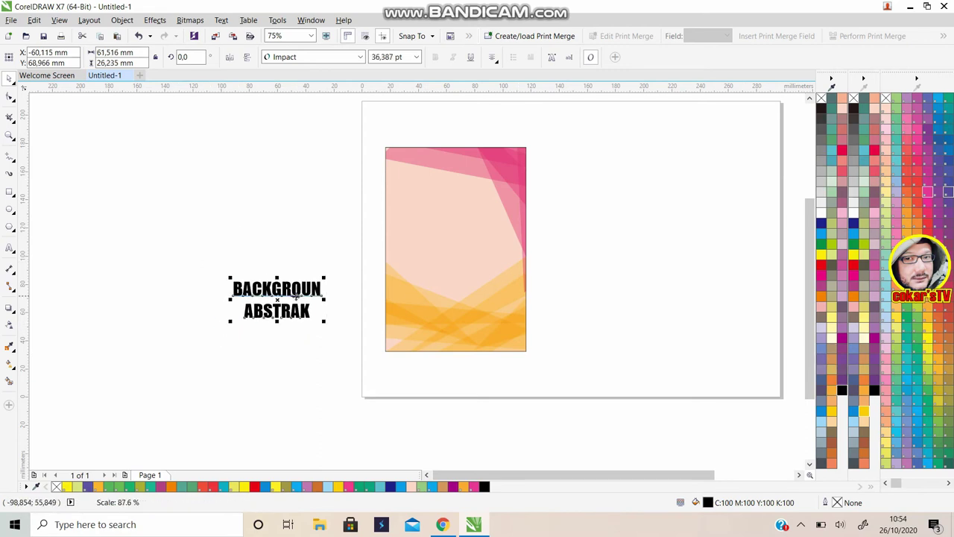
# - Move the text onto the rectangle's peach area, between the pink and orange triangle groups, and deselect it
pyautogui.click(276, 303)
pyautogui.moveTo(389, 255); pyautogui.dragTo(452, 232)
pyautogui.click(675, 252)
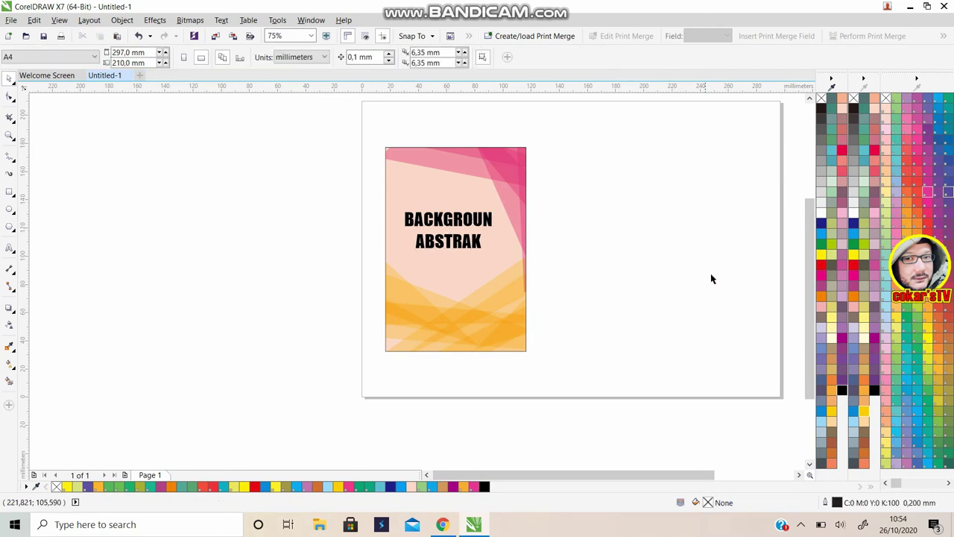
# - Draw a rectangle about 101 by 146 mm on the page's empty area beside the finished background and fill it with 40% black
pyautogui.click(800, 475)
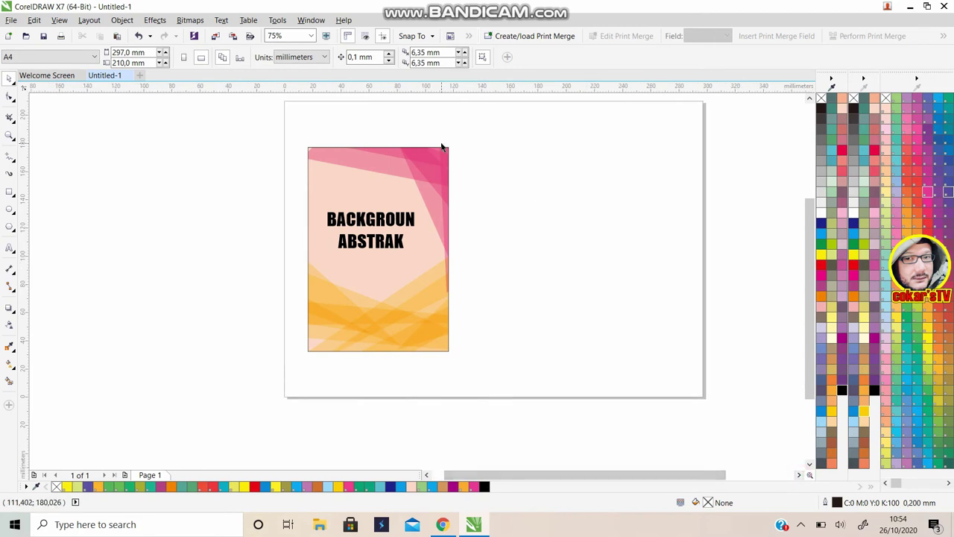
pyautogui.click(800, 476)
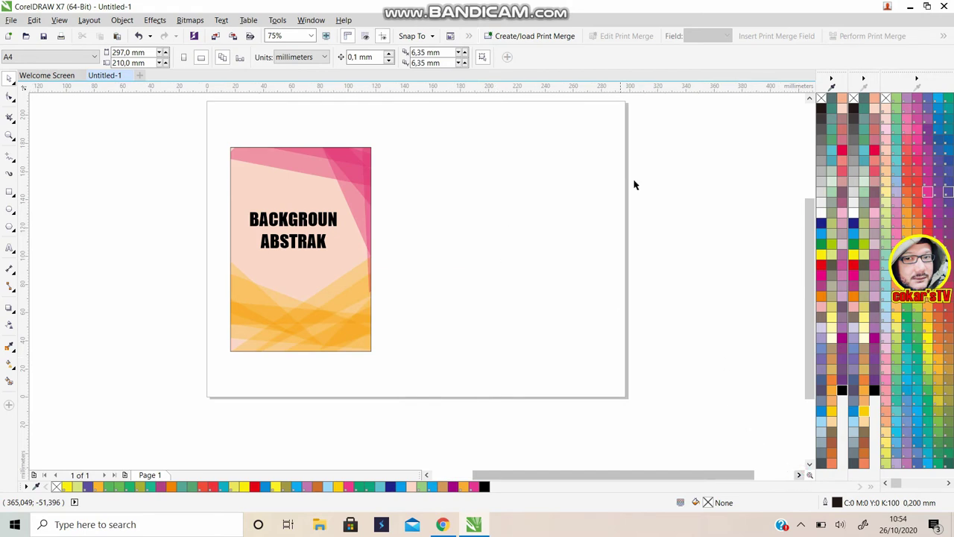
pyautogui.scroll(1, 810, 221)
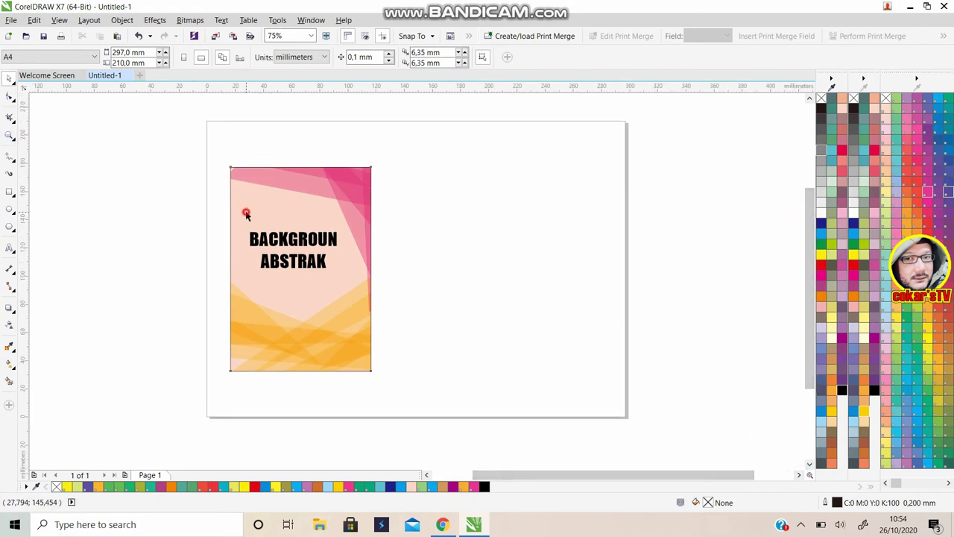
pyautogui.click(247, 212)
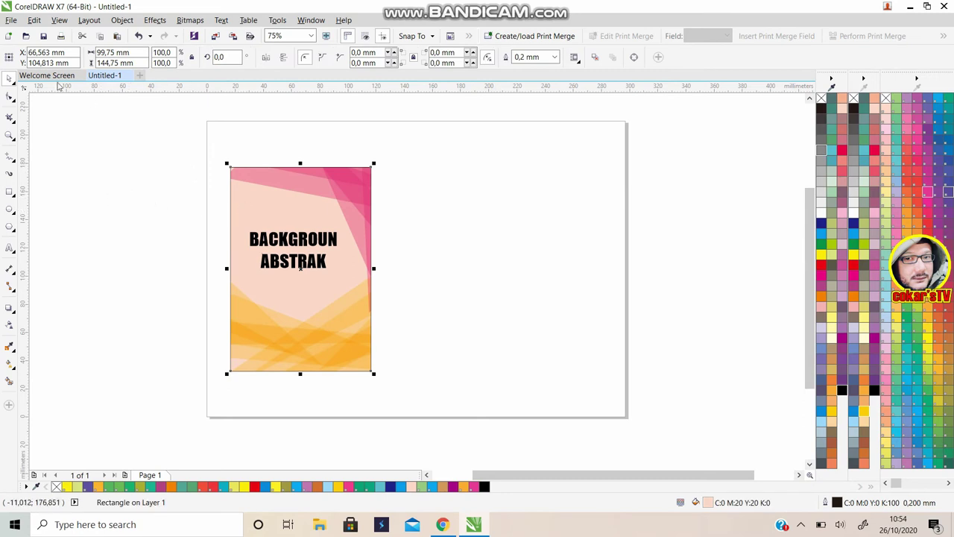
pyautogui.click(102, 175)
pyautogui.click(10, 191)
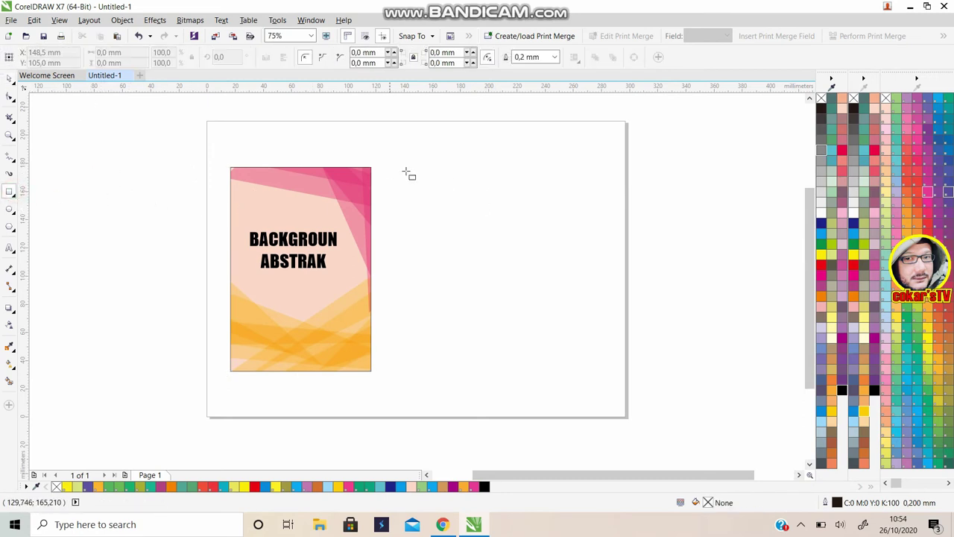
pyautogui.moveTo(434, 165); pyautogui.dragTo(579, 370)
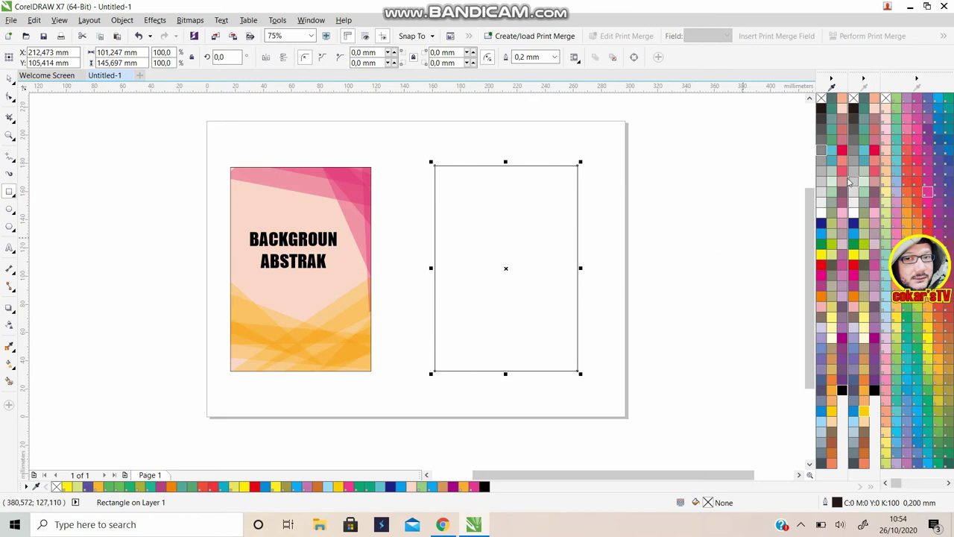
pyautogui.click(821, 173)
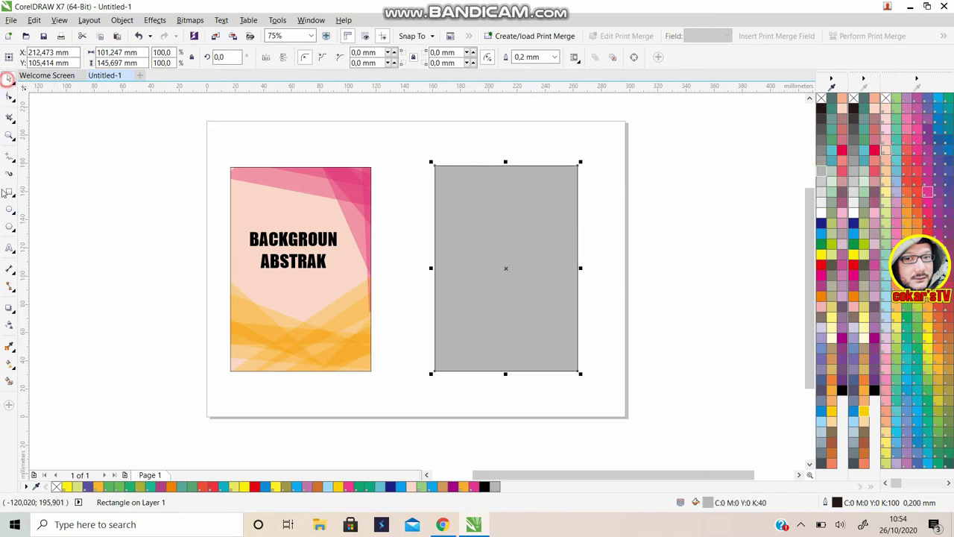
# - Draw overlapping circles and ellipses of varied sizes across the grey rectangle's lower edge and corners, extending beyond its outline
pyautogui.click(9, 211)
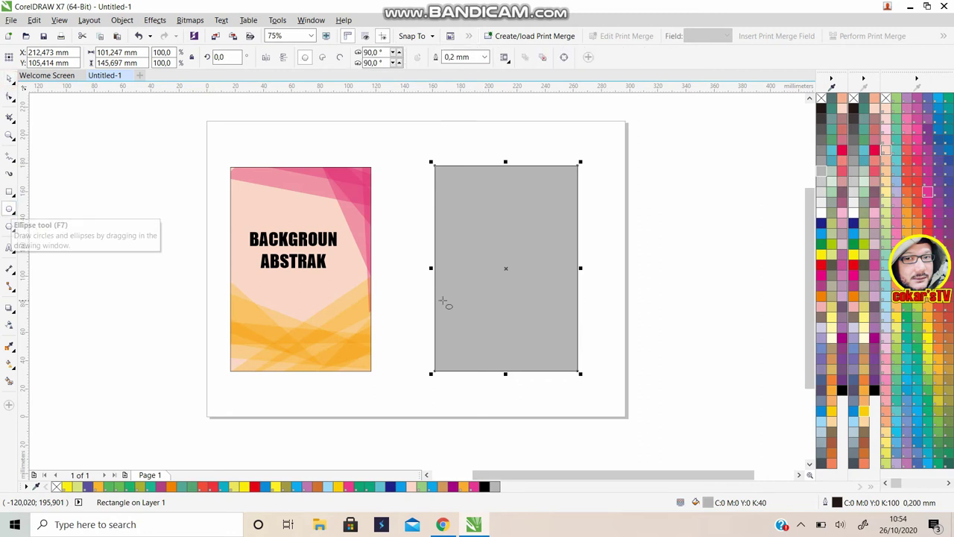
pyautogui.moveTo(409, 312); pyautogui.dragTo(495, 398)
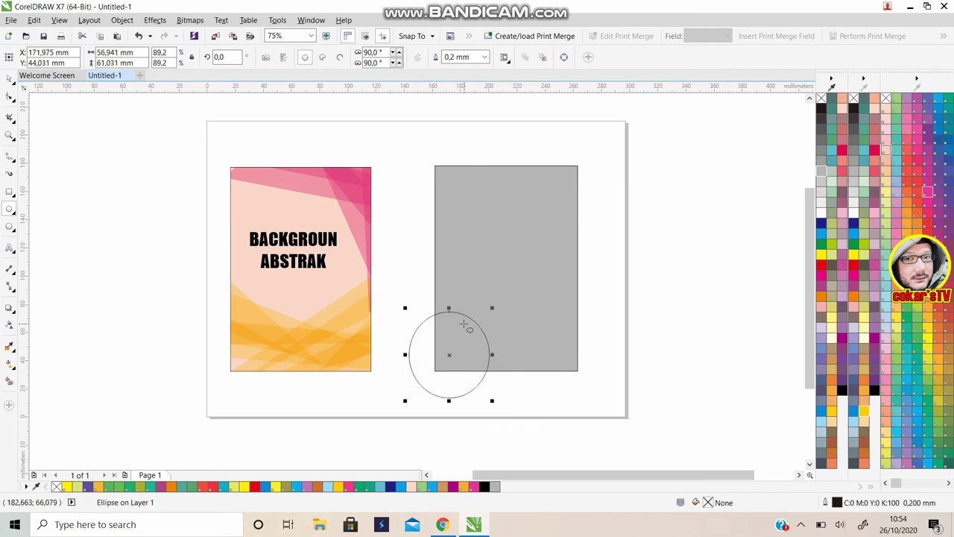
pyautogui.moveTo(462, 323); pyautogui.dragTo(463, 323)
pyautogui.moveTo(498, 358); pyautogui.dragTo(539, 401)
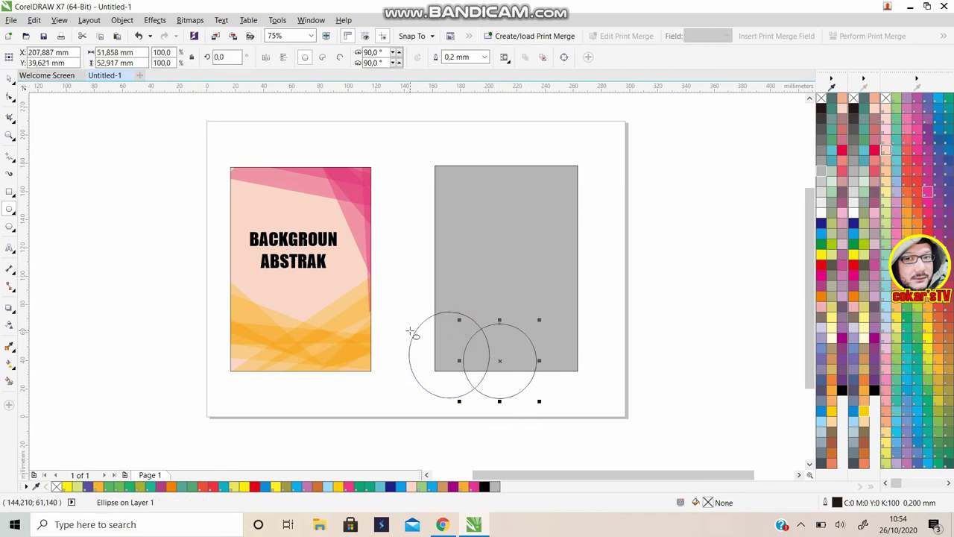
pyautogui.moveTo(413, 317); pyautogui.dragTo(463, 390)
pyautogui.moveTo(399, 340); pyautogui.dragTo(470, 401)
pyautogui.moveTo(410, 300); pyautogui.dragTo(534, 423)
pyautogui.moveTo(555, 345); pyautogui.dragTo(599, 395)
pyautogui.moveTo(551, 367); pyautogui.dragTo(597, 418)
pyautogui.moveTo(575, 348); pyautogui.dragTo(512, 420)
pyautogui.moveTo(494, 351); pyautogui.dragTo(490, 393)
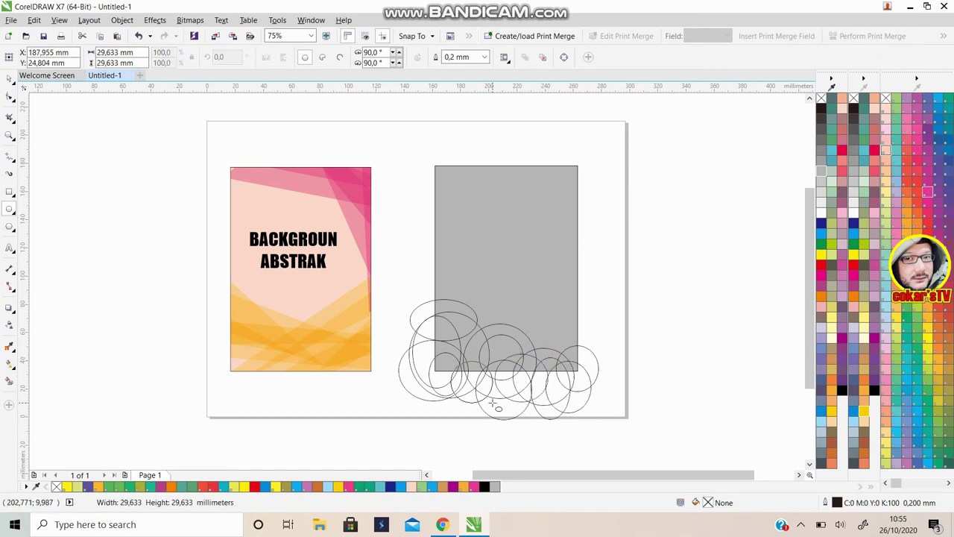
pyautogui.moveTo(478, 335); pyautogui.dragTo(455, 365)
# - Select all the drawn circles and ellipses and group them
pyautogui.press('space')
pyautogui.moveTo(388, 287); pyautogui.dragTo(679, 435)
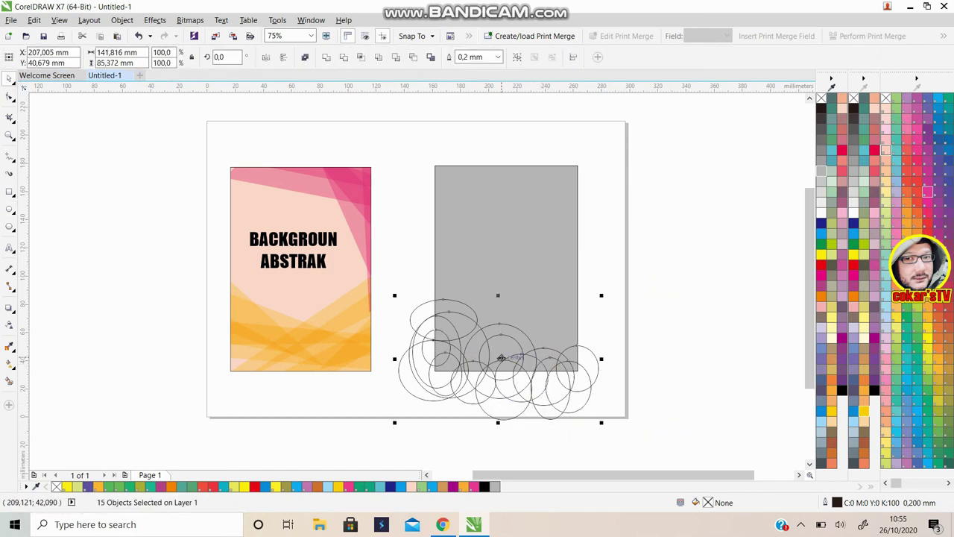
pyautogui.hotkey('ctrl', 'g')
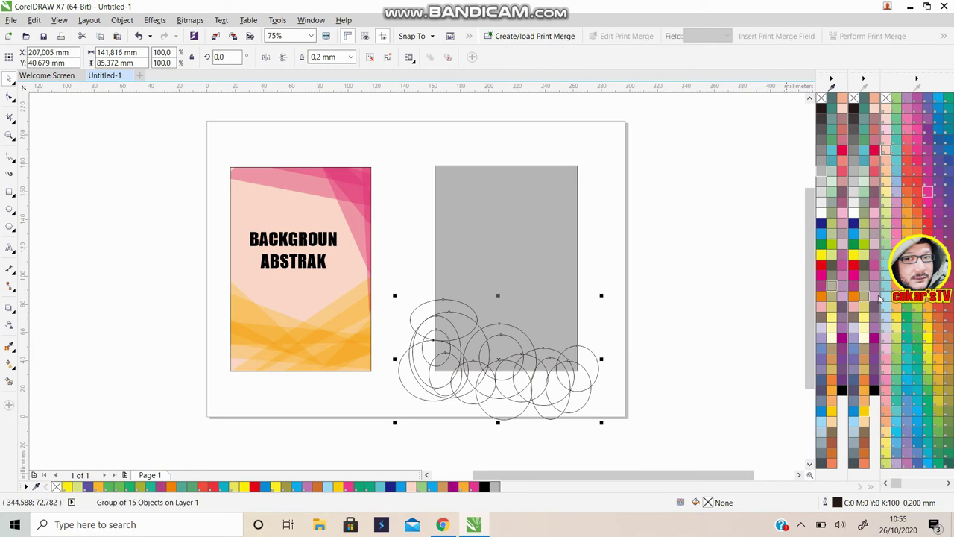
# - Intersect the circle group with the grey rectangle and delete the original group that extends outside it
pyautogui.click(710, 287)
pyautogui.moveTo(395, 123); pyautogui.dragTo(720, 435)
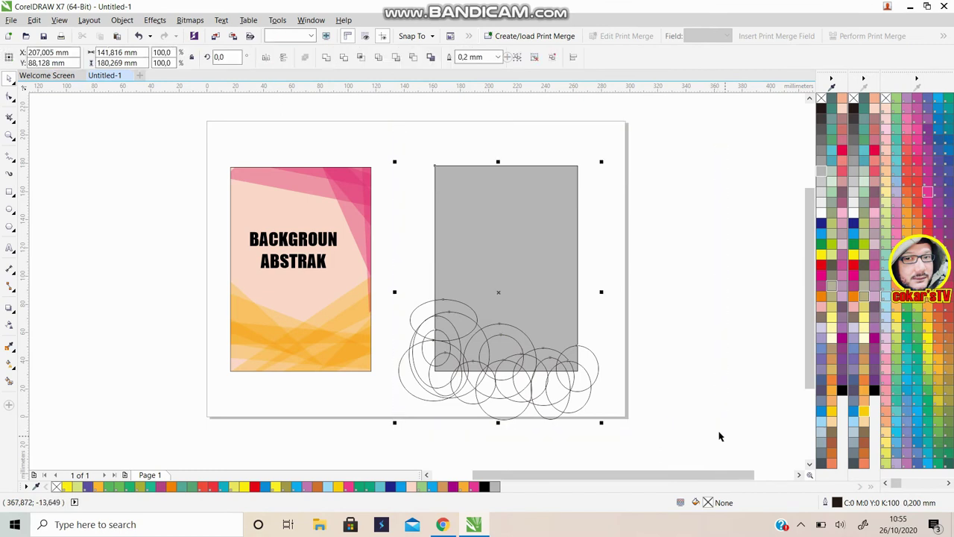
pyautogui.click(362, 58)
pyautogui.click(707, 257)
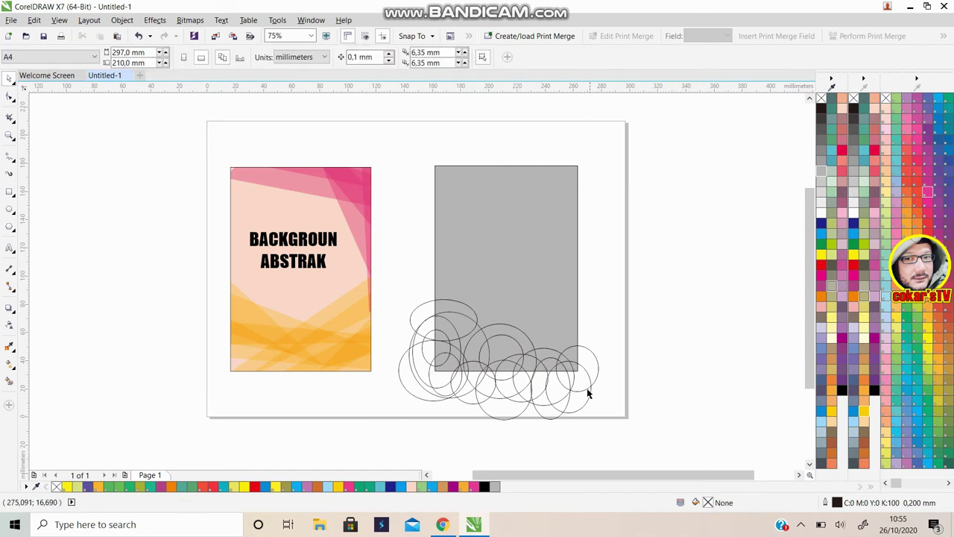
pyautogui.click(588, 394)
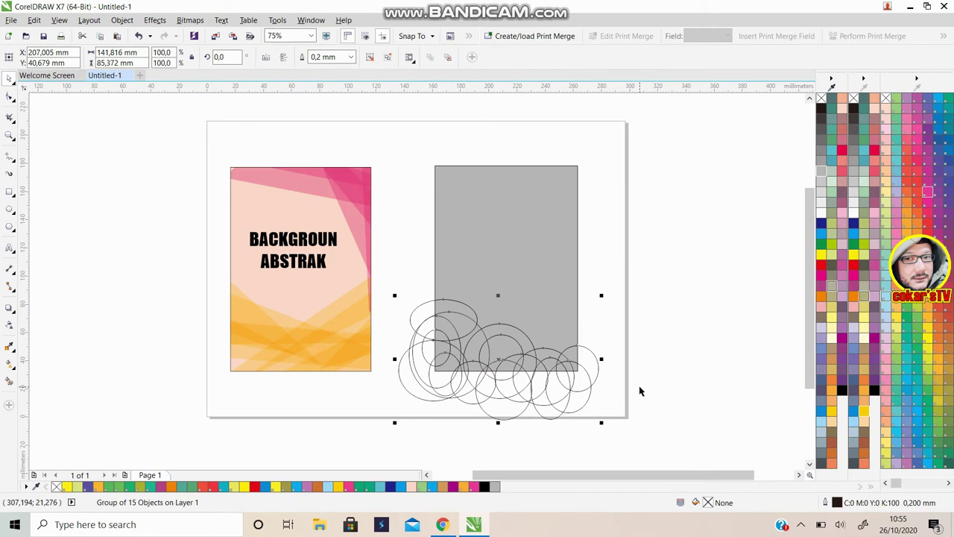
pyautogui.press('Delete')
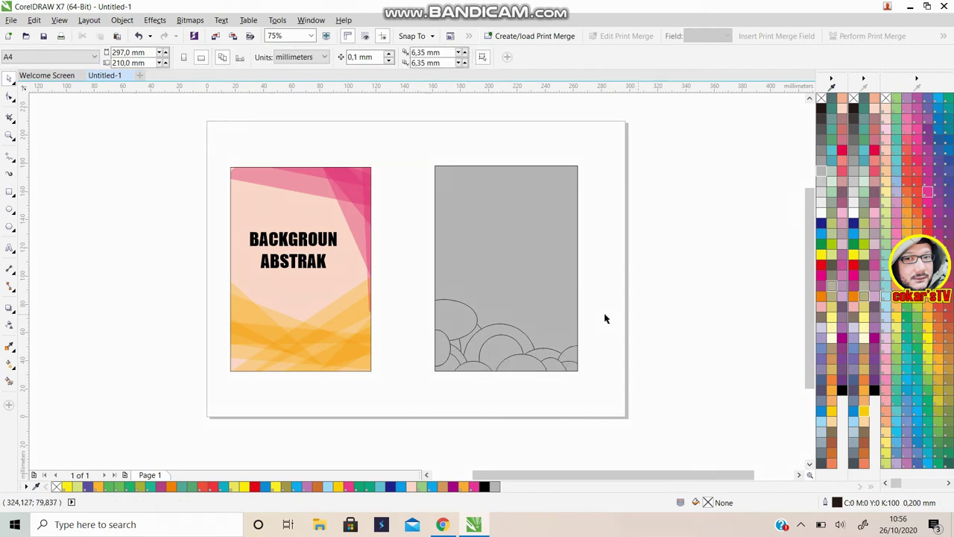
# - Fill the clipped circle group with yellow C:0 M:0 Y:100 K:0 and apply uniform transparency
pyautogui.click(472, 332)
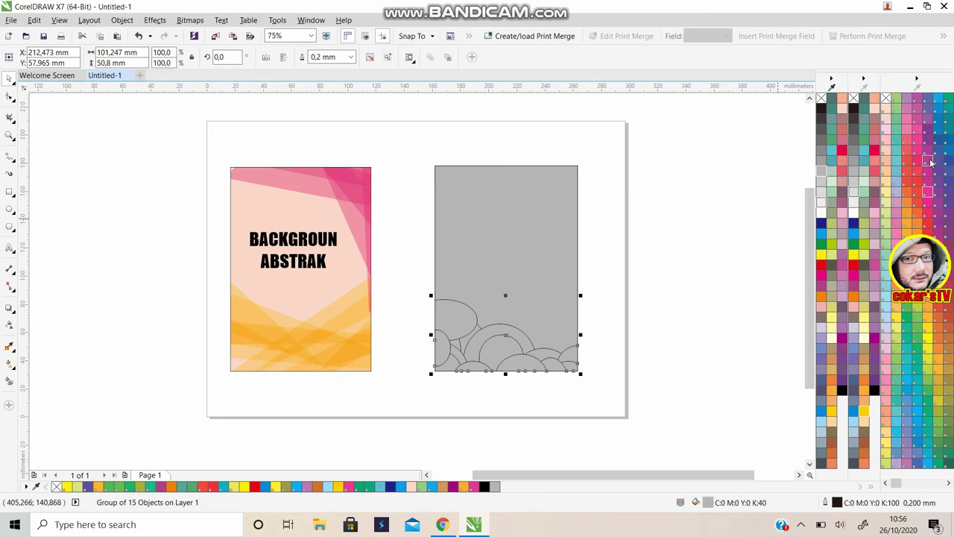
pyautogui.click(821, 257)
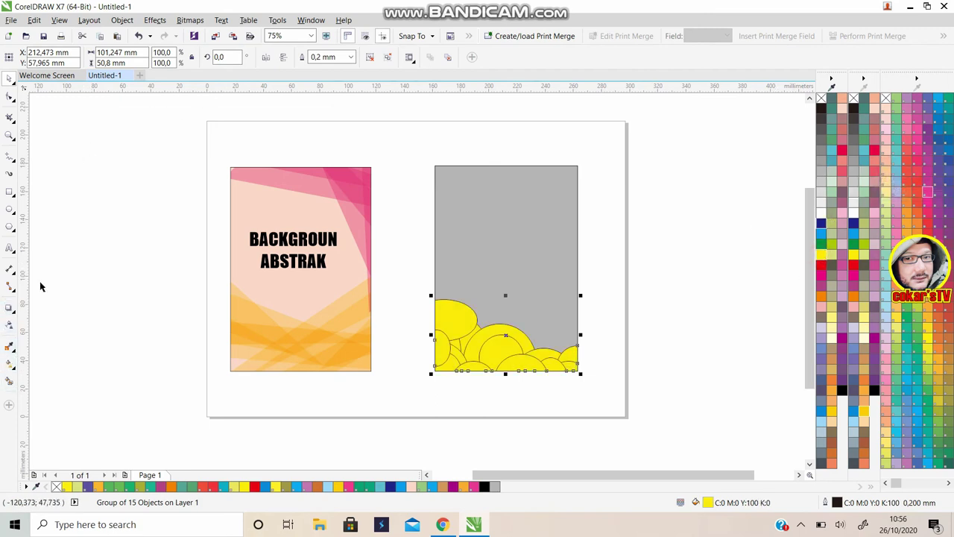
pyautogui.click(9, 327)
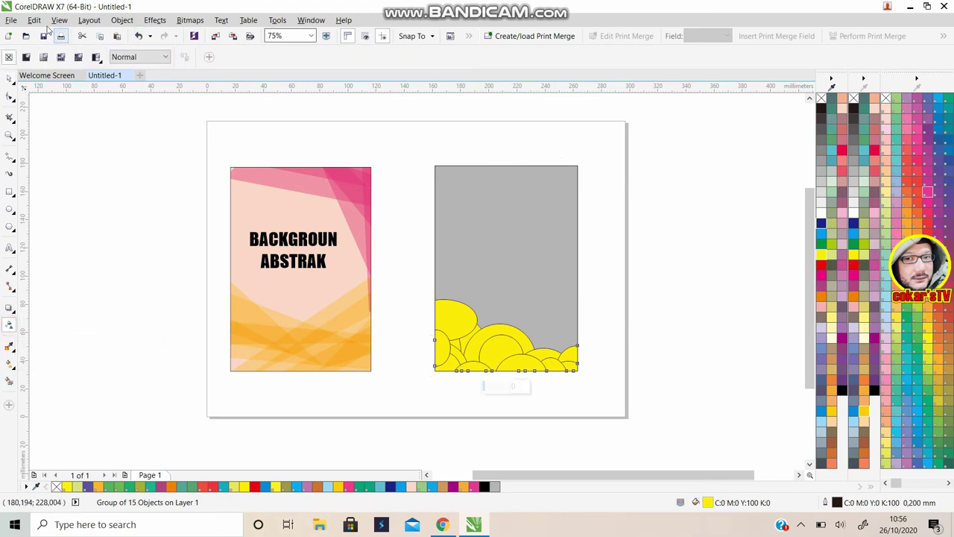
pyautogui.click(25, 57)
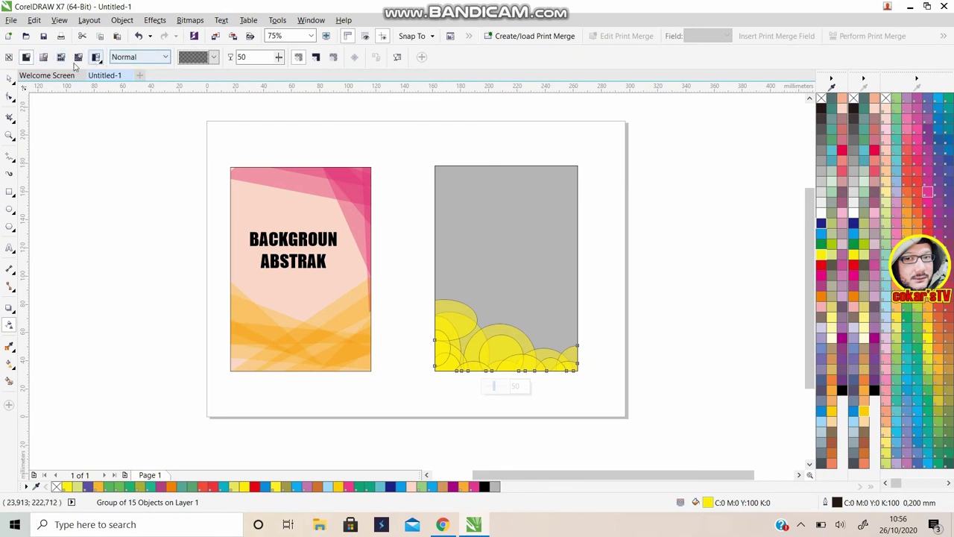
# - Set the circle group's transparency merge mode to Multiply and its transparency to 60
pyautogui.click(166, 60)
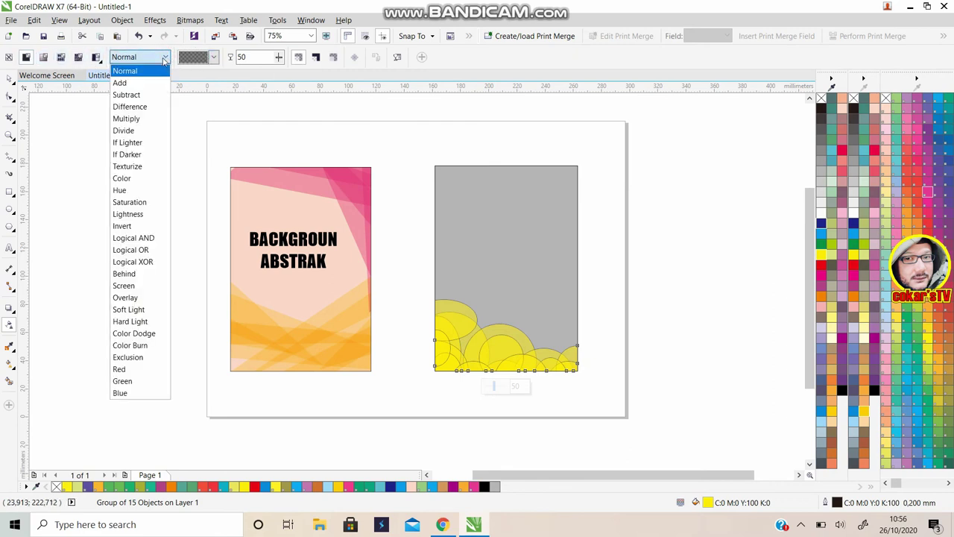
pyautogui.click(127, 120)
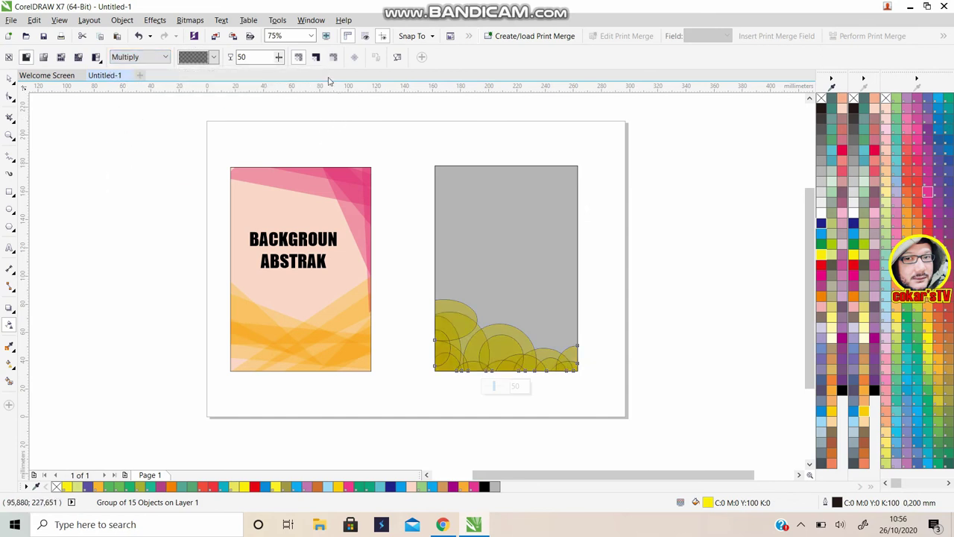
pyautogui.doubleClick(256, 55)
pyautogui.write('60')
pyautogui.press('Return')
# - Remove the outlines from the yellow circle group and deselect it
pyautogui.click(13, 84)
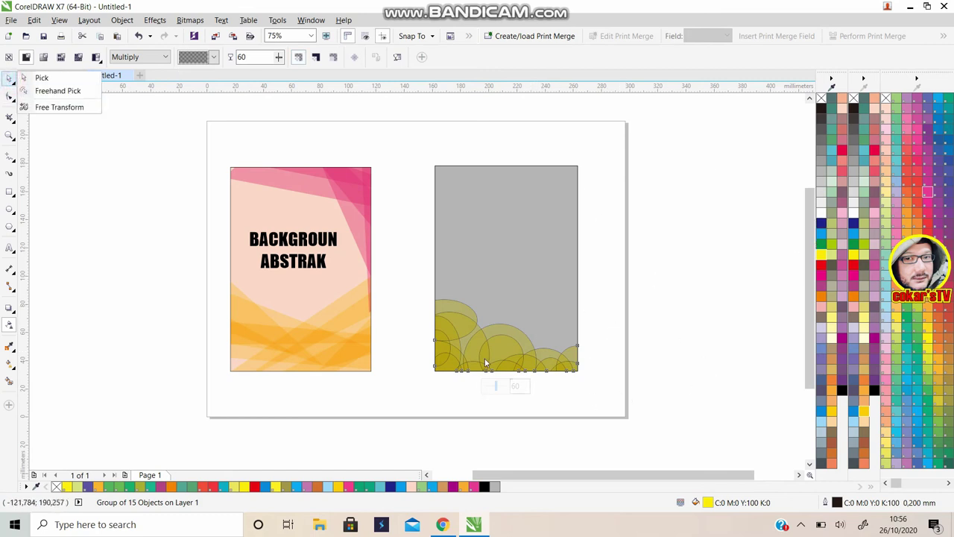
pyautogui.scroll(4, 467, 335)
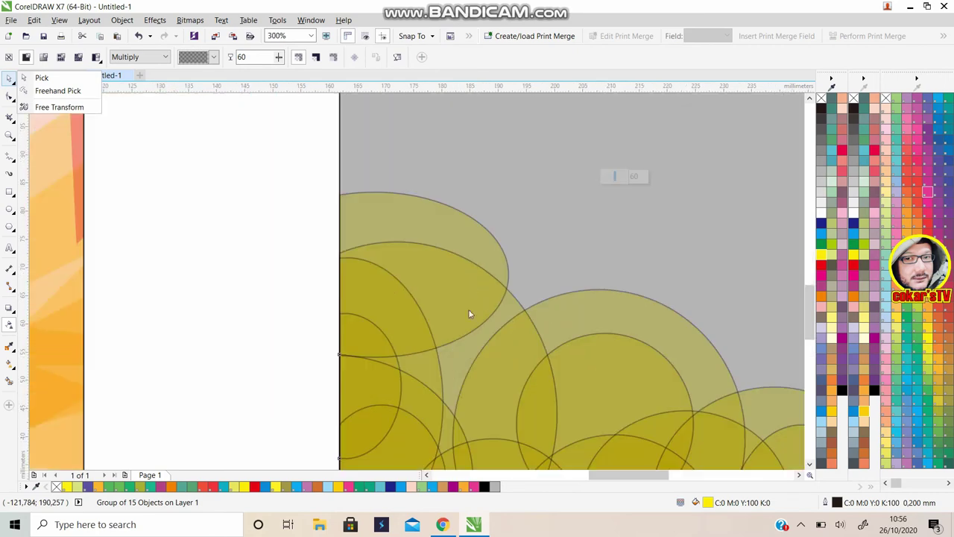
pyautogui.scroll(-4, 468, 271)
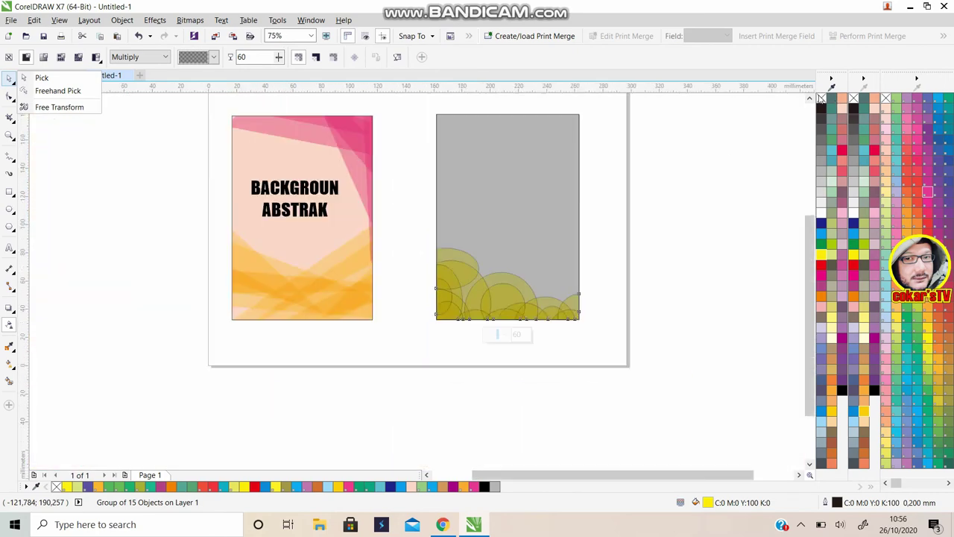
pyautogui.rightClick(820, 97)
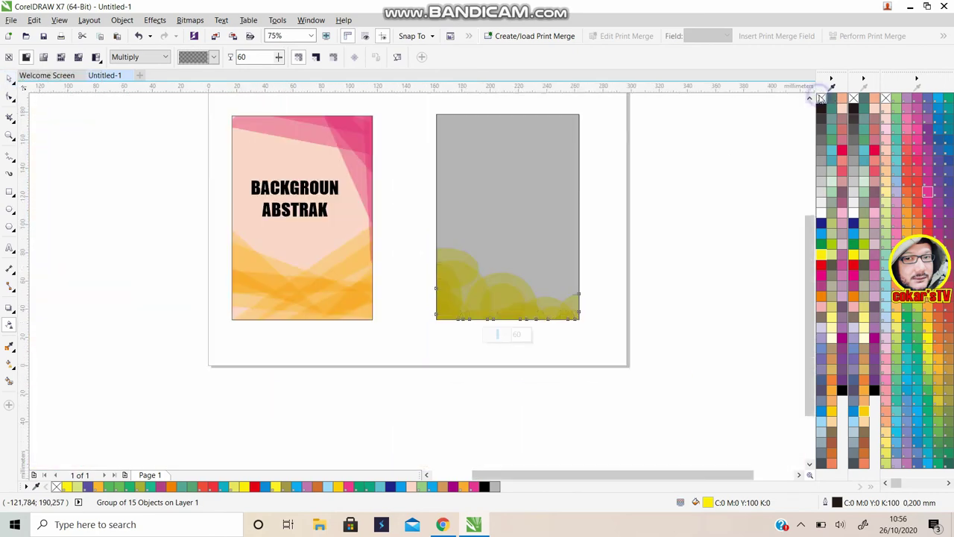
pyautogui.click(9, 79)
pyautogui.click(707, 294)
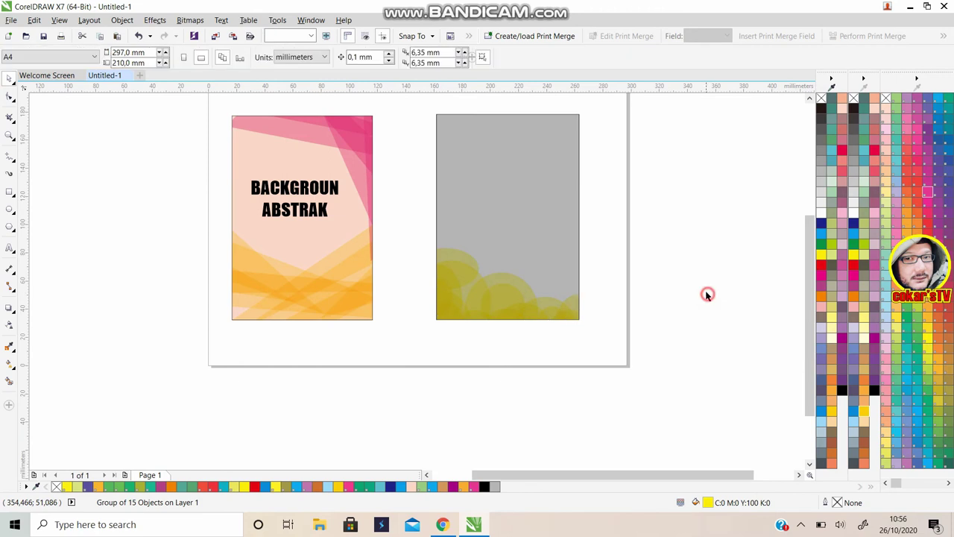
# - Recolor the clipped circle group with green C:100 M:0 Y:100 K:0
pyautogui.click(471, 272)
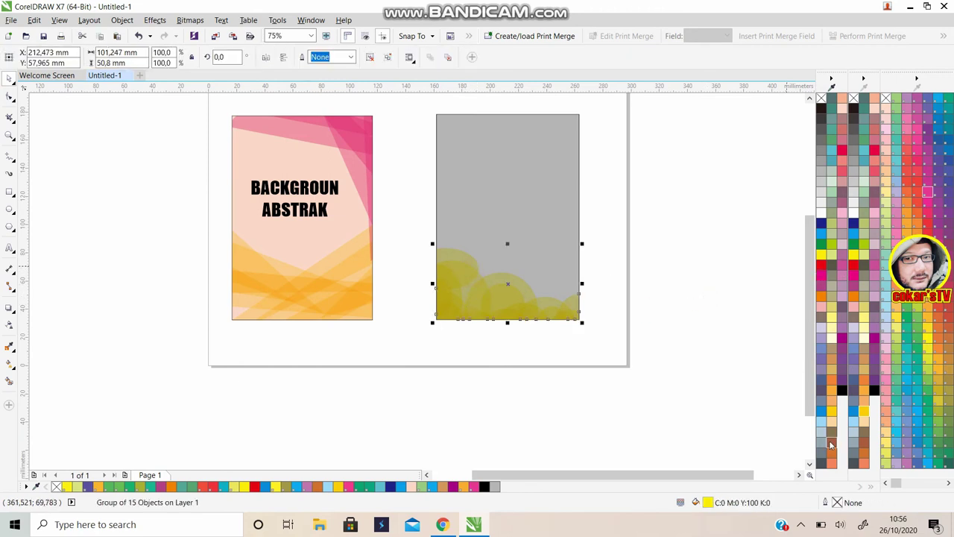
pyautogui.moveTo(815, 389); pyautogui.dragTo(805, 375)
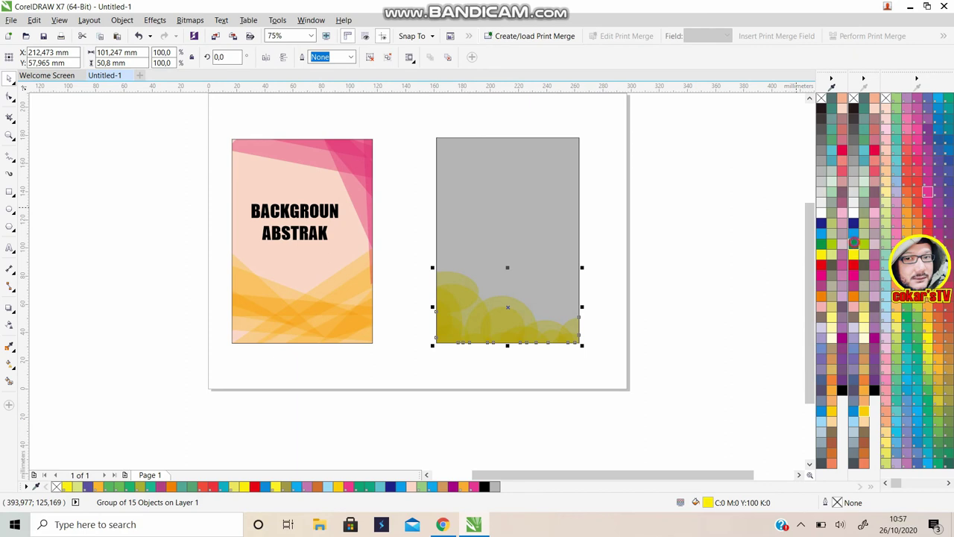
pyautogui.click(854, 242)
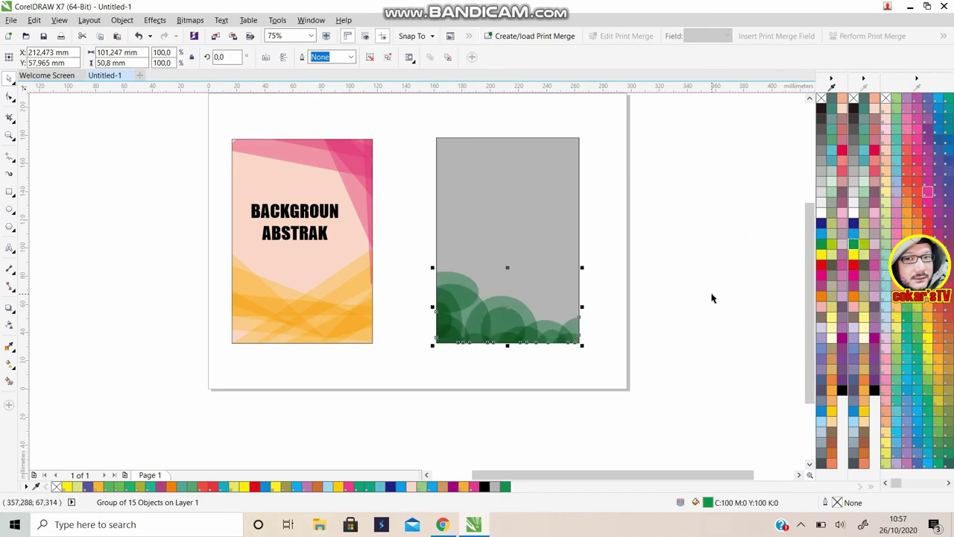
# - Set the green circle group's uniform transparency to 55
pyautogui.click(9, 324)
pyautogui.doubleClick(248, 57)
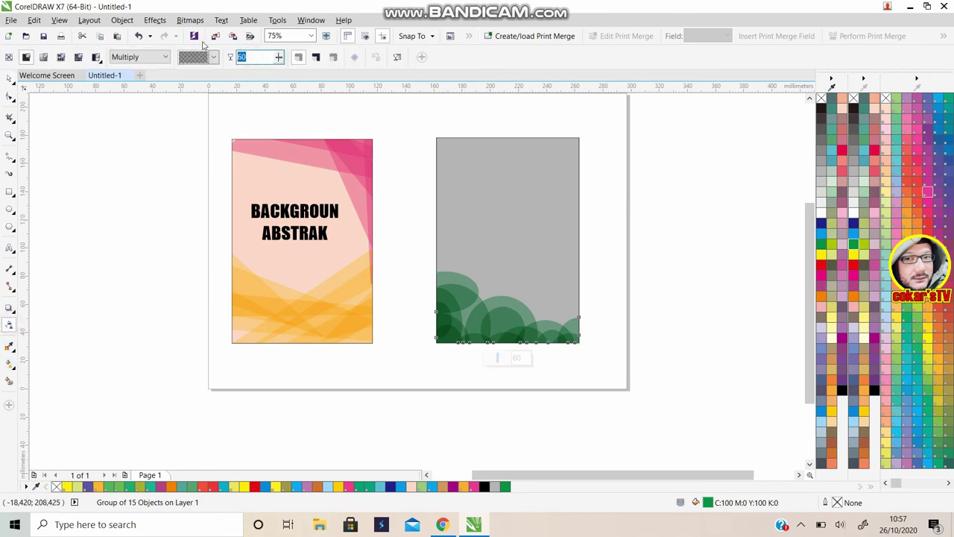
pyautogui.write('55')
pyautogui.press('Return')
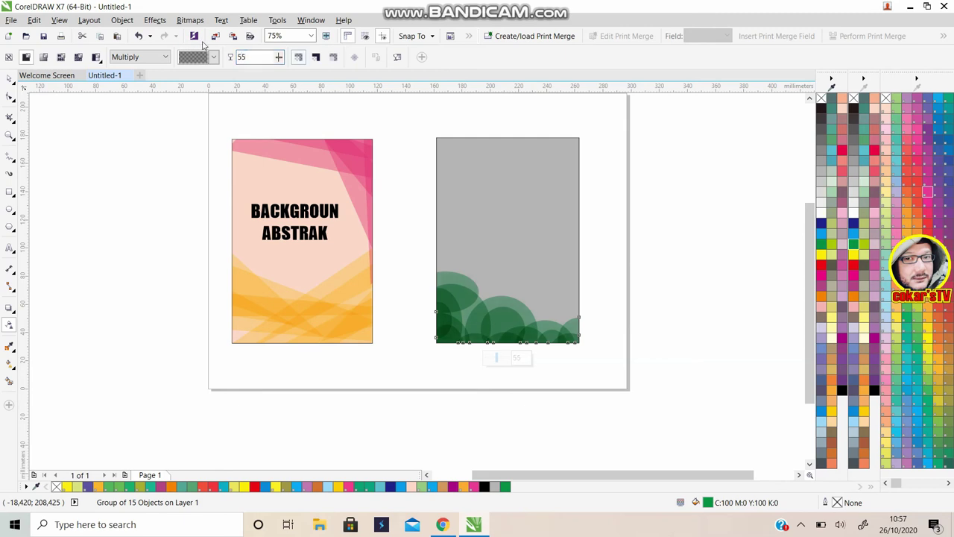
# - Raise the green circle group's uniform transparency to 70
pyautogui.doubleClick(249, 56)
pyautogui.write('70')
pyautogui.press('Return')
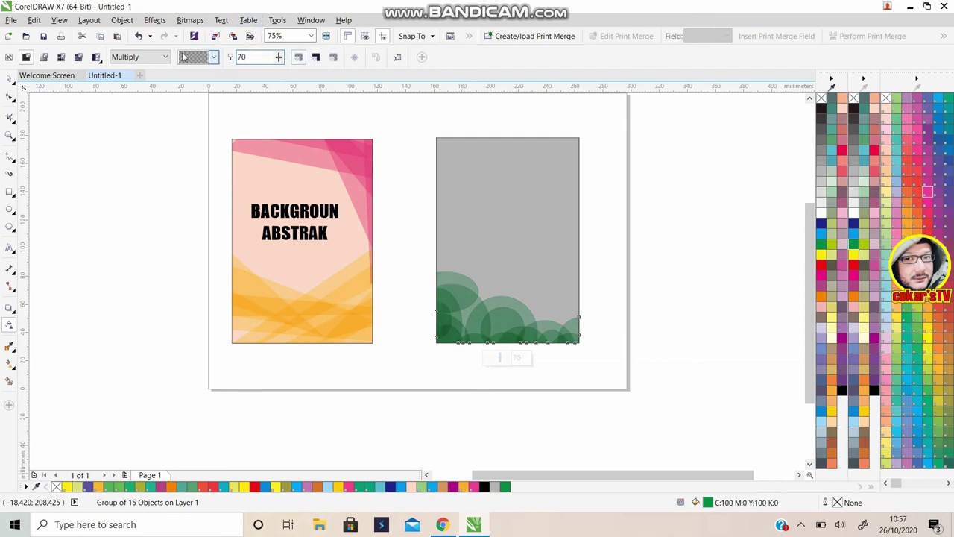
pyautogui.click(693, 294)
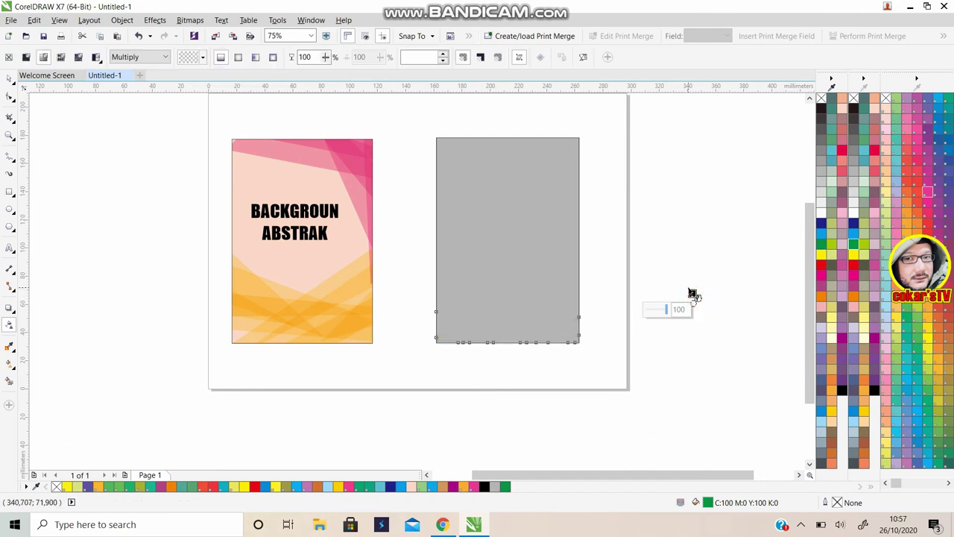
# - Undo the last transparency change on the green circle group
pyautogui.hotkey('ctrl', 'z')
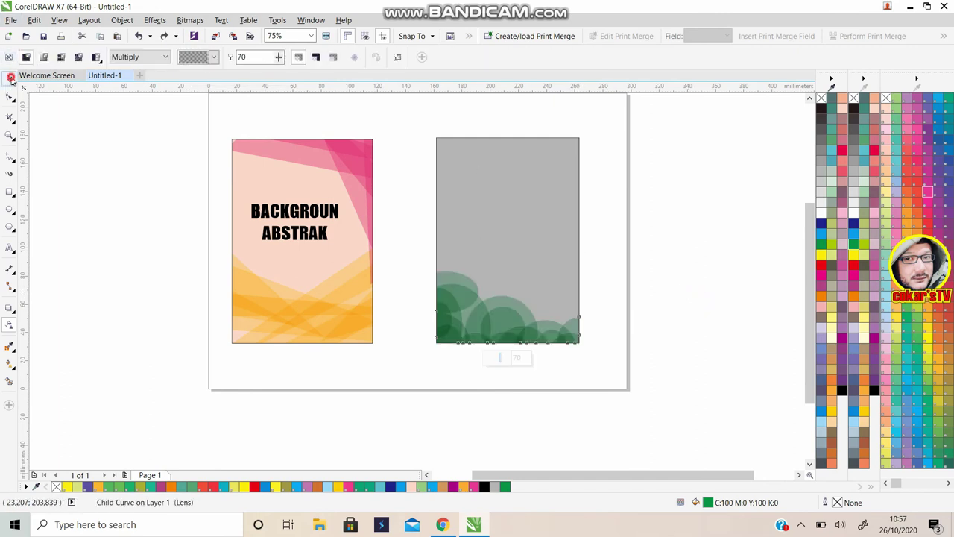
pyautogui.click(10, 77)
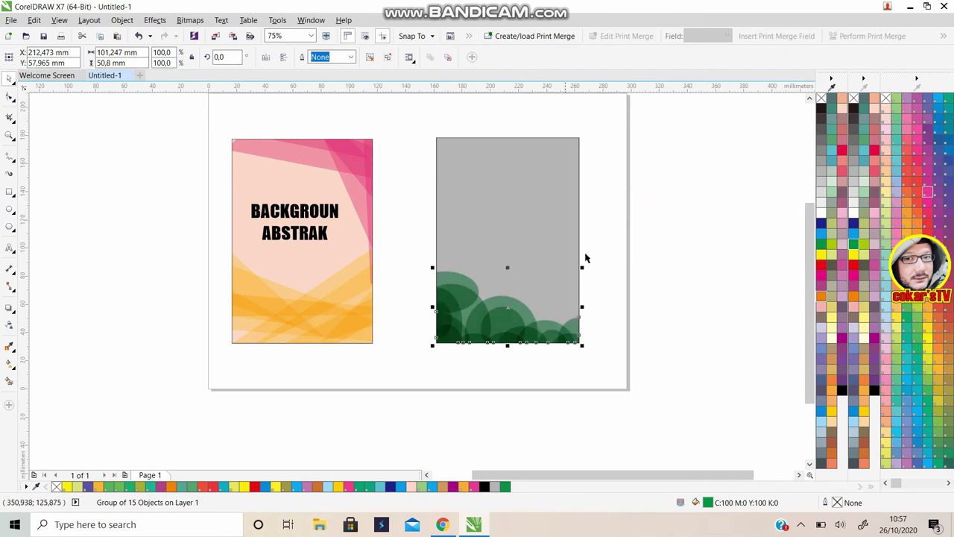
# - Place a copy of the green circle group, flipped horizontally and vertically, along the grey rectangle's top edge and fill it with blue 100% DIC 179p
pyautogui.click(266, 58)
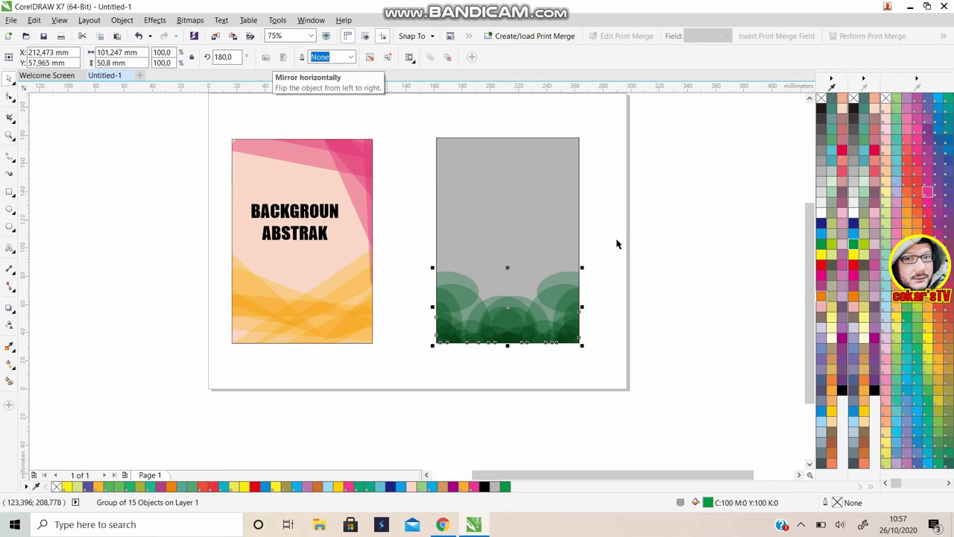
pyautogui.click(284, 57)
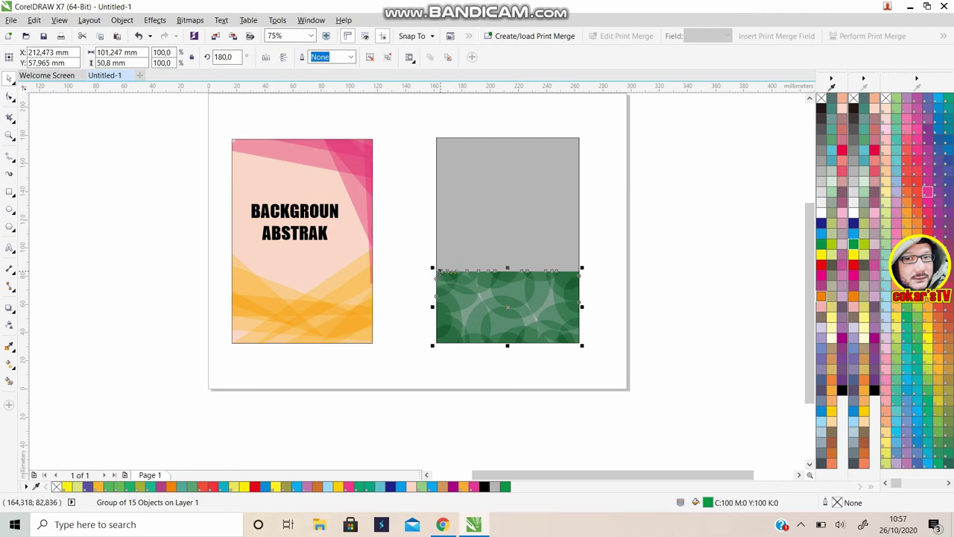
pyautogui.moveTo(435, 270); pyautogui.dragTo(438, 138)
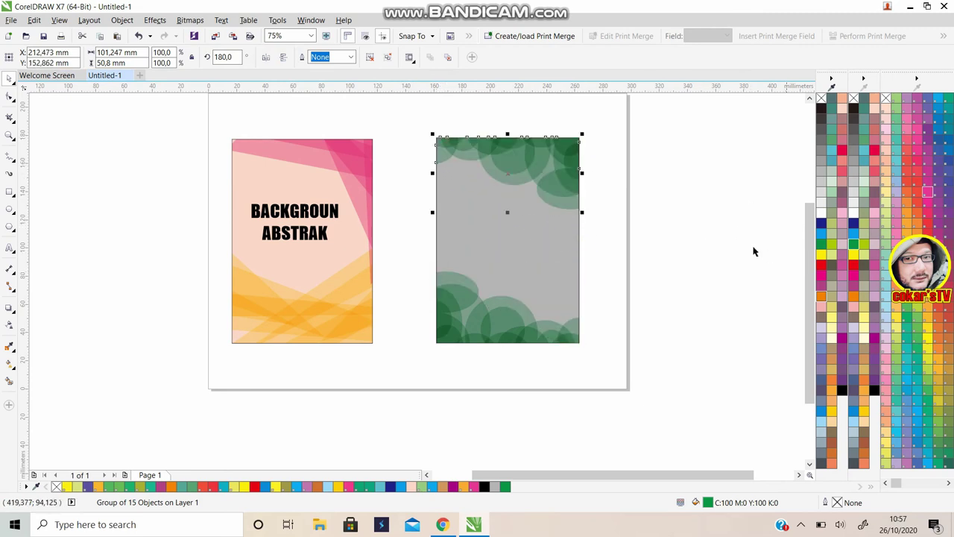
pyautogui.click(927, 207)
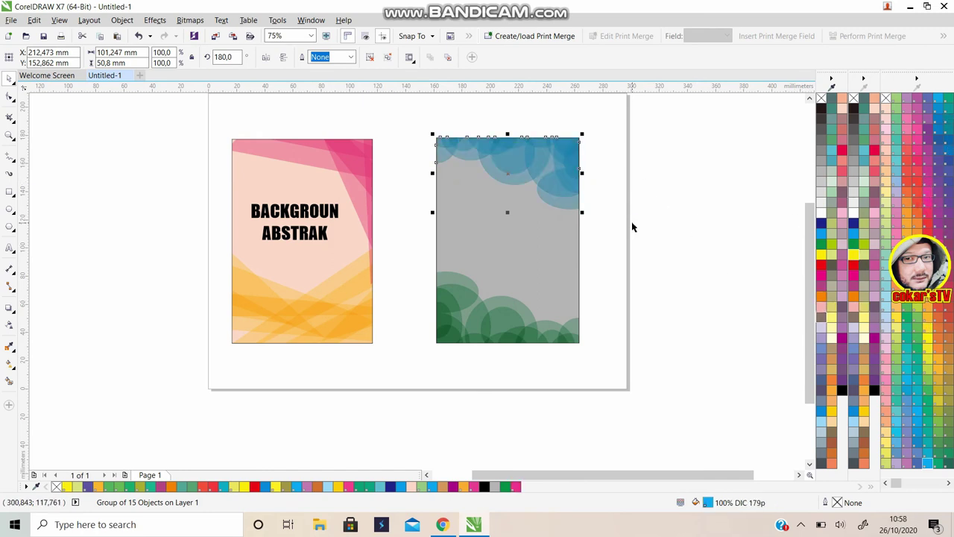
pyautogui.click(633, 226)
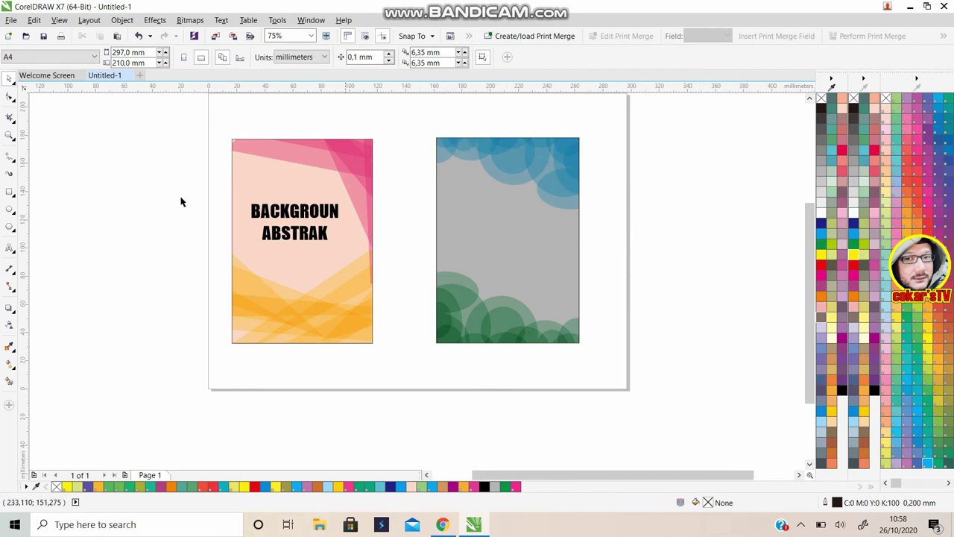
# - Copy the title "BACKGROUN ABSTRAK" from the peach design to the middle of the grey rectangle and recolor the copy pale yellow
pyautogui.click(266, 214)
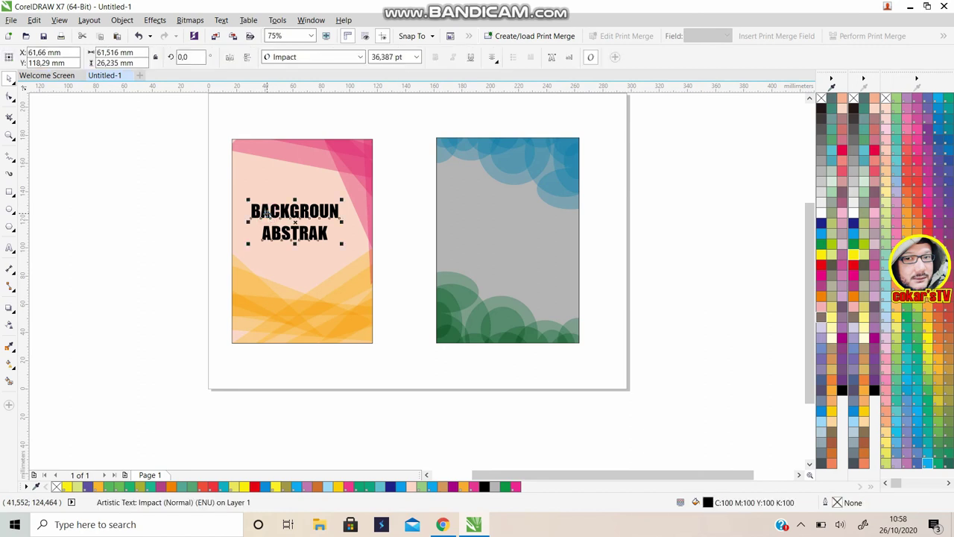
pyautogui.moveTo(267, 214); pyautogui.dragTo(513, 233)
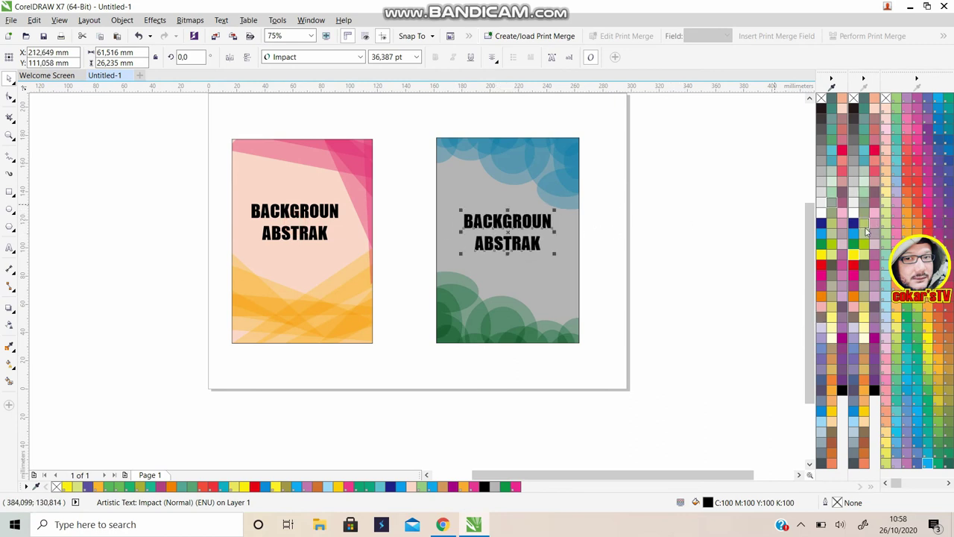
pyautogui.click(821, 153)
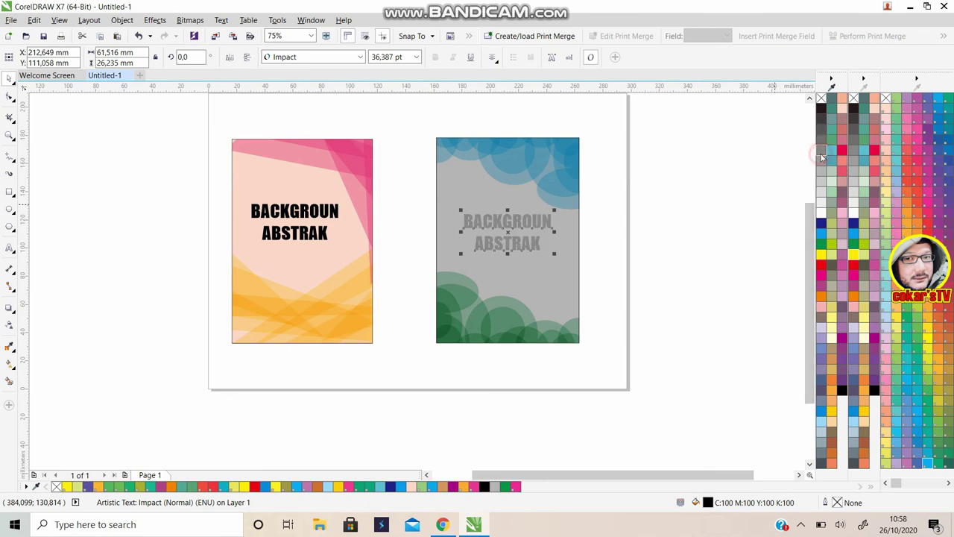
pyautogui.click(863, 307)
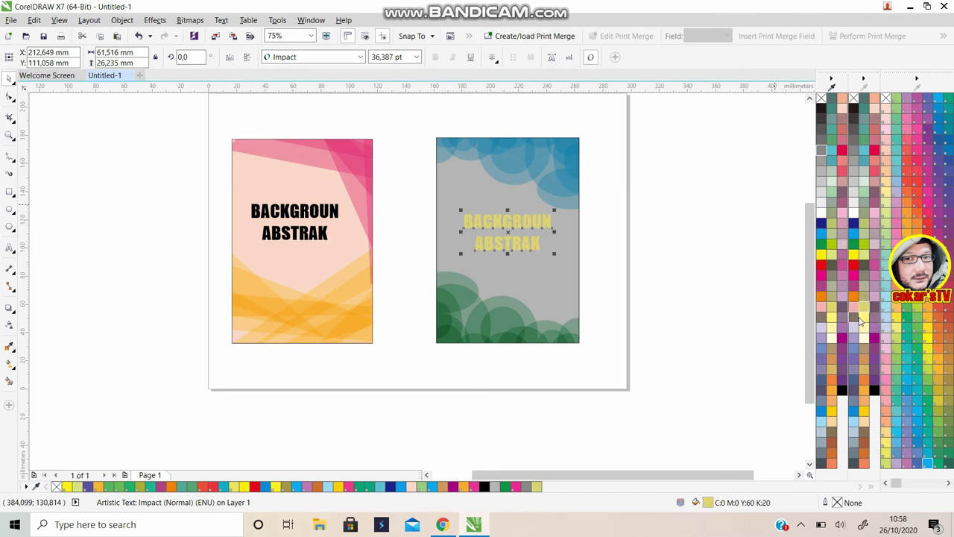
pyautogui.click(668, 223)
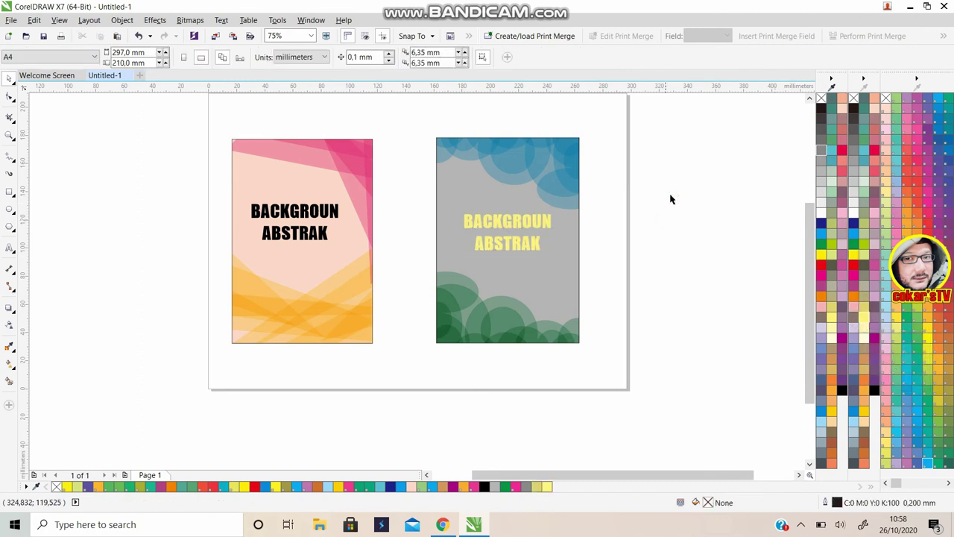
pyautogui.click(810, 99)
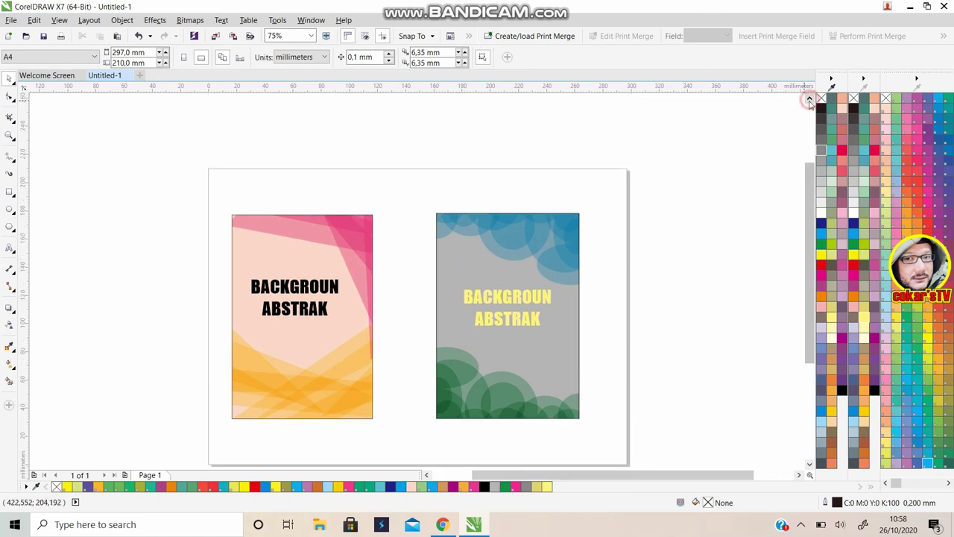
pyautogui.moveTo(187, 181); pyautogui.dragTo(406, 407)
pyautogui.moveTo(404, 406); pyautogui.dragTo(405, 407)
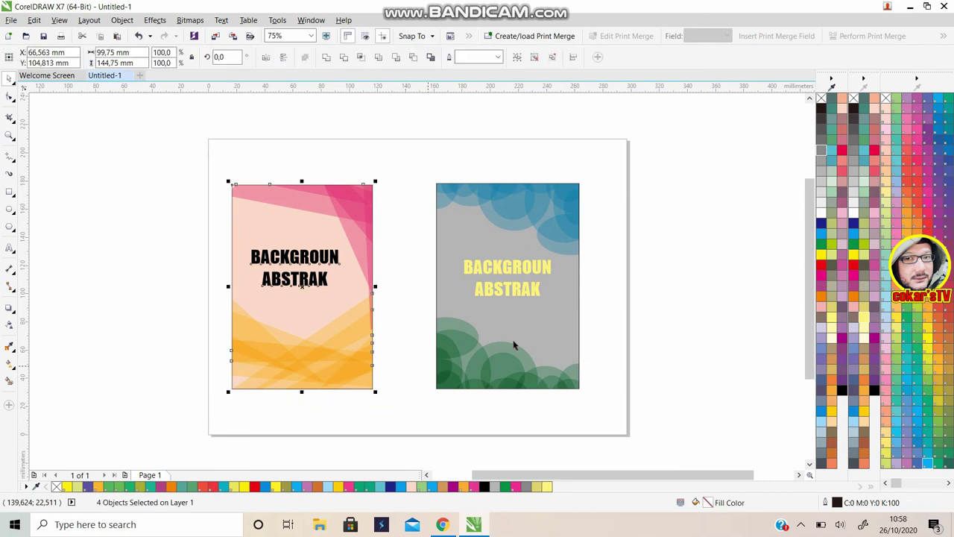
pyautogui.click(650, 281)
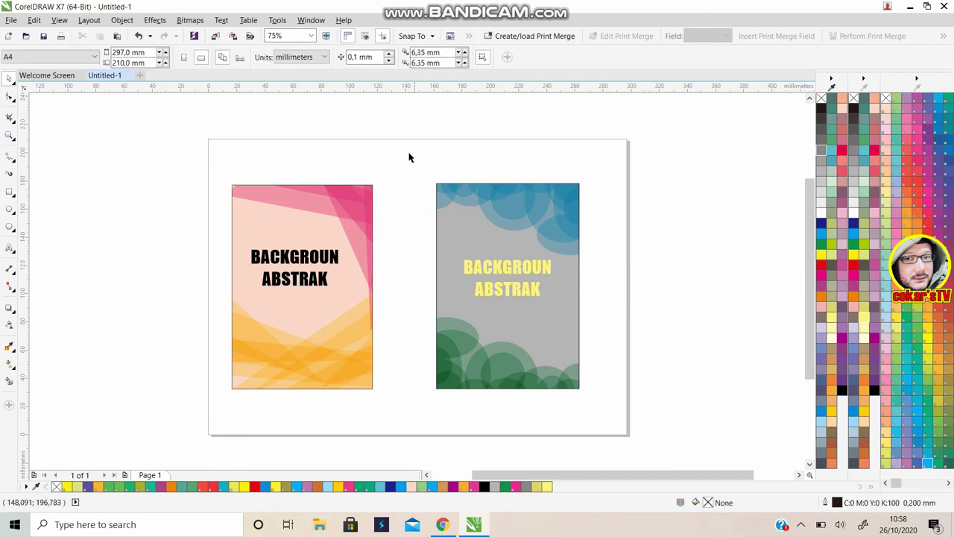
# - Group all four objects of the peach triangle design
pyautogui.moveTo(199, 158); pyautogui.dragTo(398, 434)
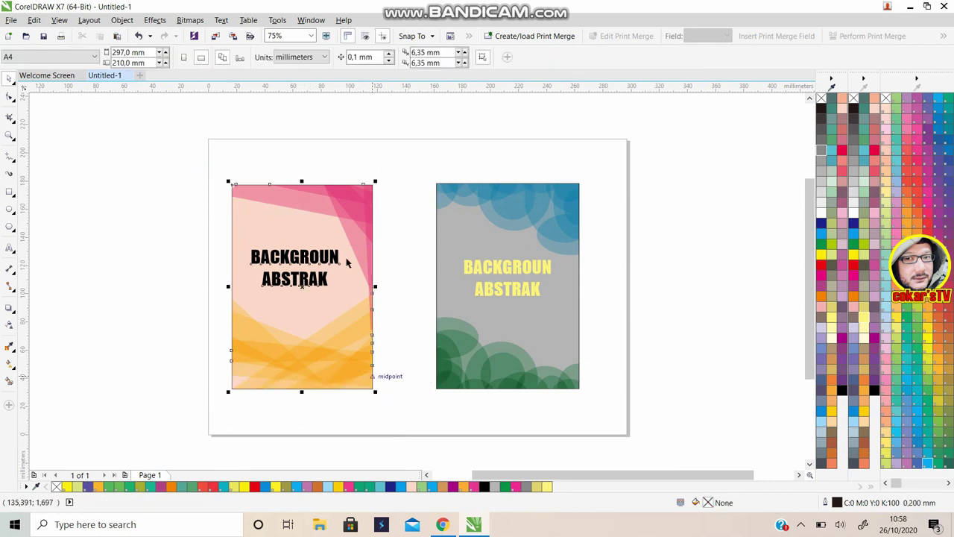
pyautogui.rightClick(333, 204)
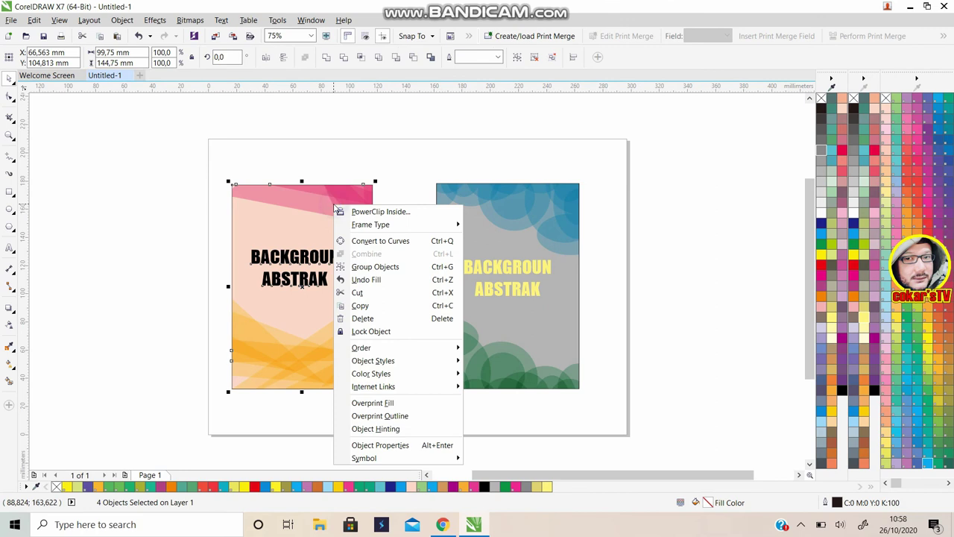
pyautogui.click(375, 266)
# - Group all objects of the grey circle design and move the group closer to the peach design, centred at about X 177 mm
pyautogui.moveTo(404, 142); pyautogui.dragTo(649, 438)
pyautogui.rightClick(510, 212)
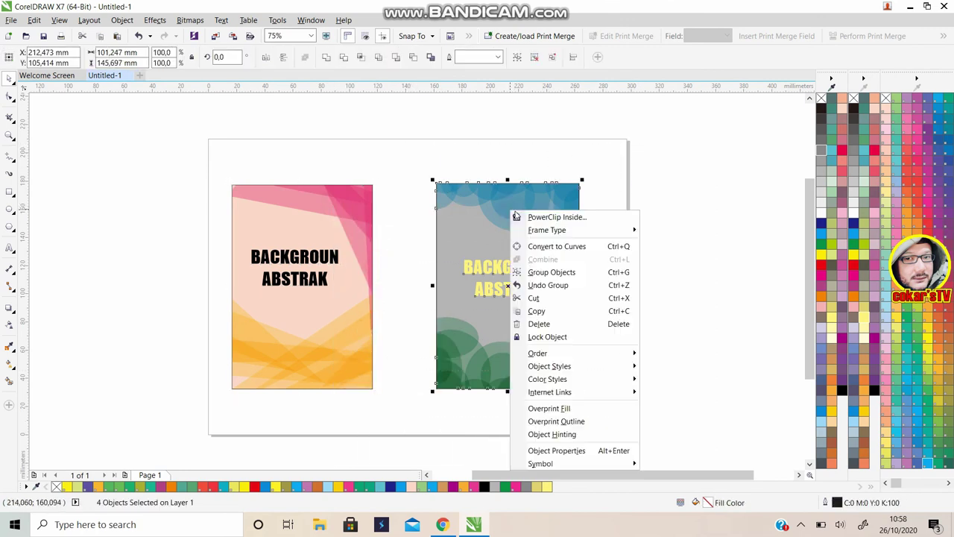
pyautogui.click(564, 271)
pyautogui.moveTo(490, 219); pyautogui.dragTo(445, 221)
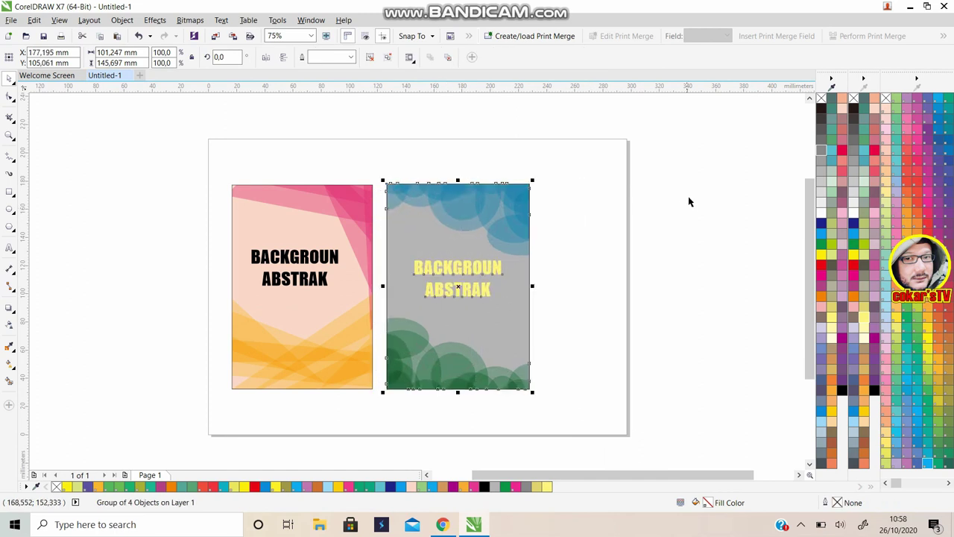
pyautogui.click(692, 202)
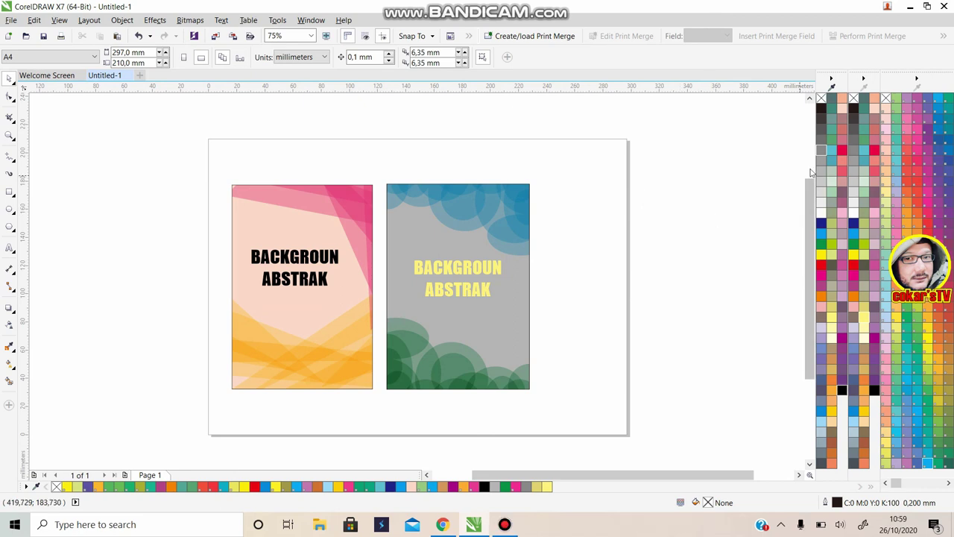
pyautogui.moveTo(188, 145); pyautogui.dragTo(589, 425)
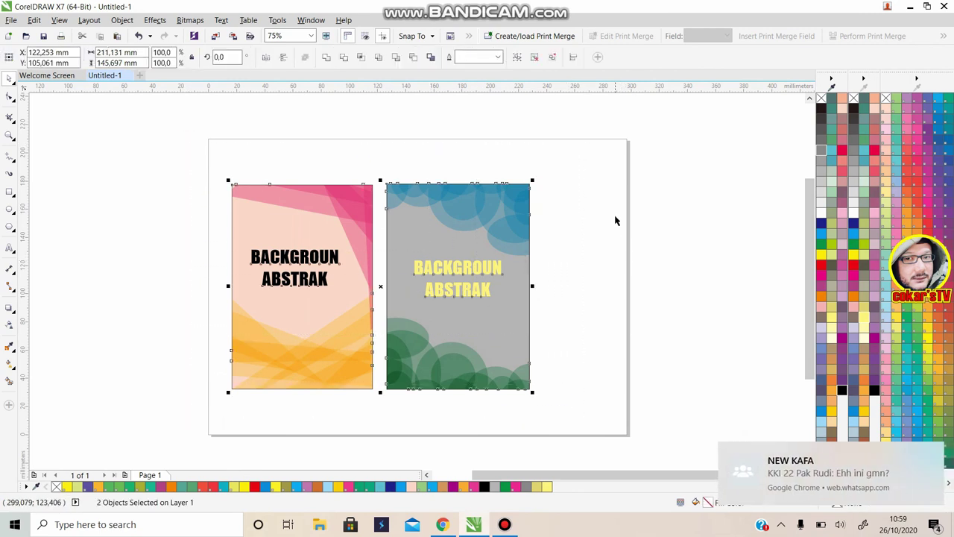
pyautogui.click(712, 217)
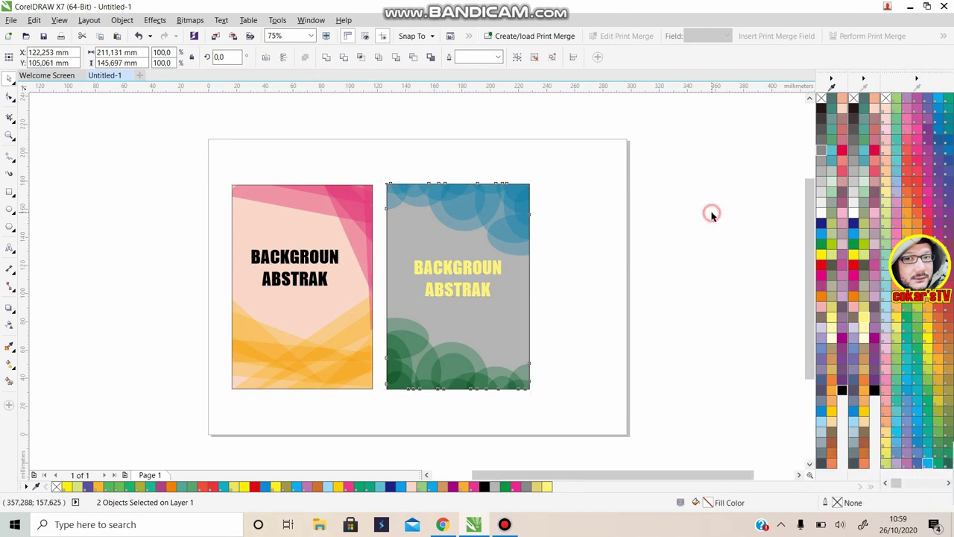